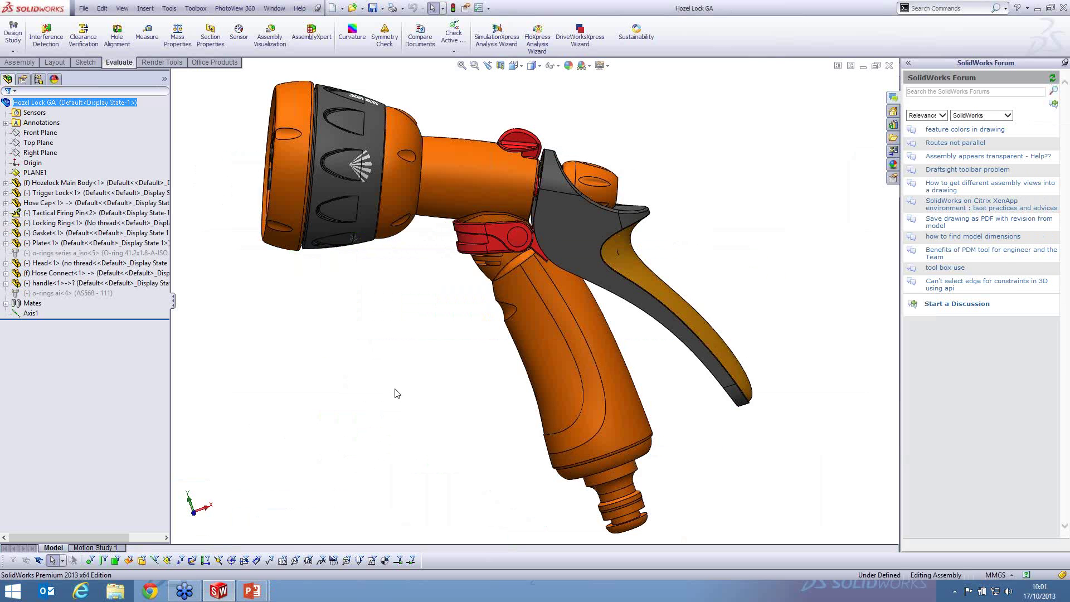
# Start the Sustainability assessment of the hose gun assembly.
pyautogui.click(636, 33)
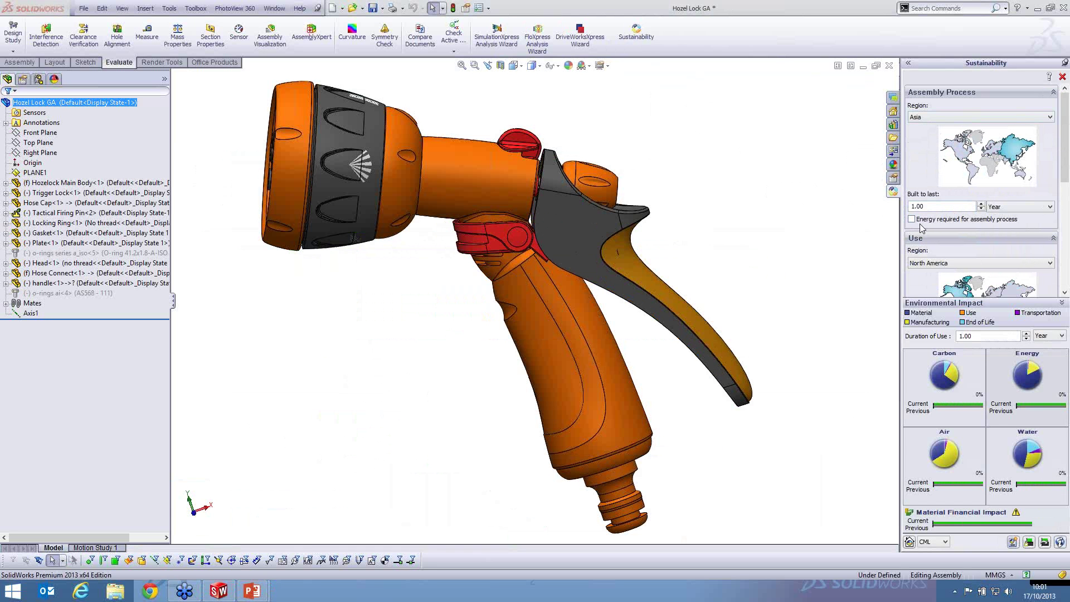
# Try including the energy required for the assembly process and look over its available fuel types.
pyautogui.click(960, 224)
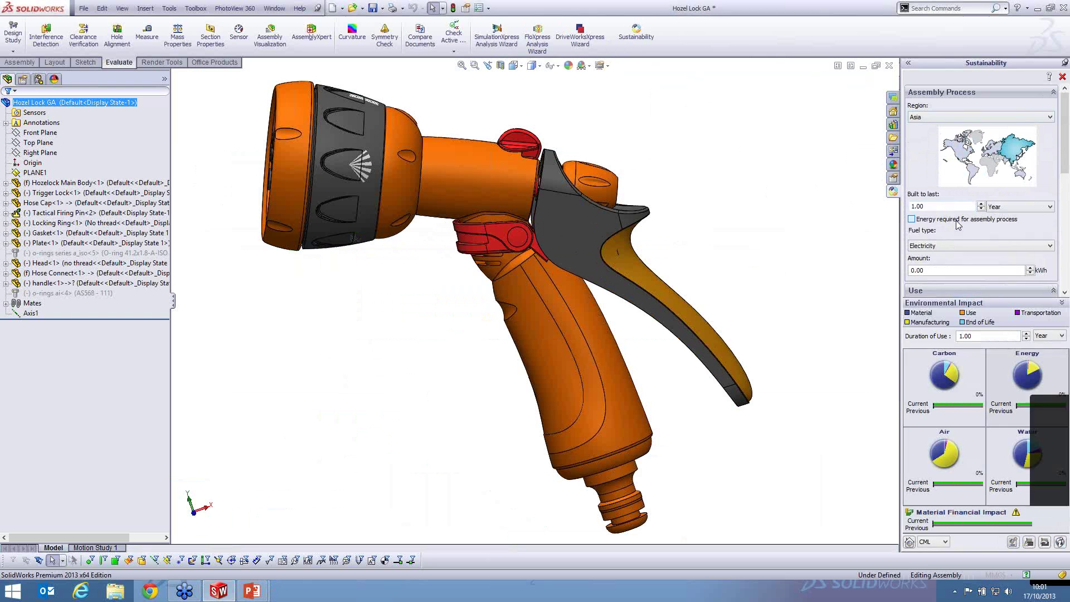
pyautogui.scroll(-3, 1061, 176)
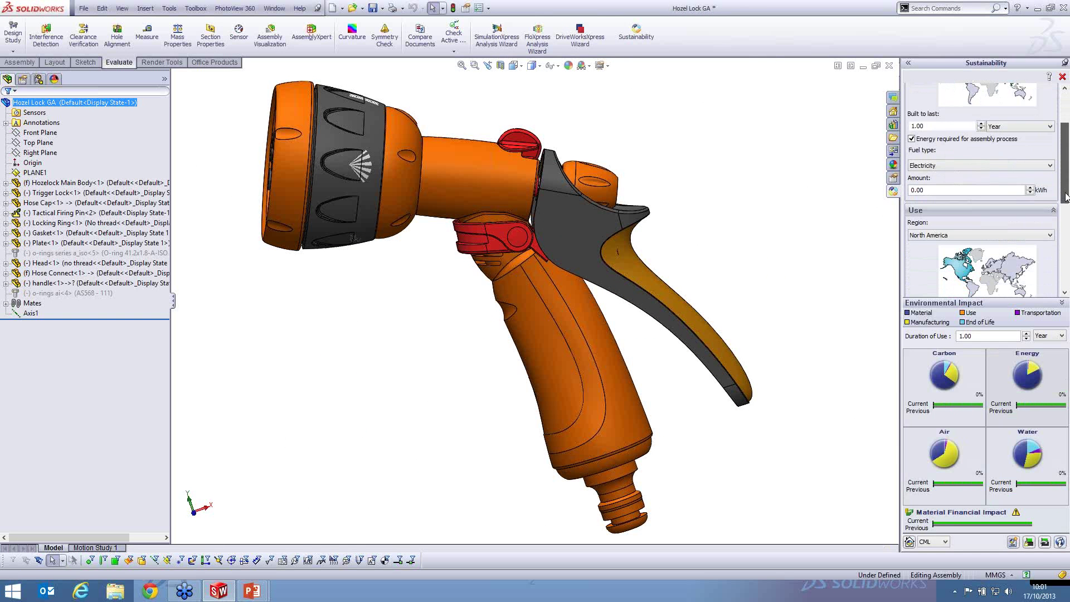
pyautogui.click(935, 167)
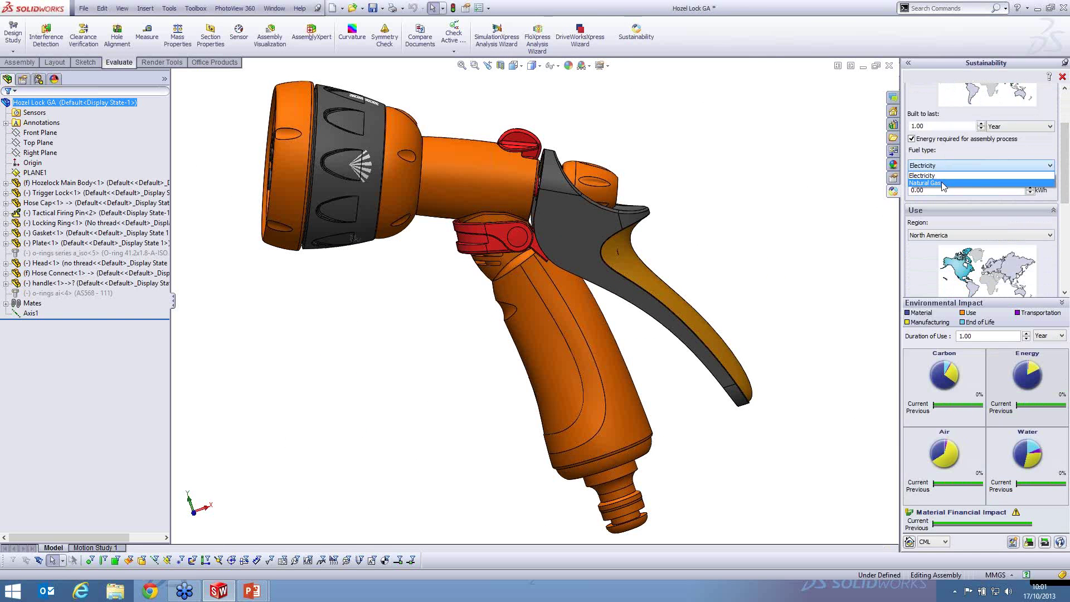
pyautogui.click(941, 169)
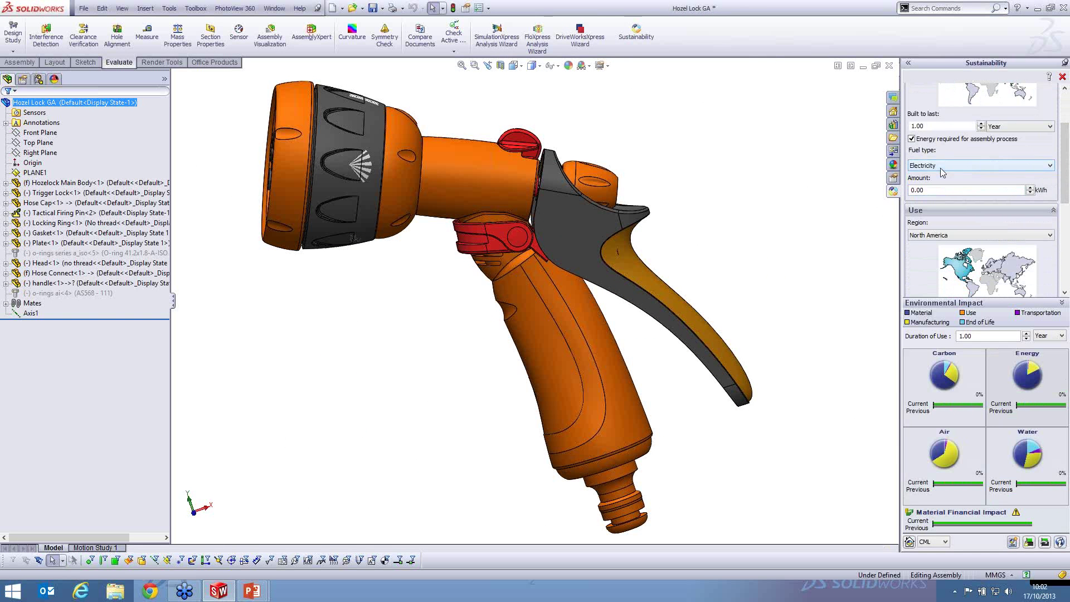
pyautogui.click(928, 140)
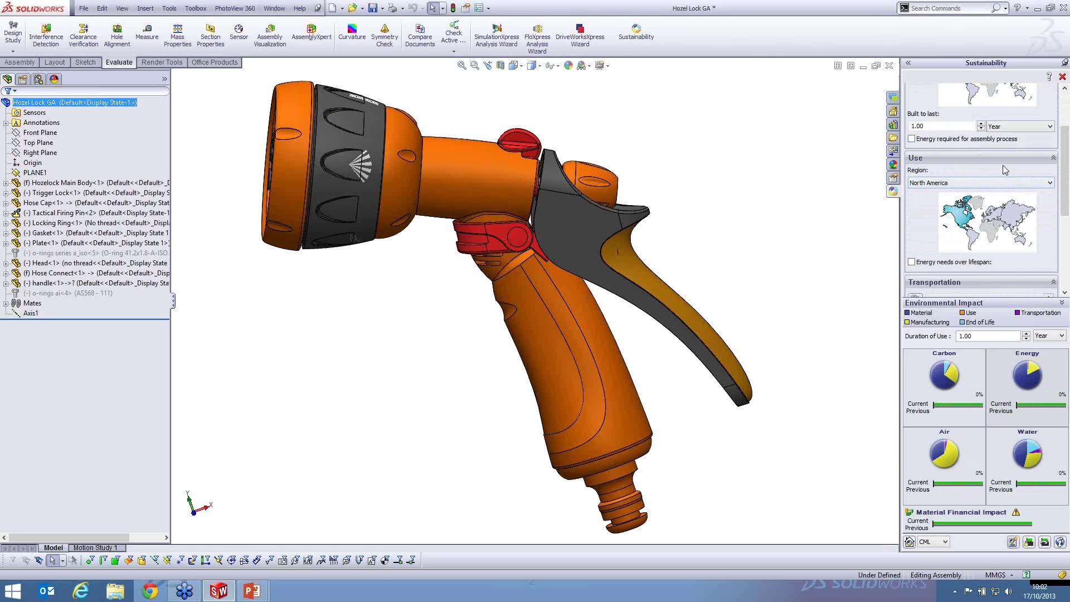
# Review the assembly's Use, Transportation and End of Life settings in the sustainability assessment.
pyautogui.scroll(-1, 1066, 181)
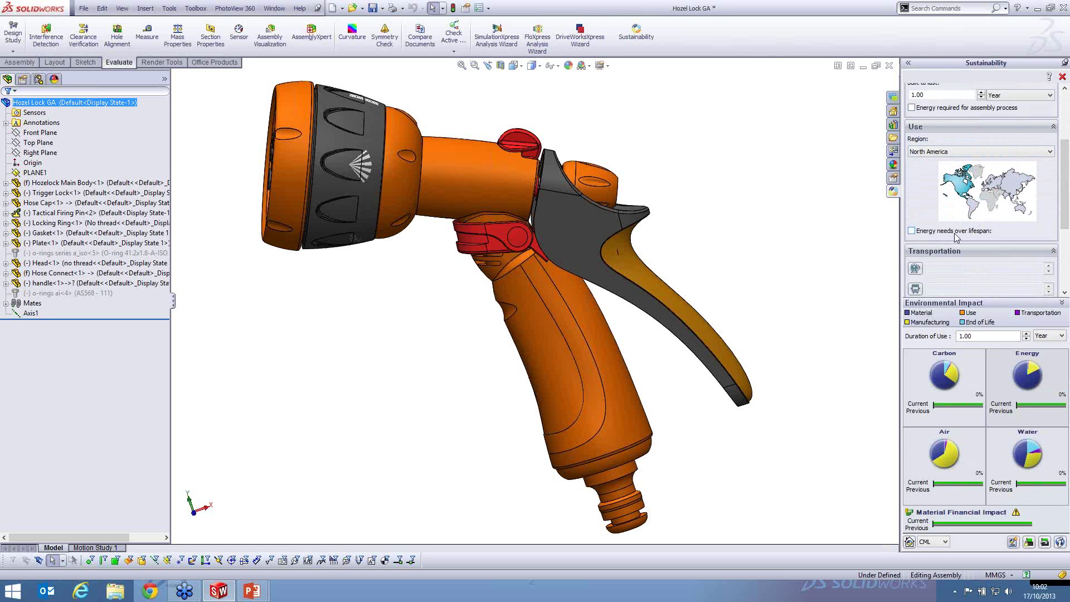
pyautogui.moveTo(1064, 191)
pyautogui.mouseDown()
pyautogui.moveTo(1065, 221)
pyautogui.moveTo(1068, 137)
pyautogui.moveTo(1068, 228)
pyautogui.moveTo(1063, 184)
pyautogui.mouseUp()
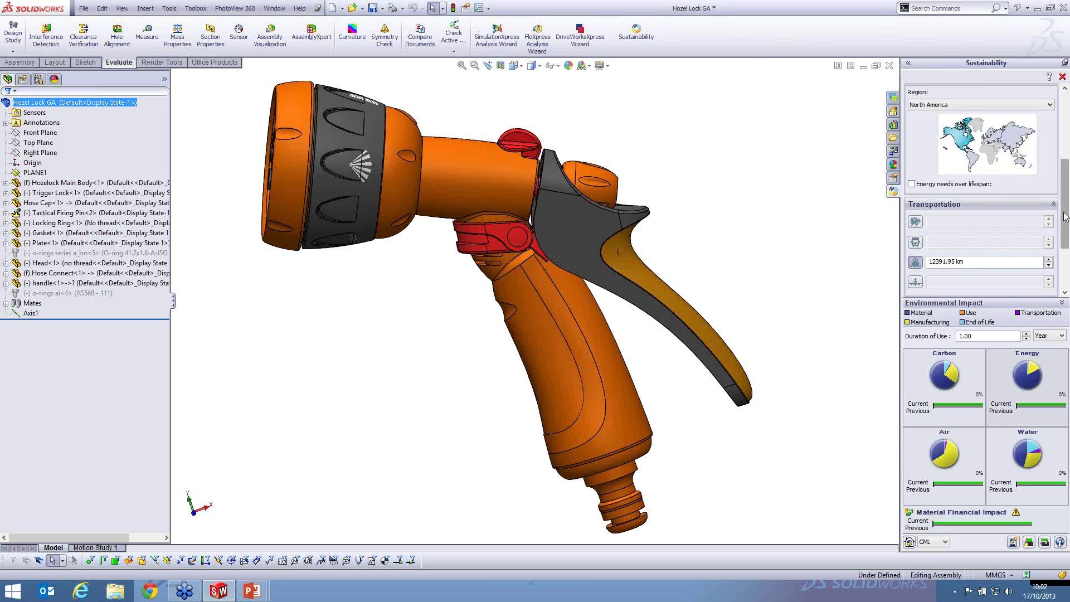
pyautogui.scroll(-3, 1063, 218)
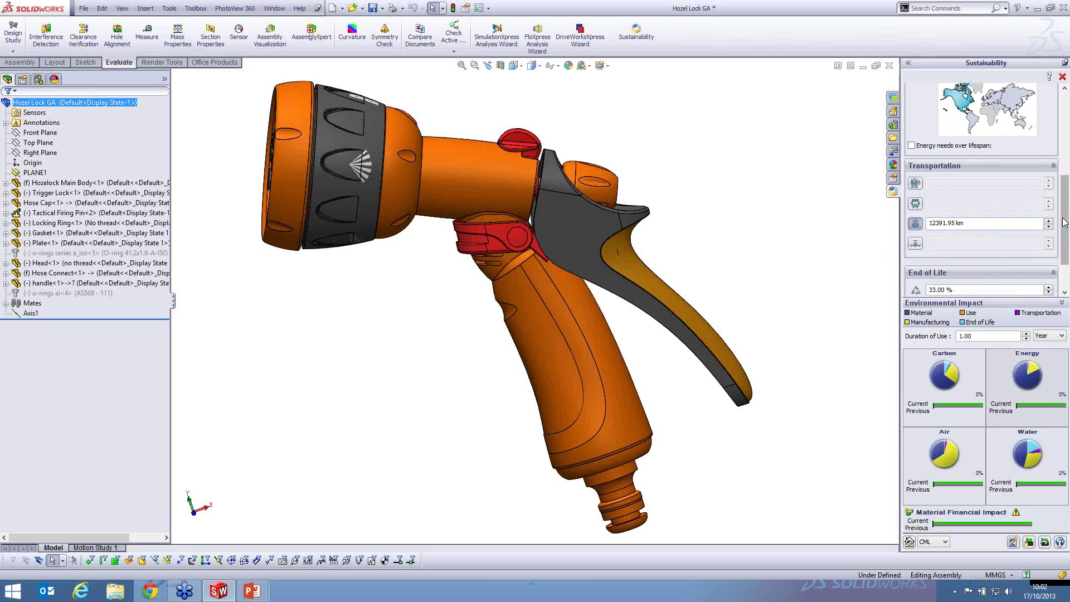
pyautogui.scroll(-3, 1064, 238)
pyautogui.scroll(-1, 1065, 239)
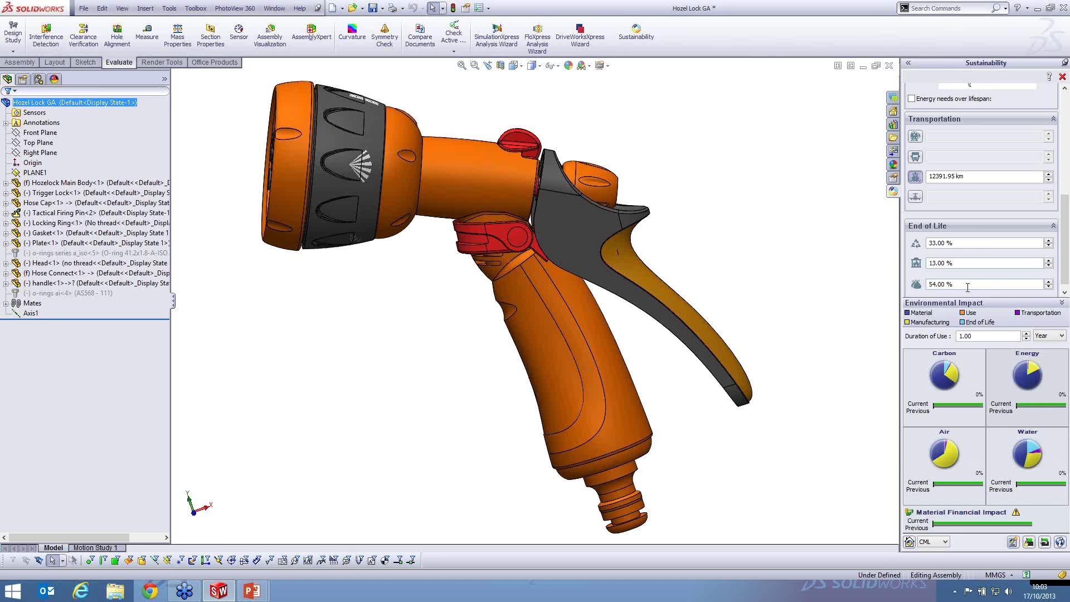
pyautogui.moveTo(1065, 276); pyautogui.dragTo(1069, 165)
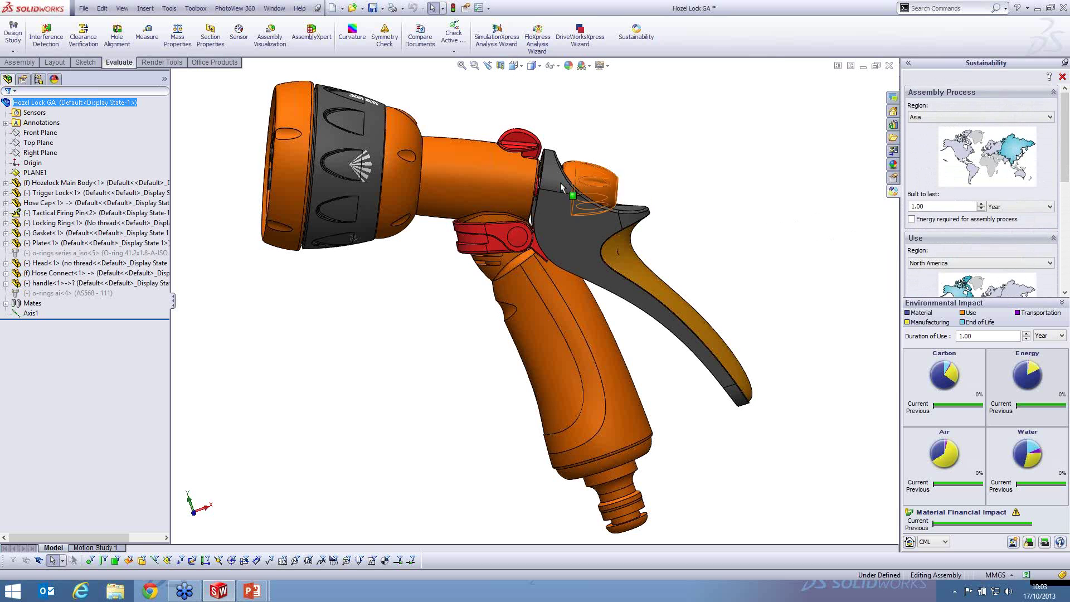
# Select the Hozelock main body, look over the available plastics, and open the similar-material search for ABS PC.
pyautogui.click(483, 196)
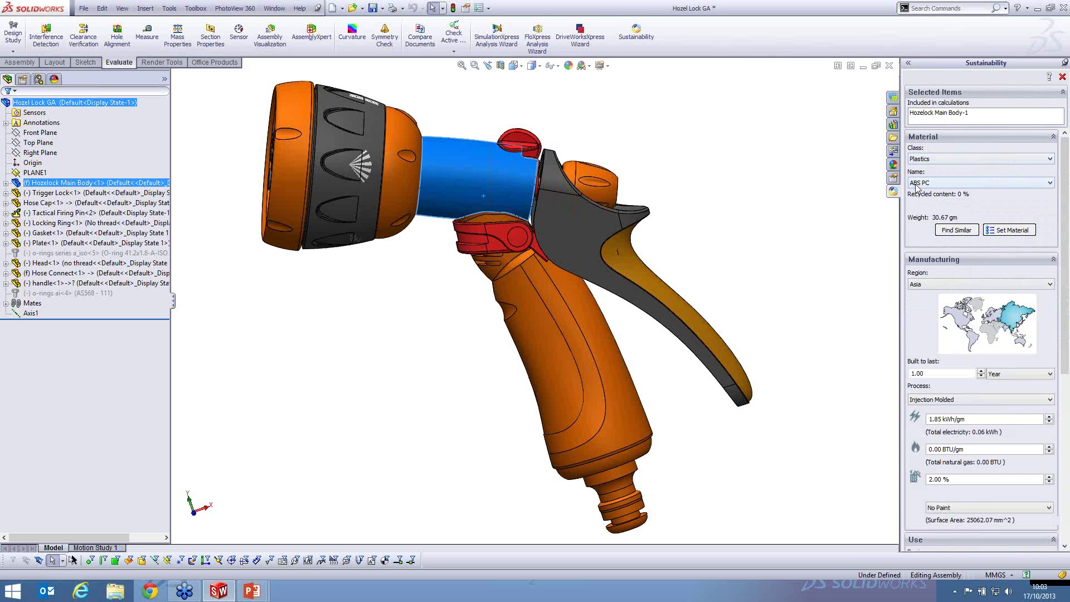
pyautogui.click(958, 183)
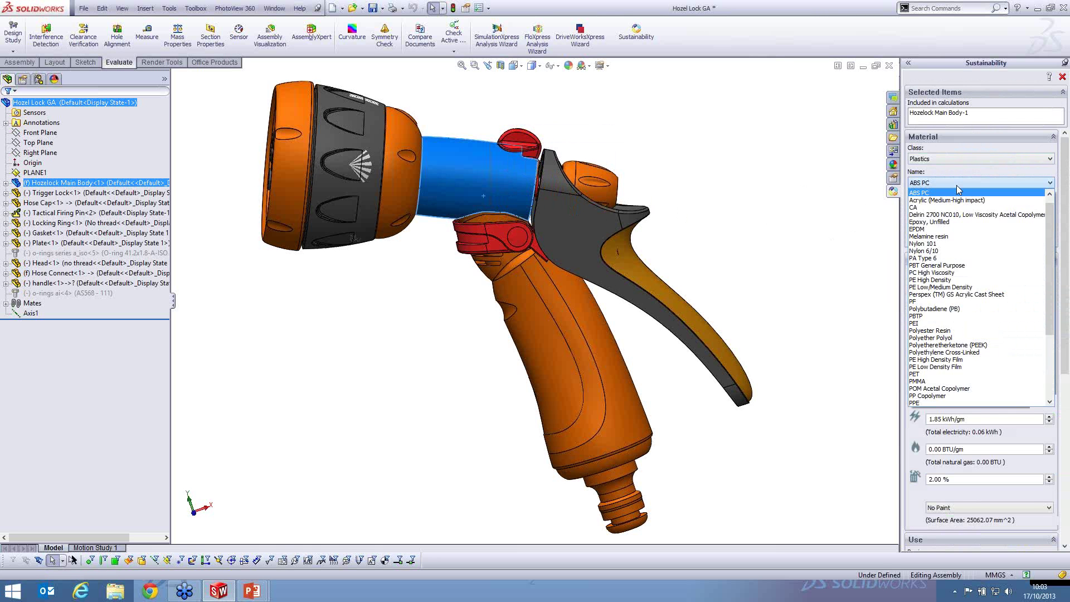
pyautogui.click(957, 186)
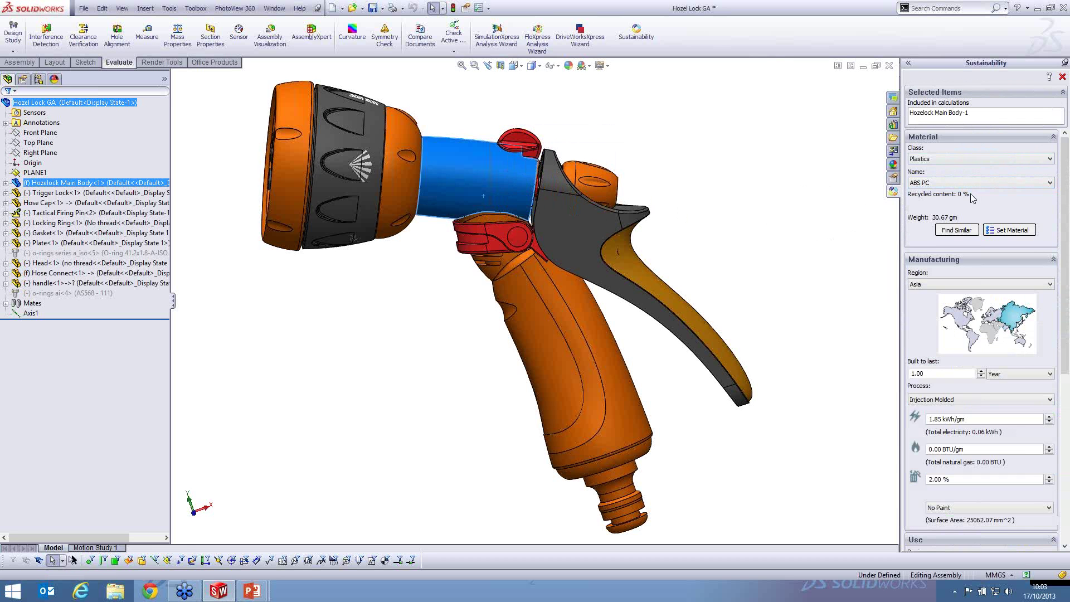
pyautogui.click(952, 232)
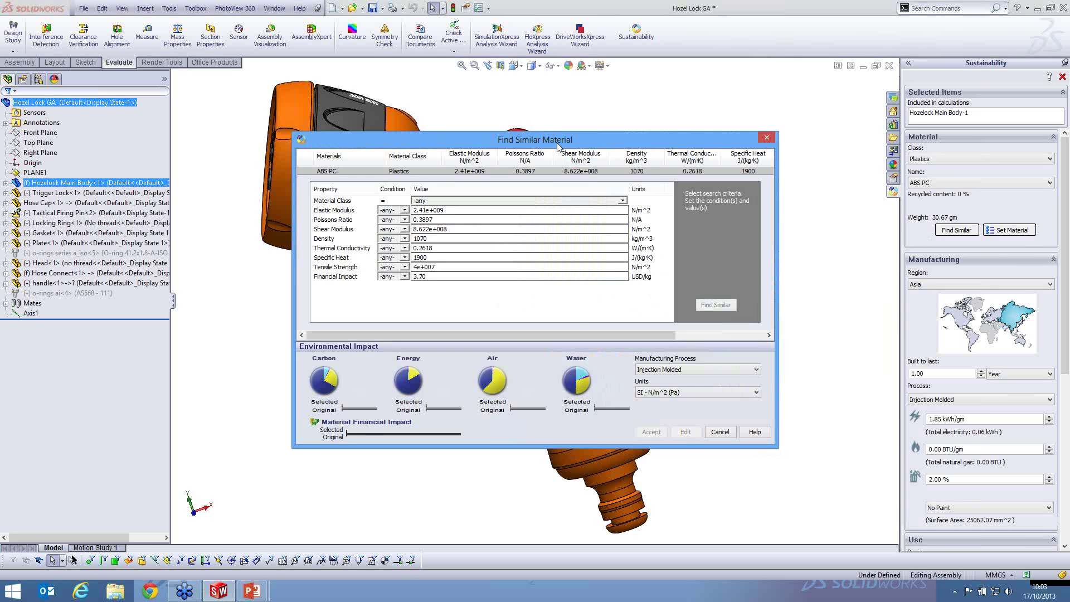
# Search for similar materials in the Plastics class with tensile strength above 4e+007 N/m^2 and financial impact below 3.70 USD/kg.
pyautogui.moveTo(560, 144); pyautogui.dragTo(703, 112)
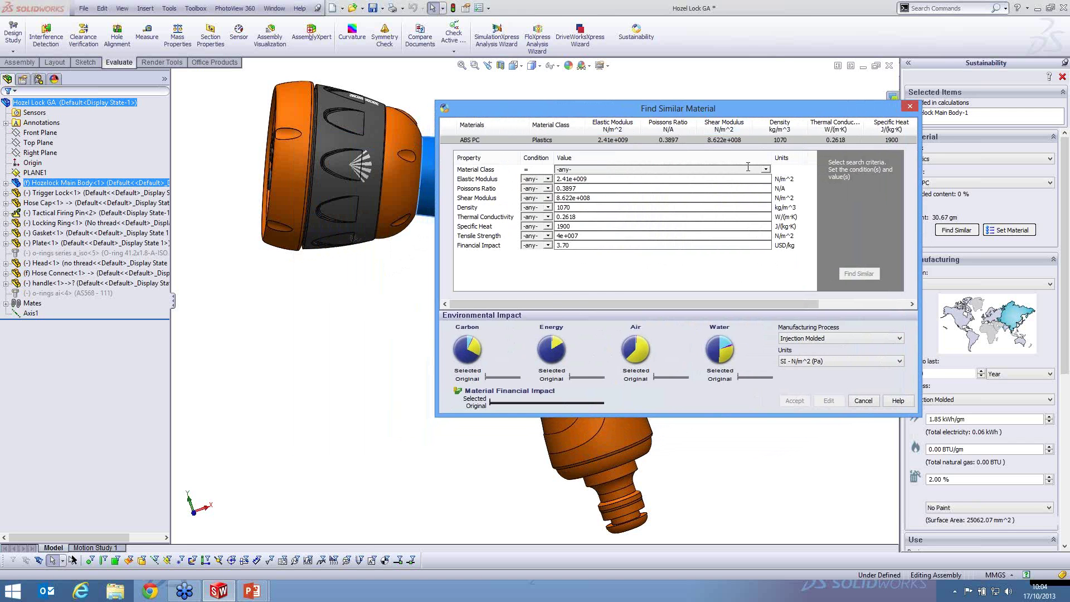
pyautogui.click(766, 169)
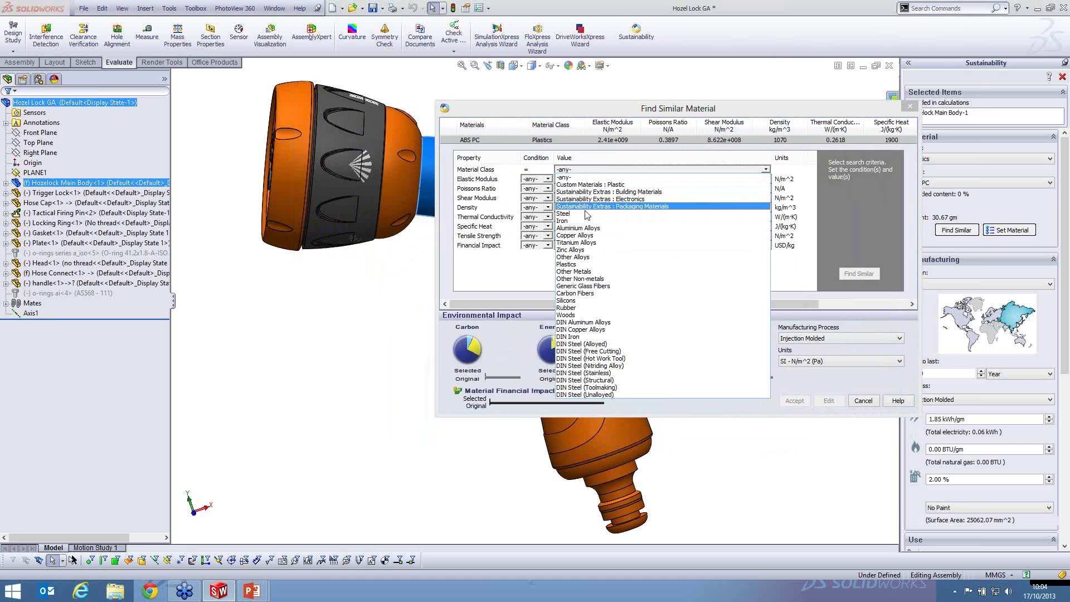
pyautogui.click(585, 265)
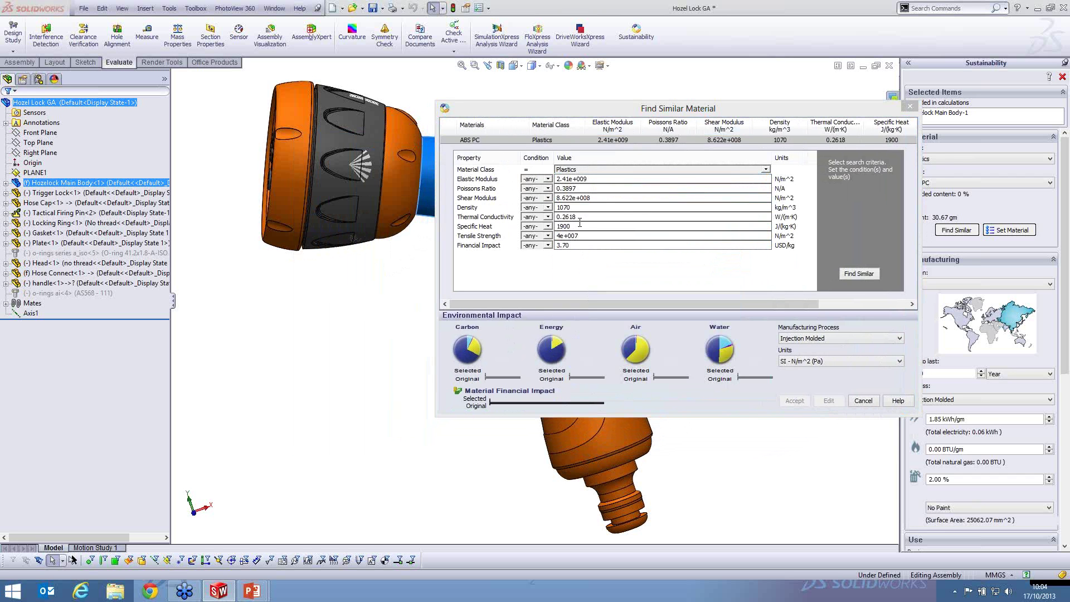
pyautogui.click(548, 245)
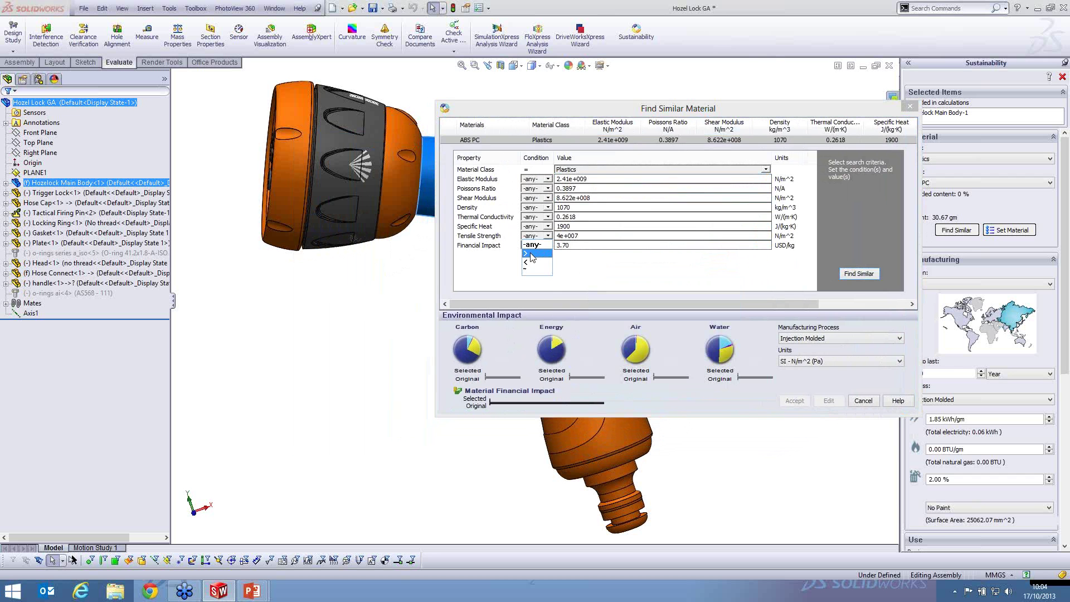
pyautogui.click(531, 254)
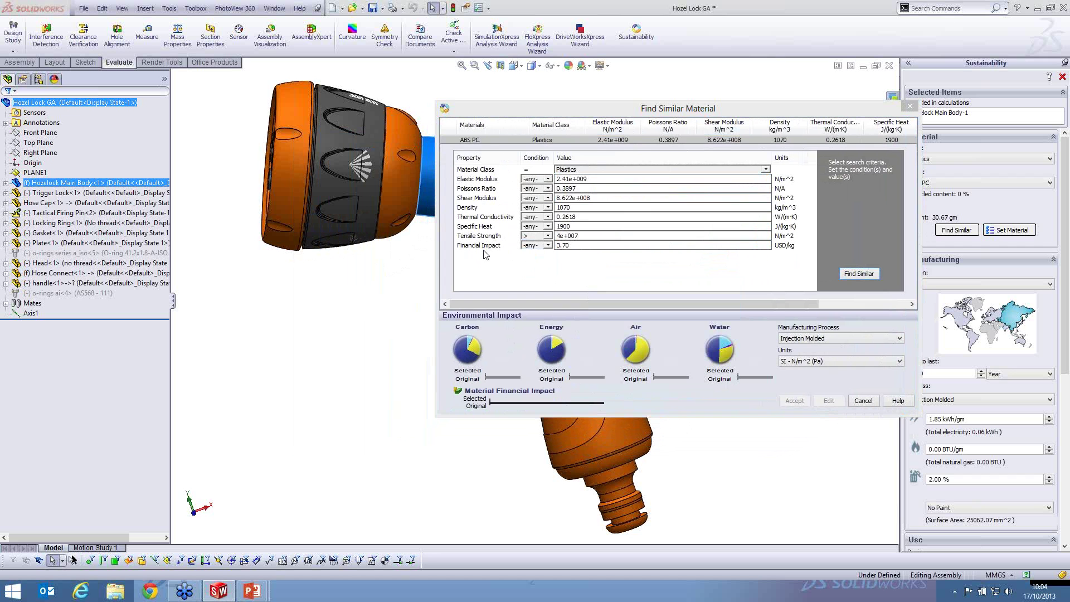
pyautogui.click(548, 246)
pyautogui.click(533, 273)
pyautogui.click(859, 273)
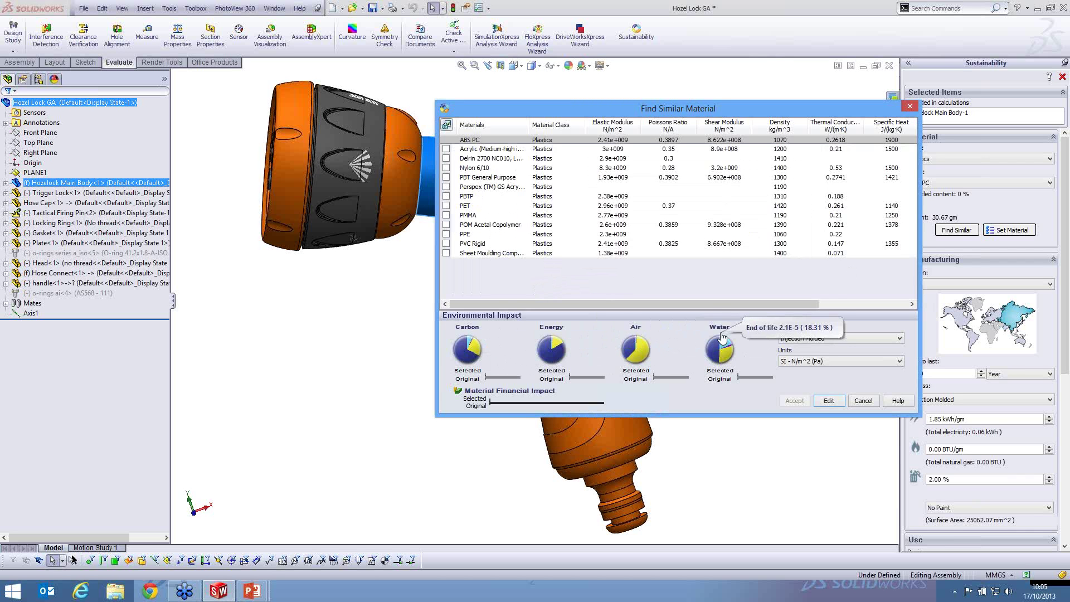
# Compare the impacts of Acrylic, Delrin 2700, Nylon 6/10, PBT General Purpose and Perspex, and close the search without accepting a material.
pyautogui.click(486, 150)
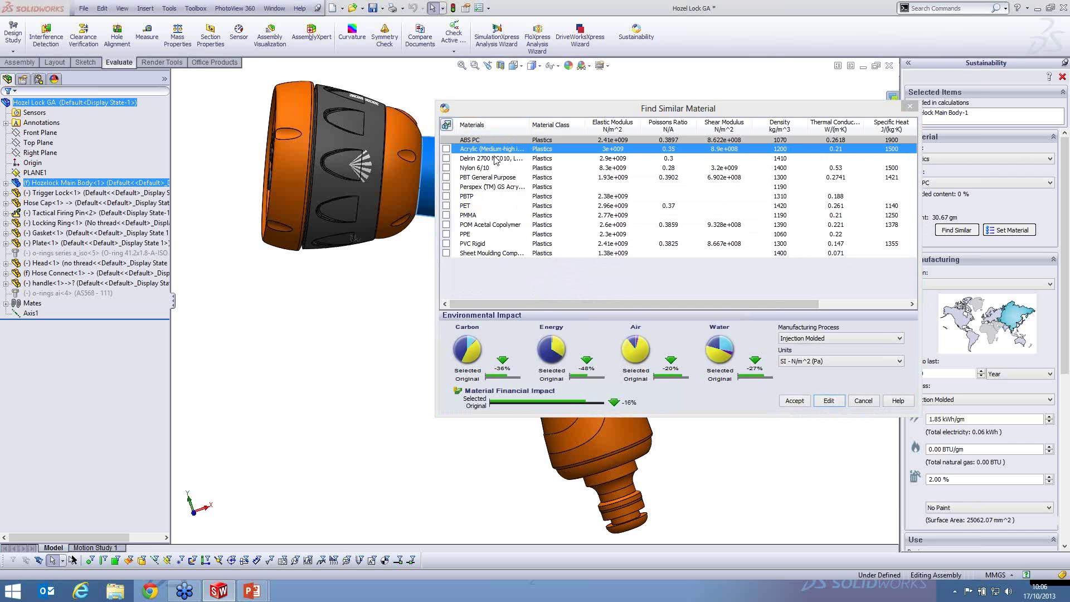
pyautogui.click(495, 161)
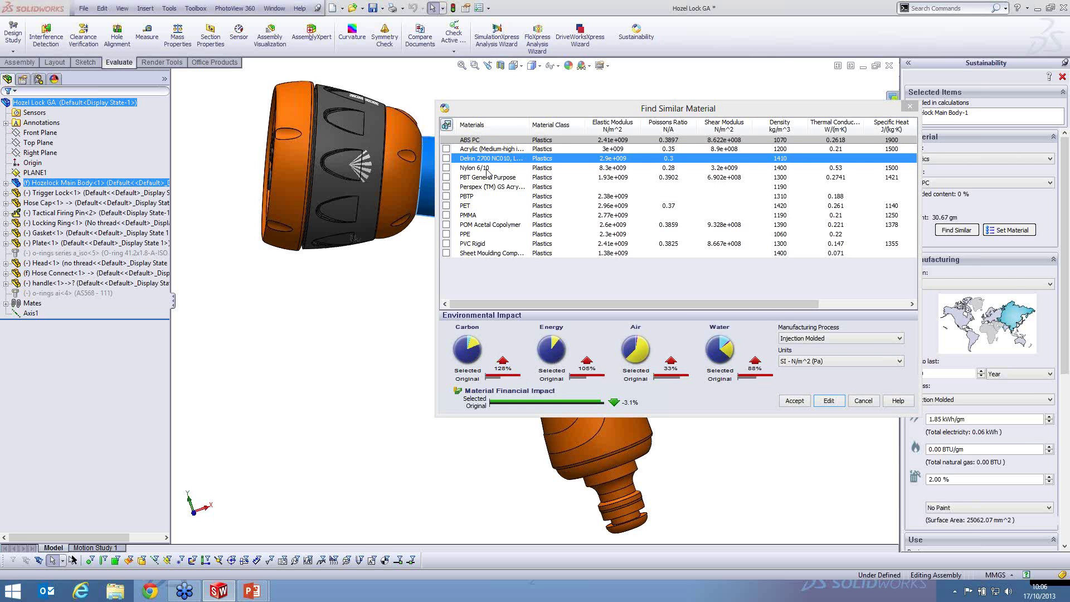
pyautogui.click(487, 168)
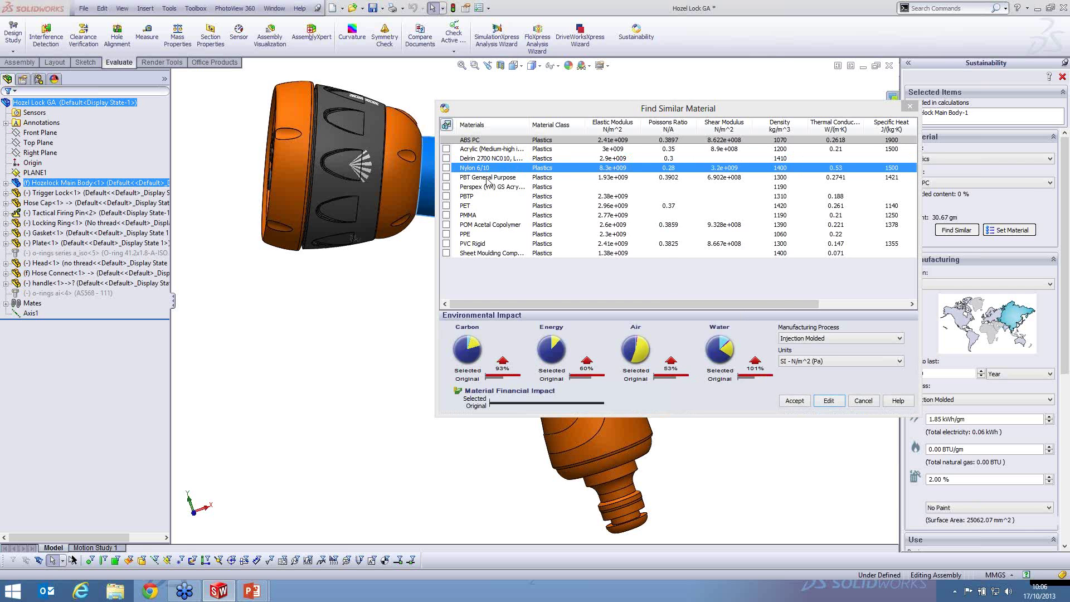
pyautogui.click(488, 178)
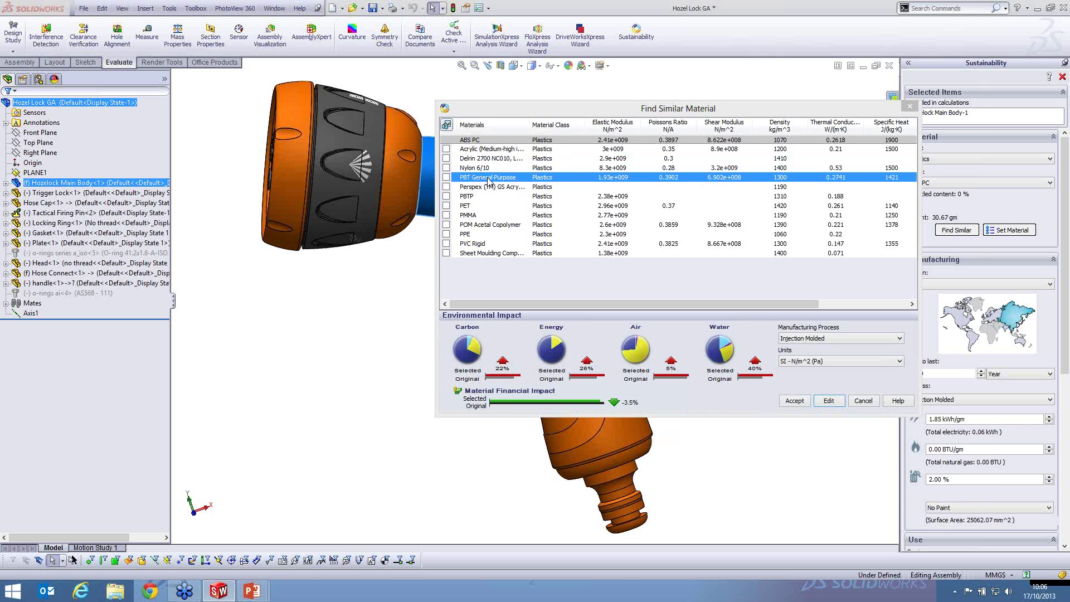
pyautogui.click(493, 188)
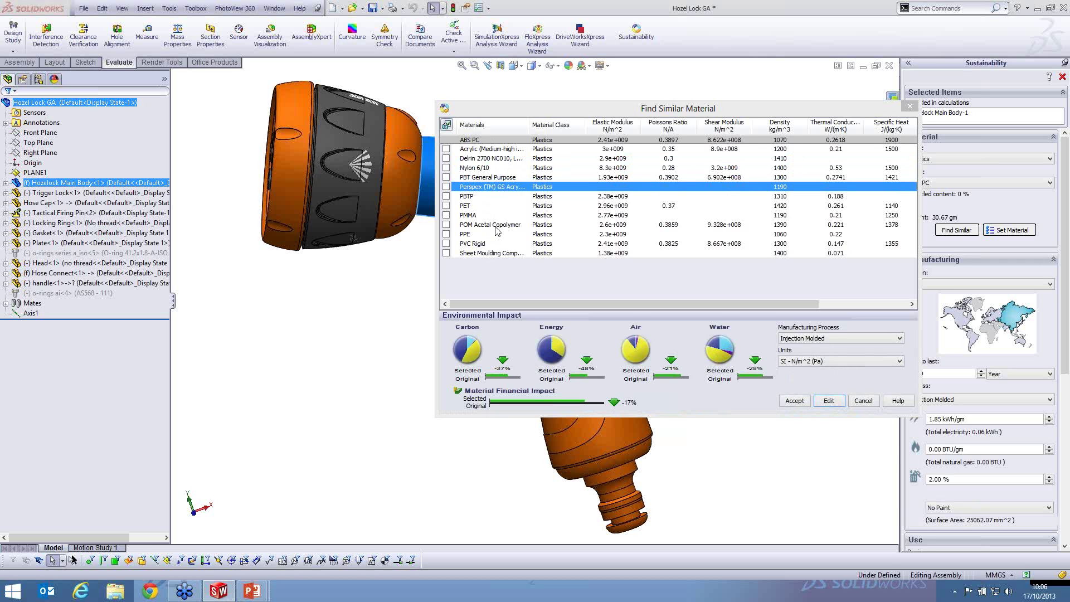
pyautogui.click(863, 401)
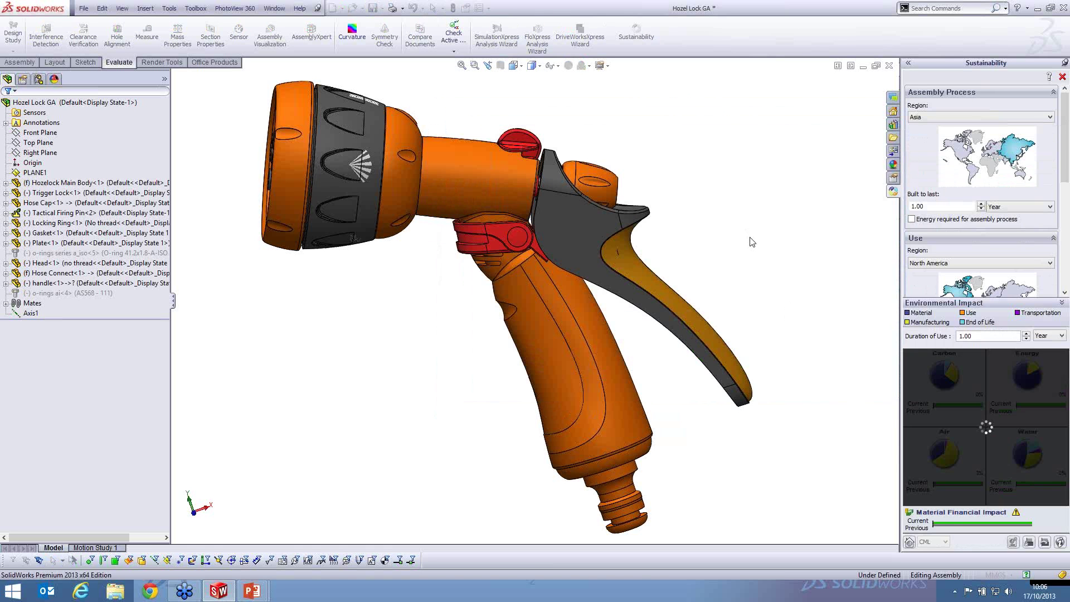
# Set the built-to-last lifetime of the Hozelock main body to 3 years.
pyautogui.click(499, 172)
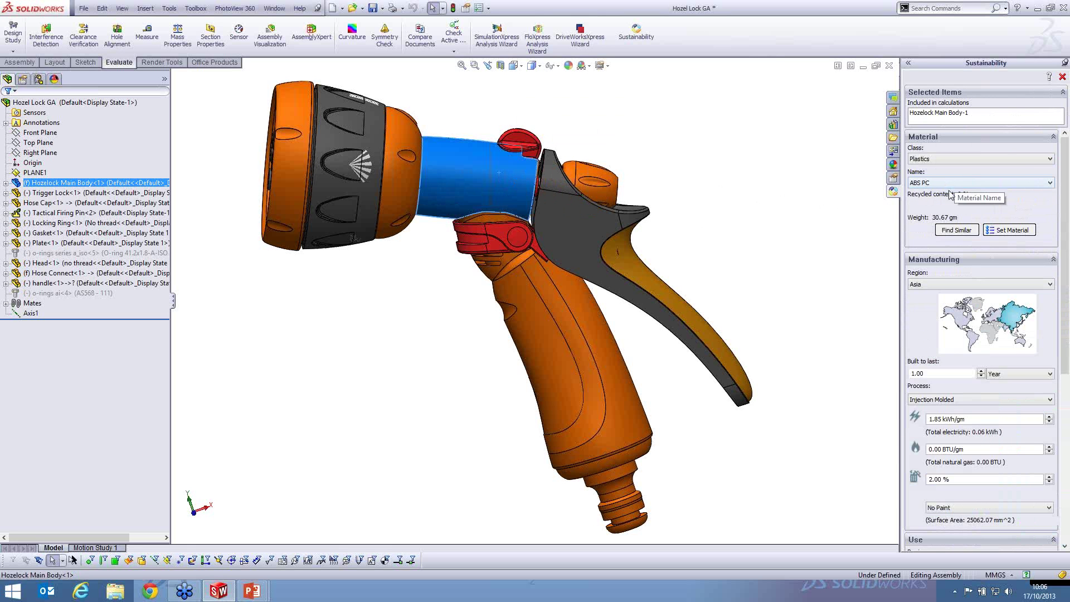
pyautogui.moveTo(1066, 196); pyautogui.dragTo(1069, 258)
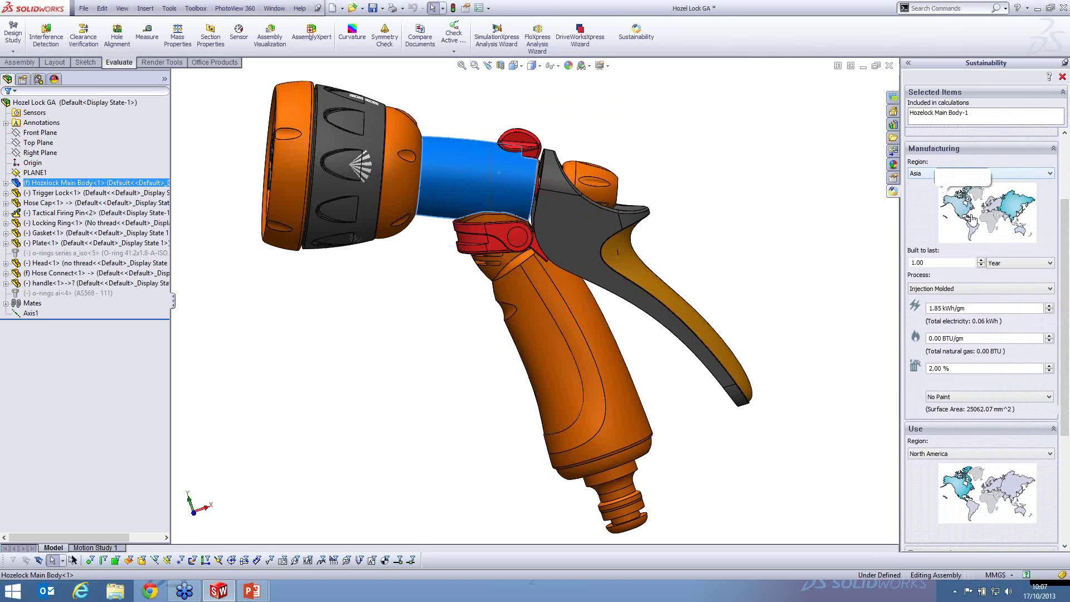
pyautogui.moveTo(927, 263); pyautogui.dragTo(889, 262)
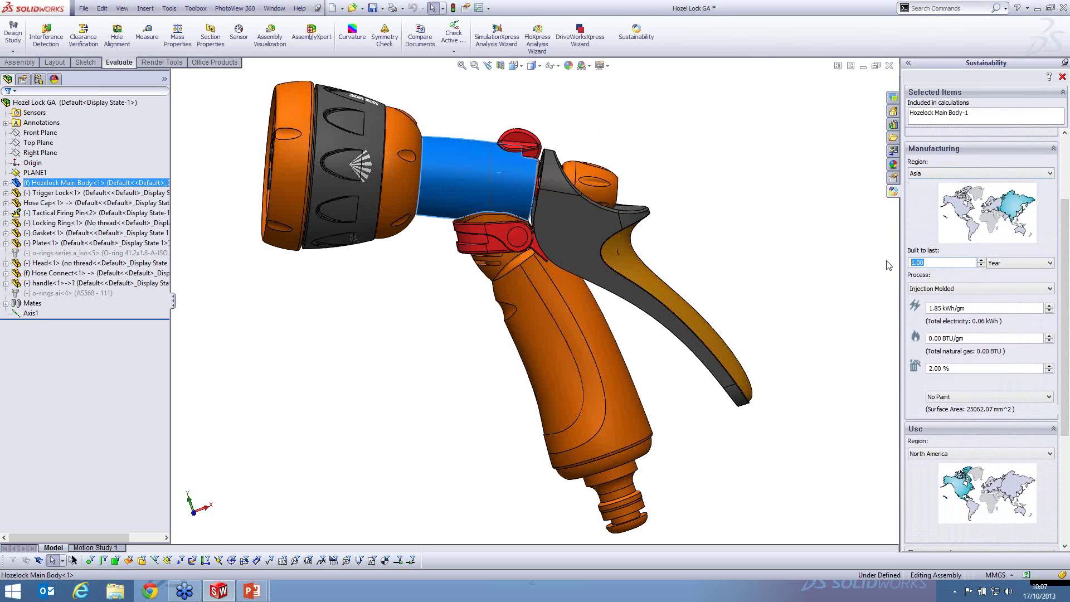
pyautogui.write('3.0')
pyautogui.click(987, 307)
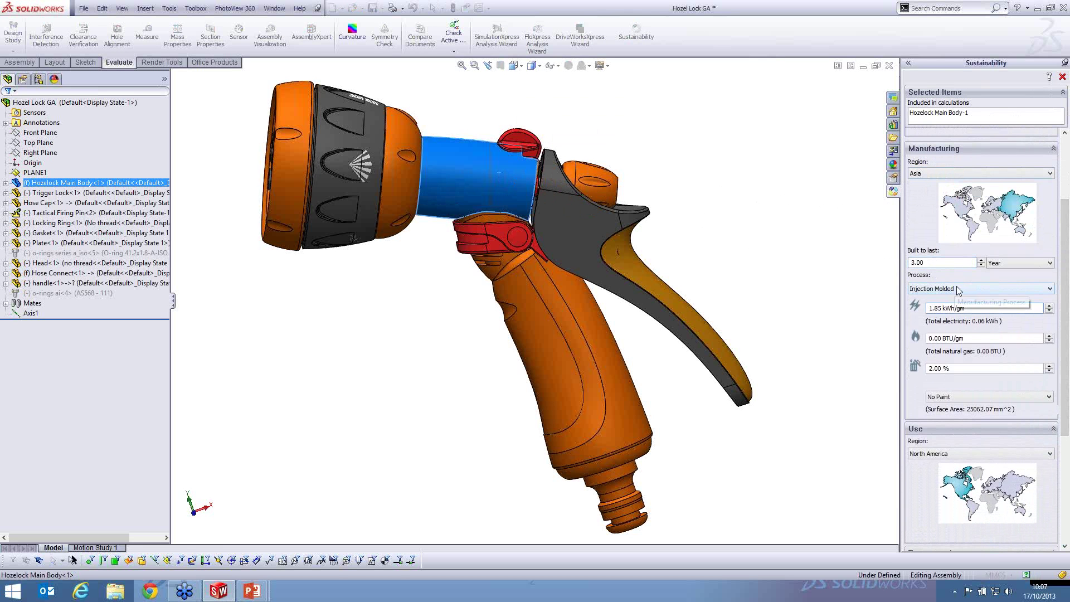
# Keep Injection Molded as the main body's manufacturing process and review its energy, use and transportation settings.
pyautogui.click(935, 288)
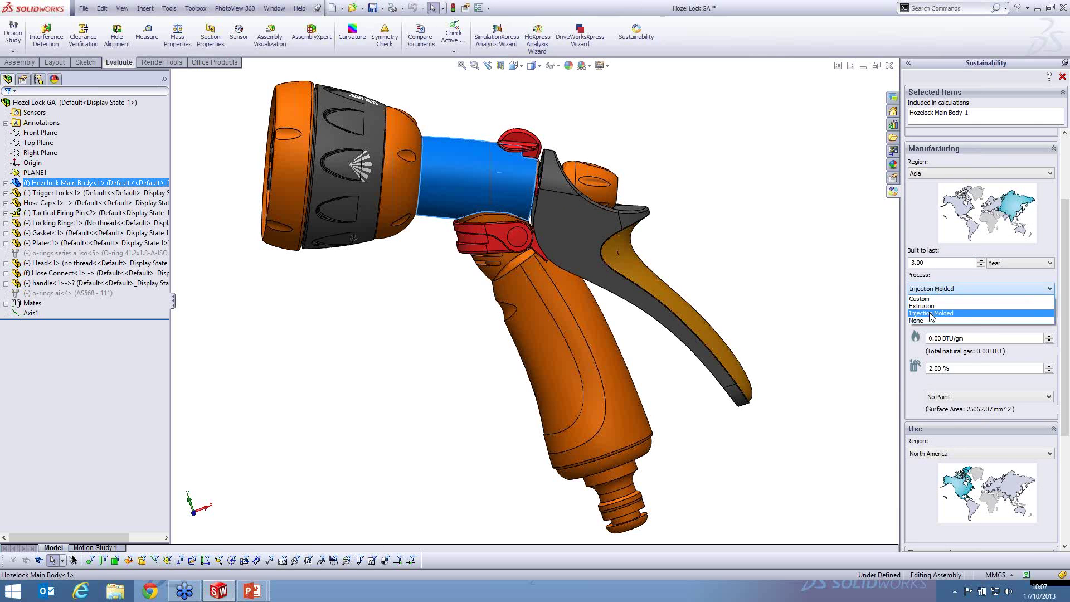
pyautogui.click(931, 314)
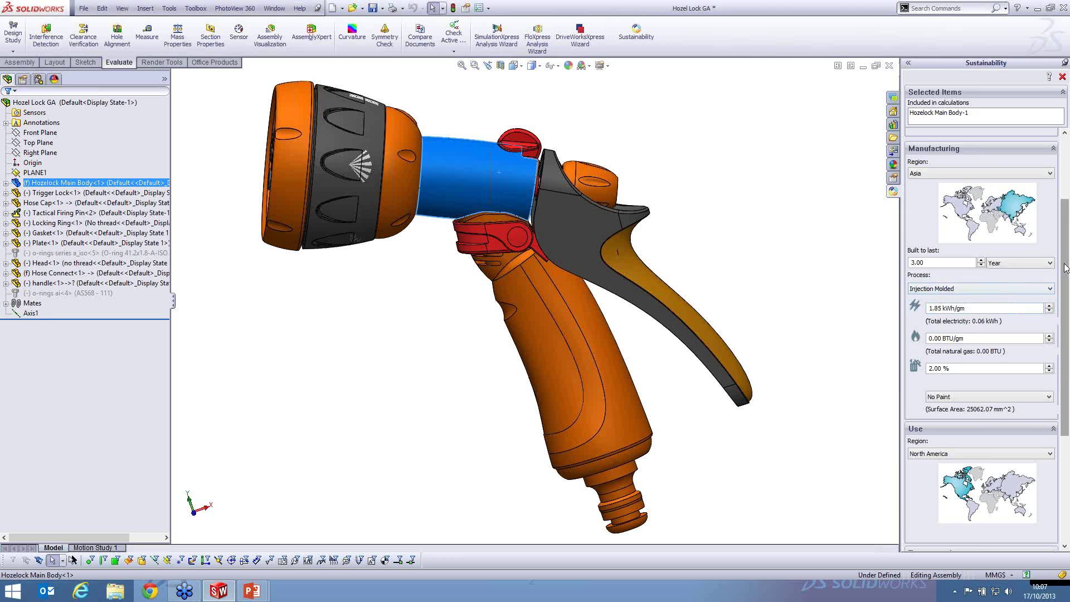
pyautogui.scroll(-2, 1001, 277)
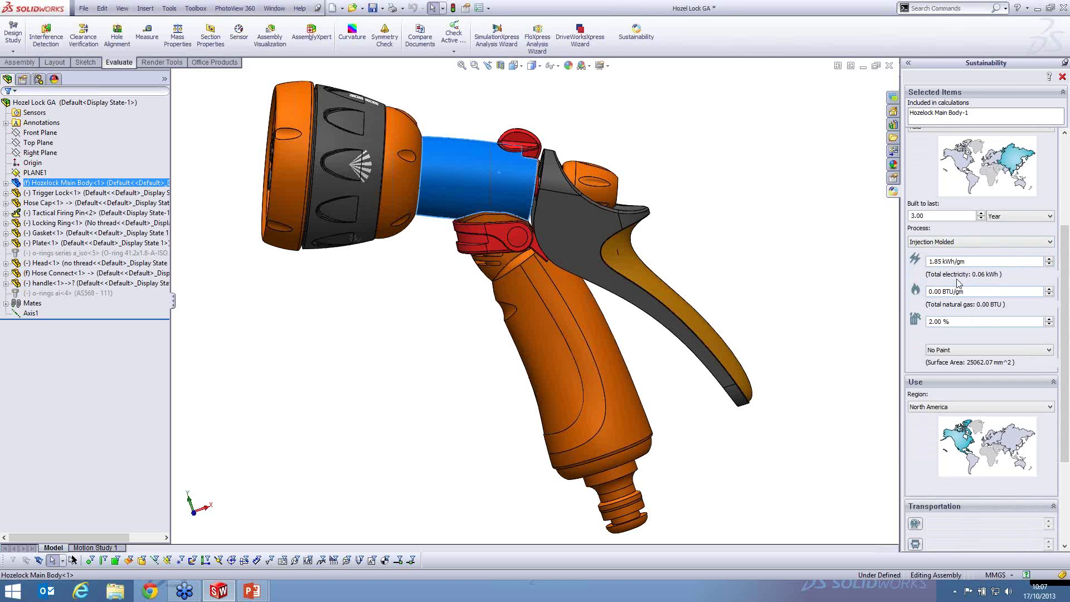
pyautogui.moveTo(1065, 267); pyautogui.dragTo(1068, 282)
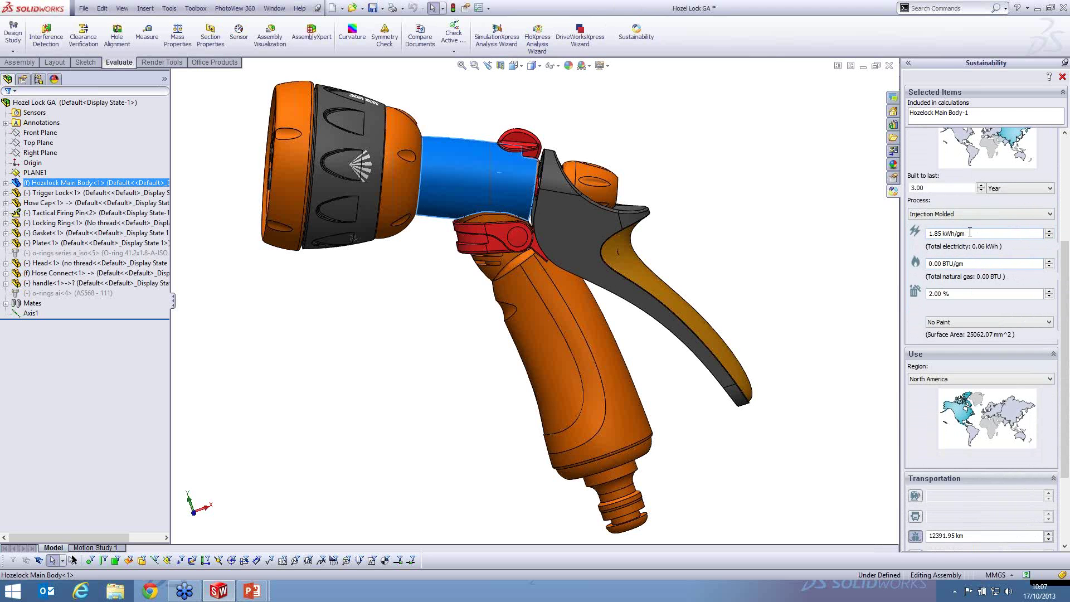
# Review the Hozelock main body's use region options, transportation distances and end-of-life shares, leaving the use region as North America.
pyautogui.moveTo(1068, 265); pyautogui.dragTo(1068, 329)
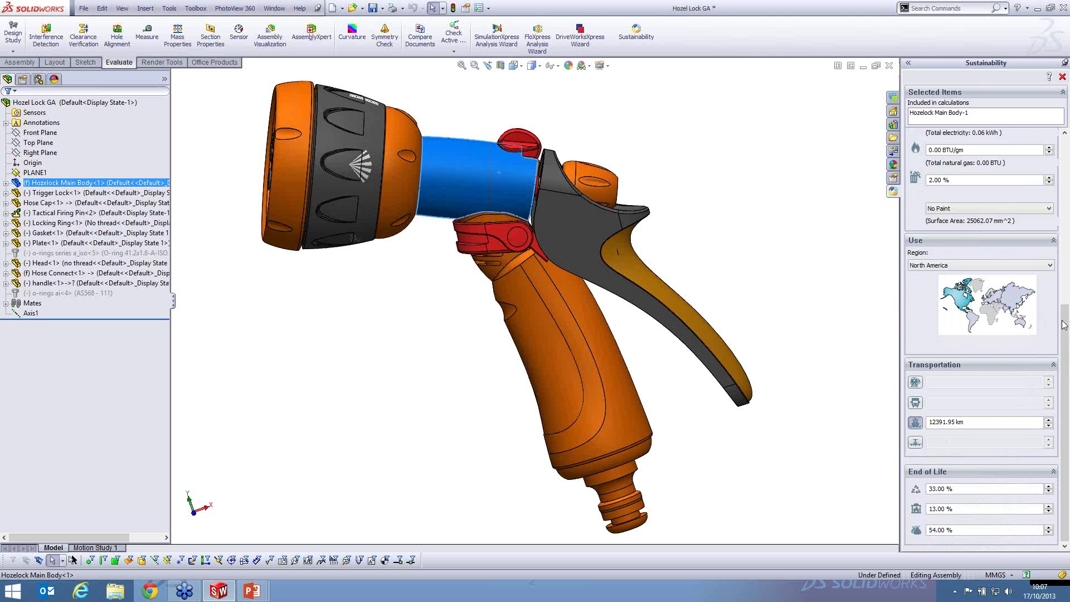
pyautogui.click(1012, 266)
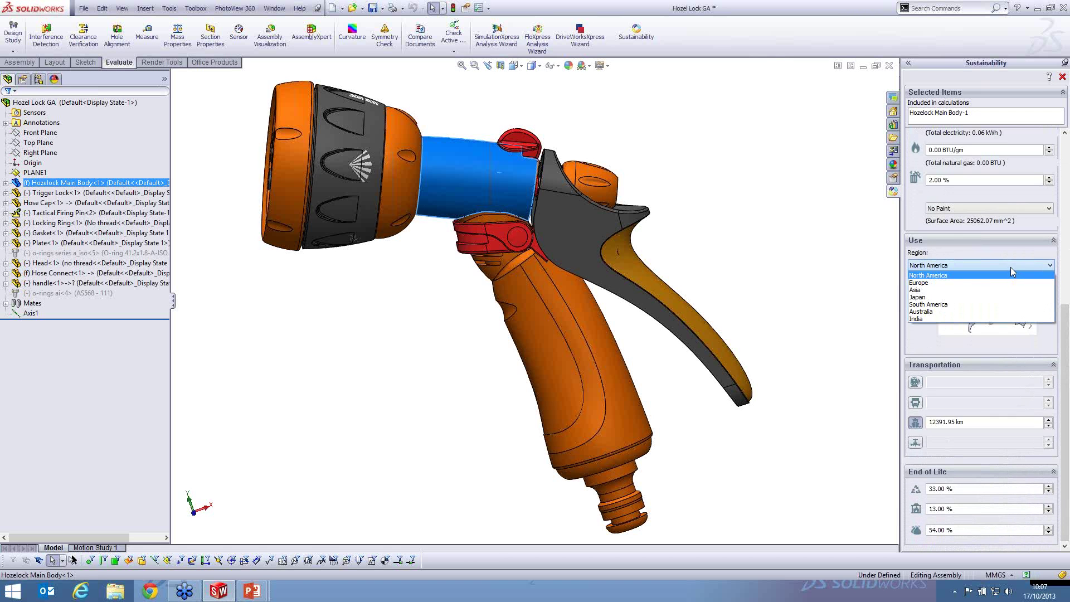
pyautogui.click(1011, 266)
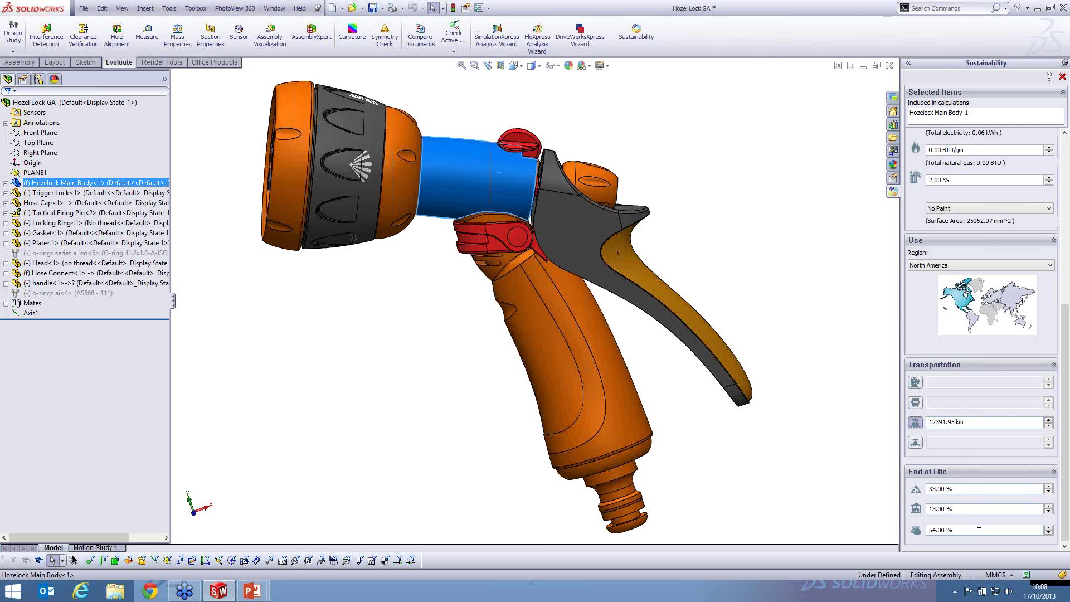
pyautogui.scroll(5, 1032, 143)
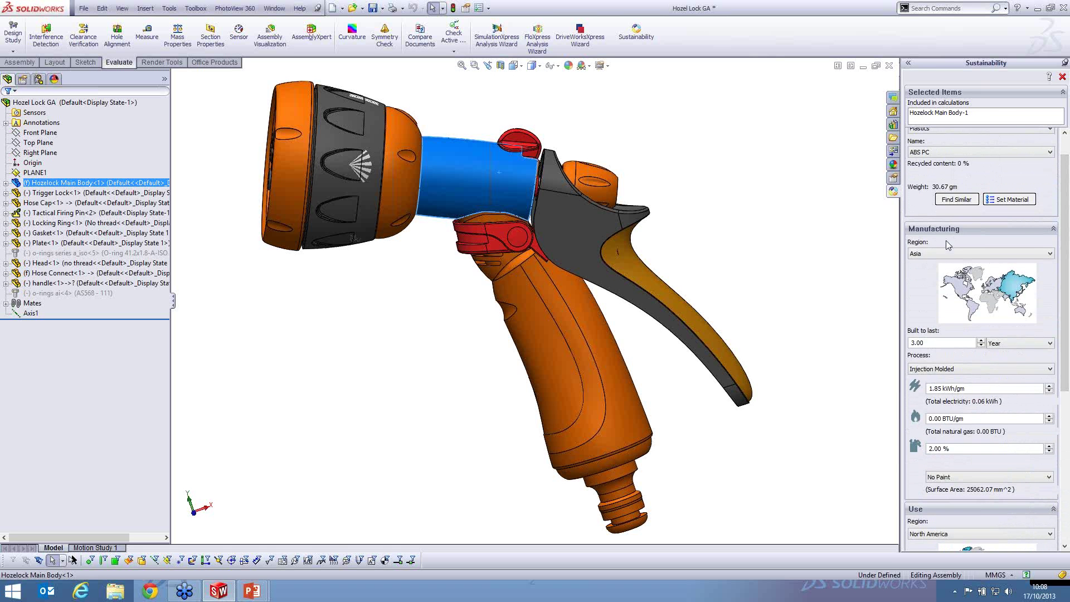
pyautogui.scroll(-5, 1068, 474)
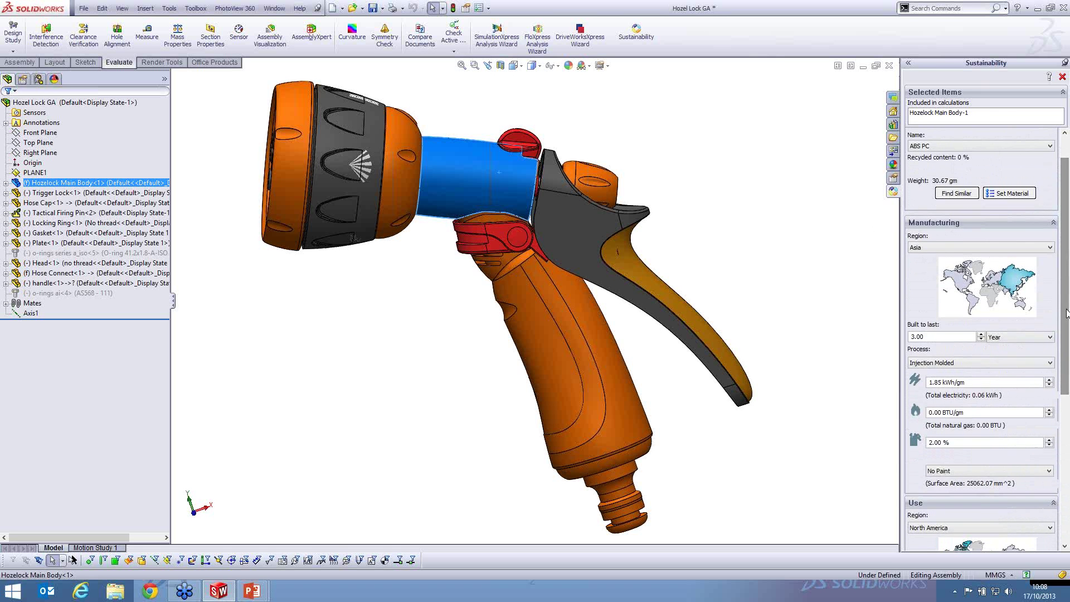
# Deselect the main body and examine the whole assembly's Carbon, Air and Water impact breakdowns by life-cycle phase.
pyautogui.click(784, 228)
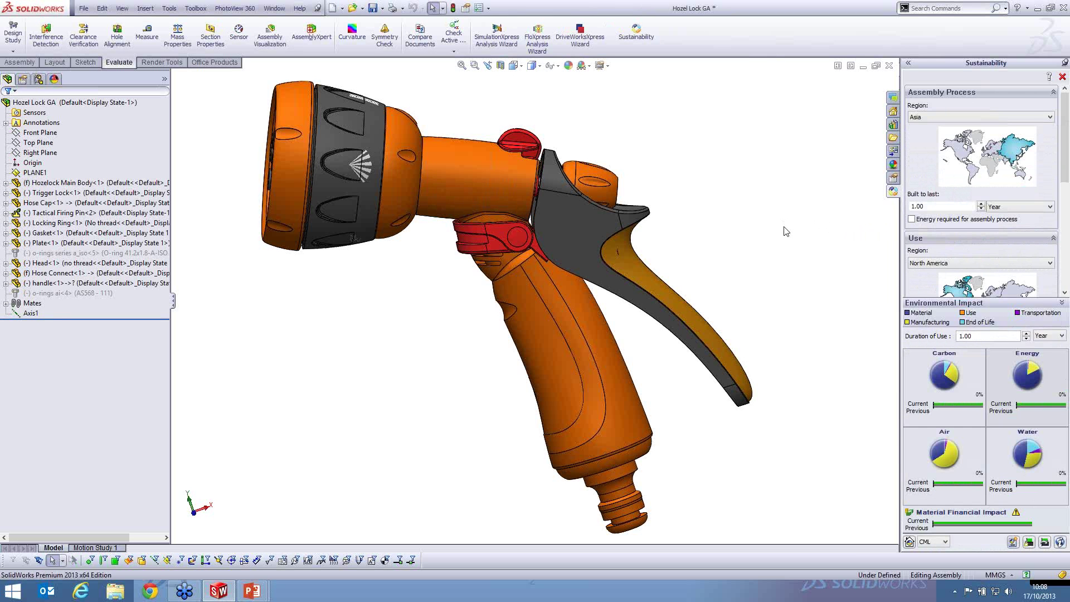
pyautogui.moveTo(913, 367)
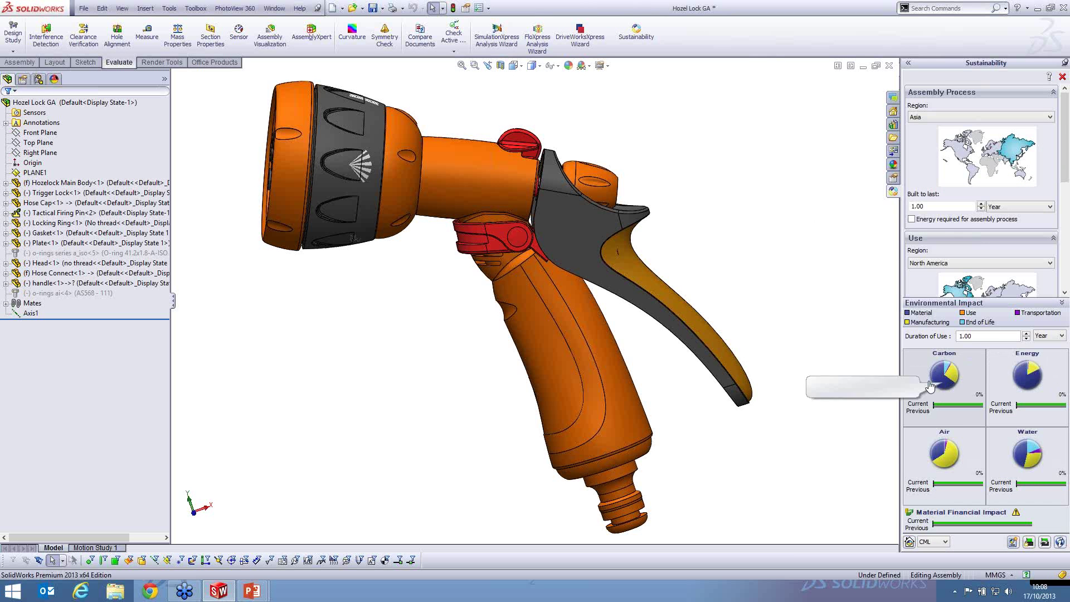
pyautogui.moveTo(947, 462)
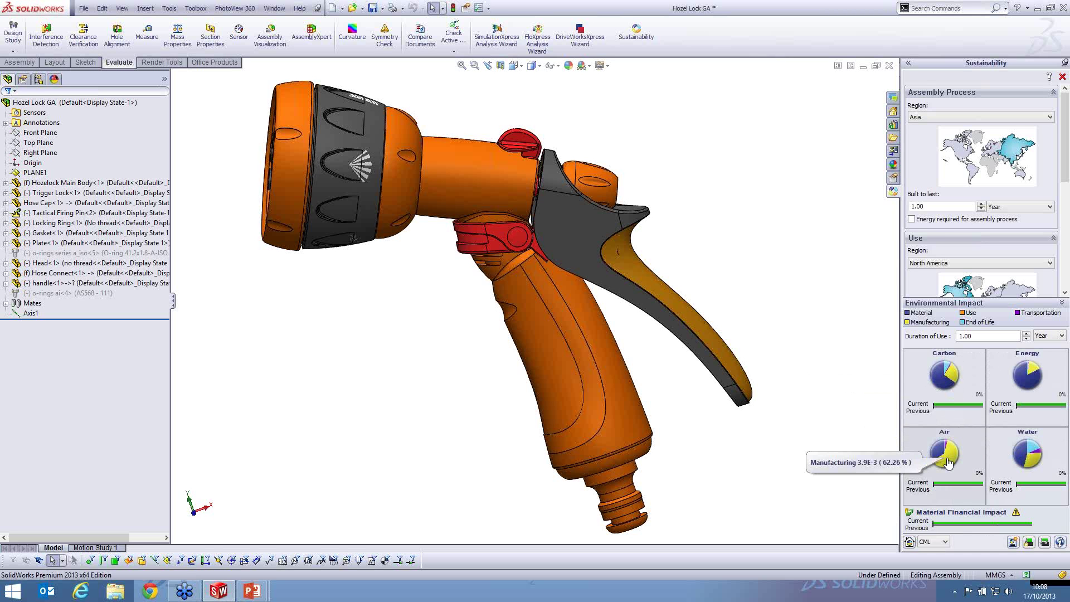
pyautogui.moveTo(953, 381)
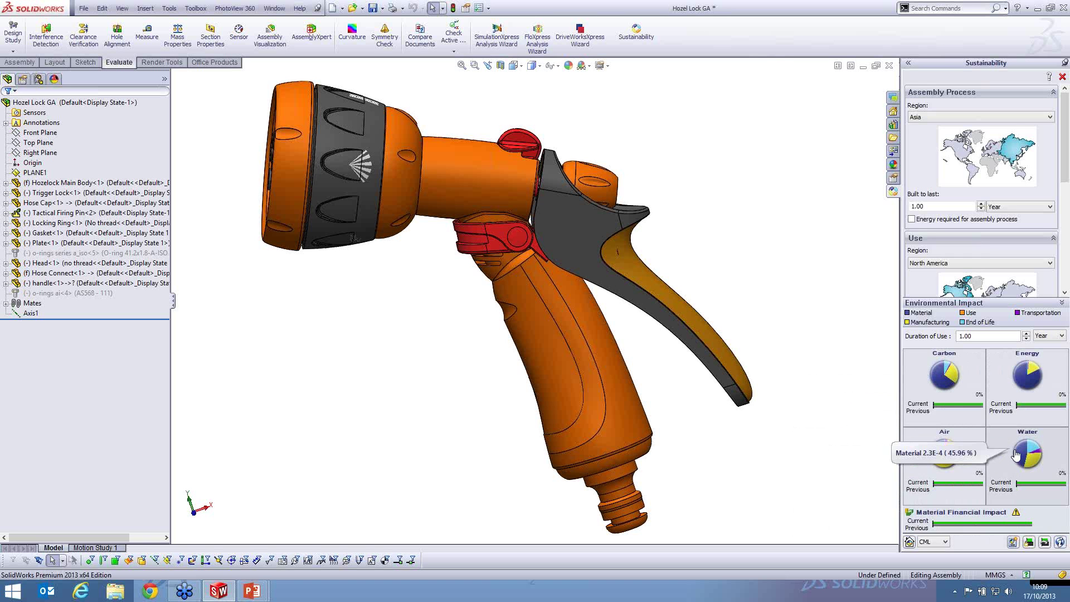
pyautogui.moveTo(1030, 436)
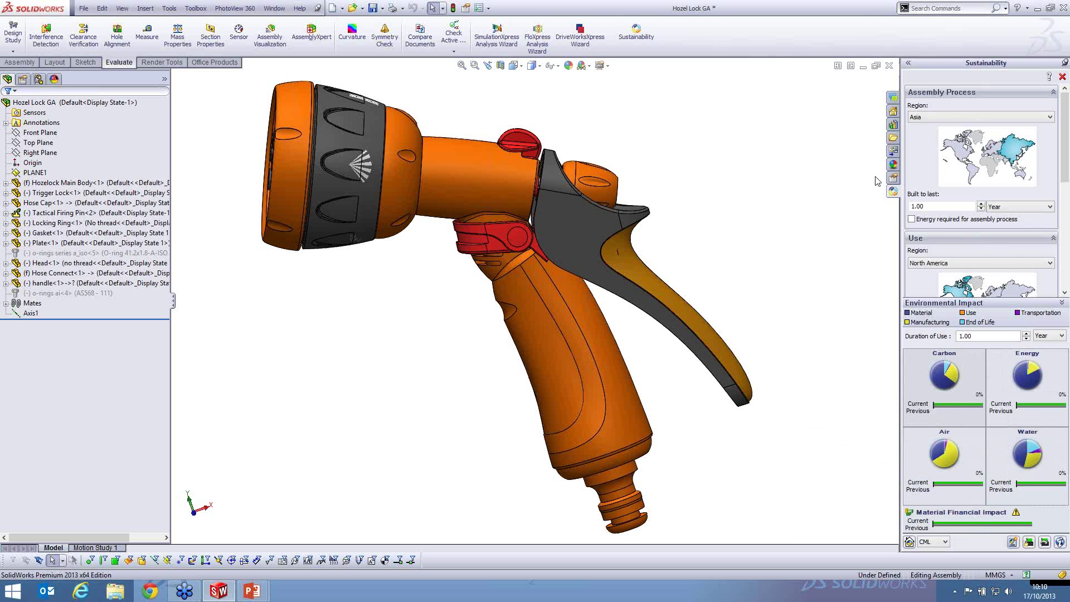
pyautogui.moveTo(931, 323)
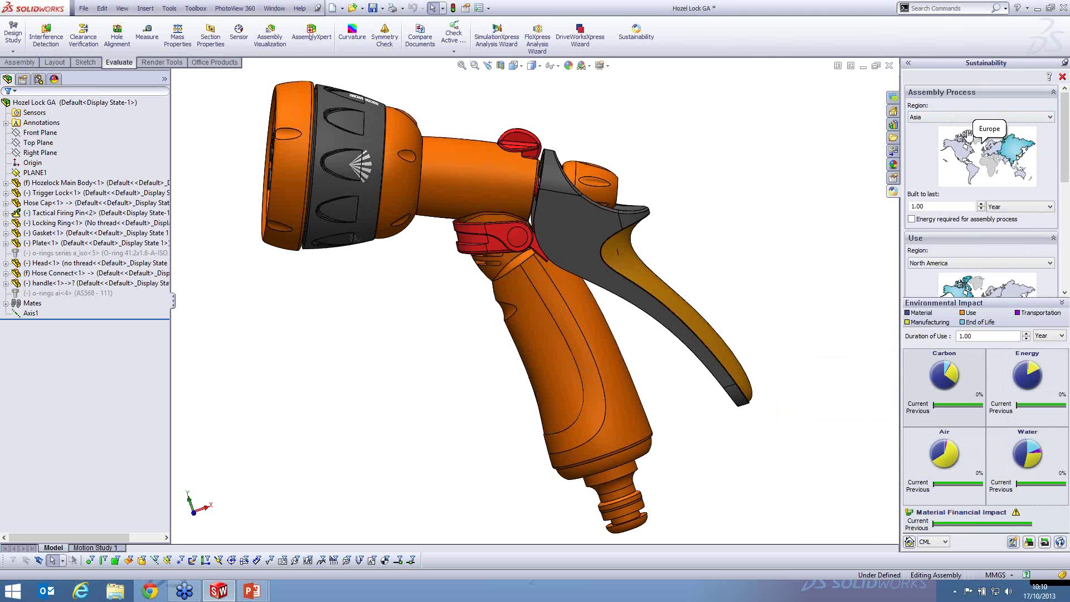
# Set the current assembly impact as the baseline and change the assembly process region to Europe.
pyautogui.click(1029, 544)
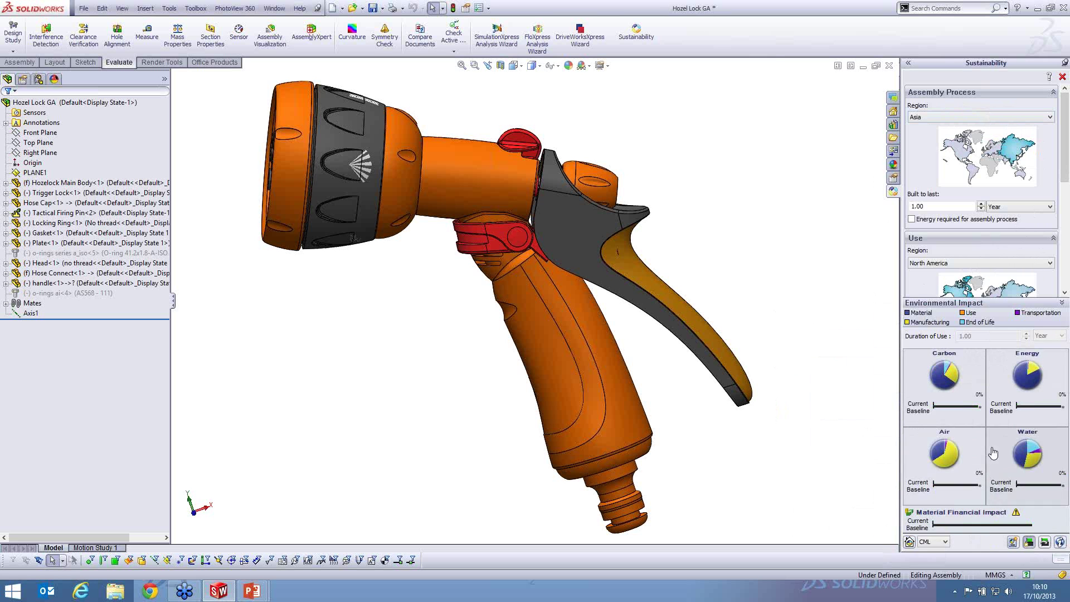
pyautogui.click(953, 116)
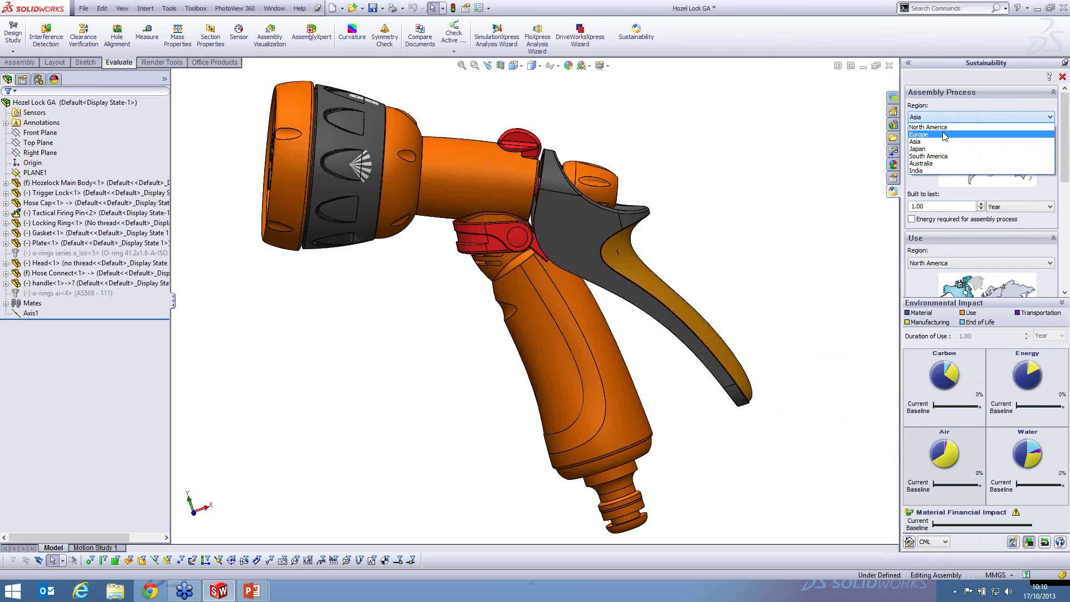
pyautogui.click(944, 136)
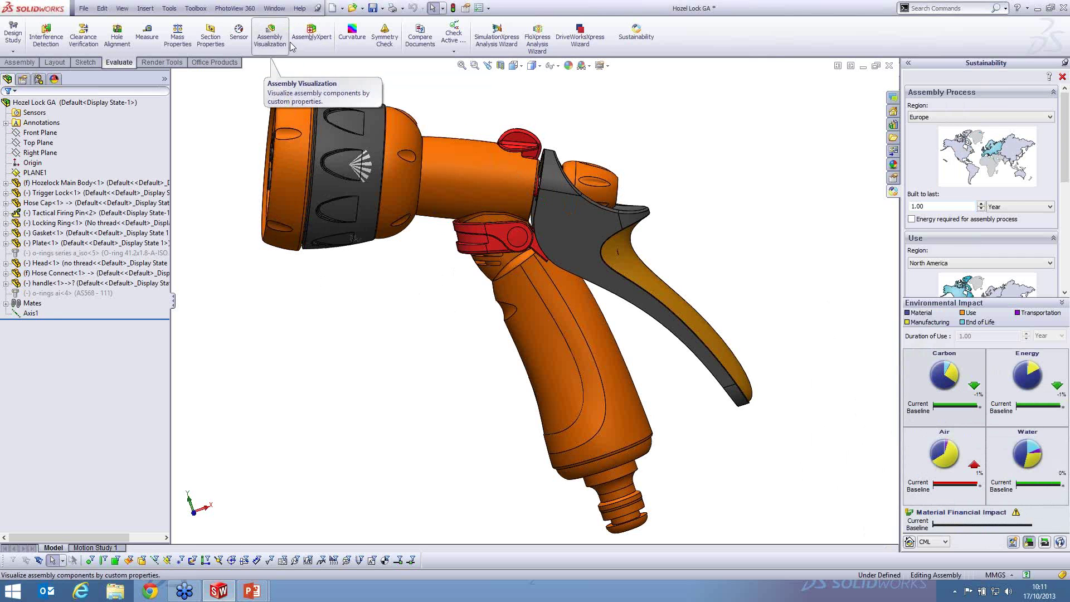
# Start Assembly Visualization and rank the components by the Sustainability-Energy property.
pyautogui.click(272, 40)
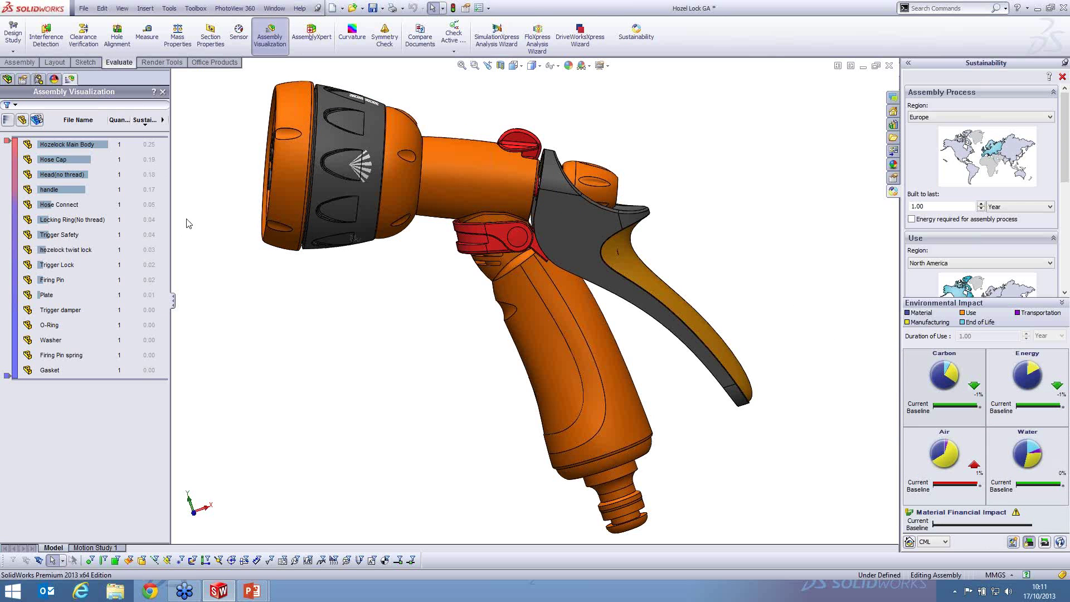
pyautogui.click(163, 119)
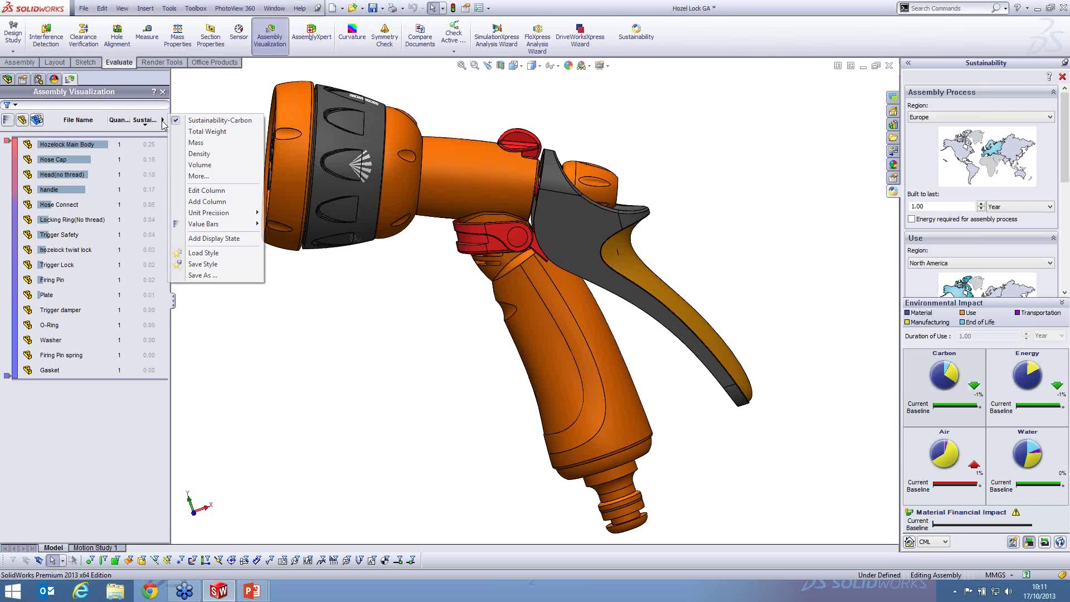
pyautogui.click(201, 176)
pyautogui.click(536, 258)
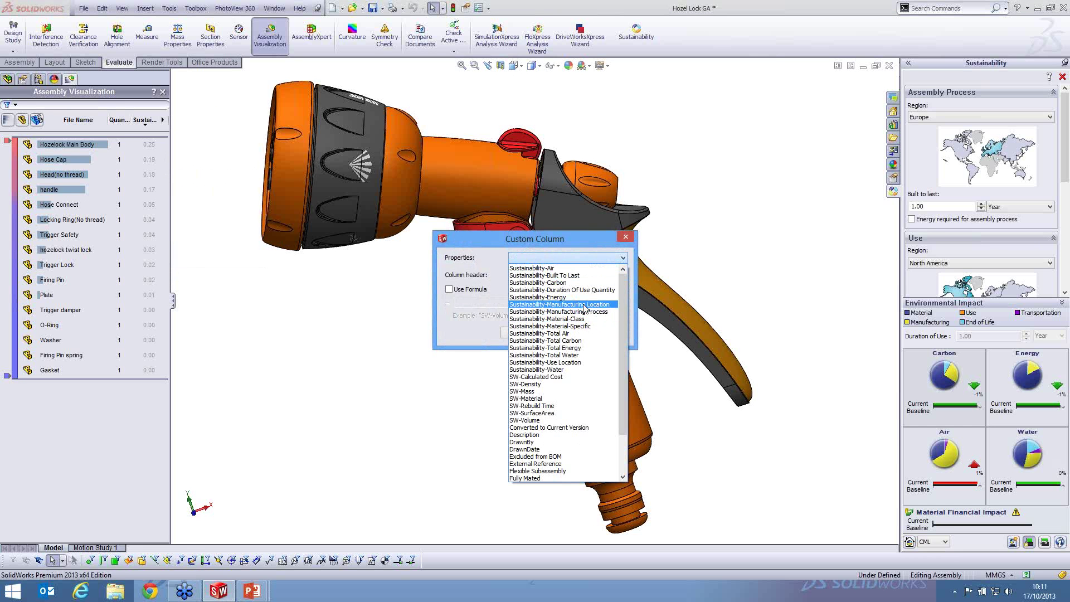
pyautogui.click(551, 297)
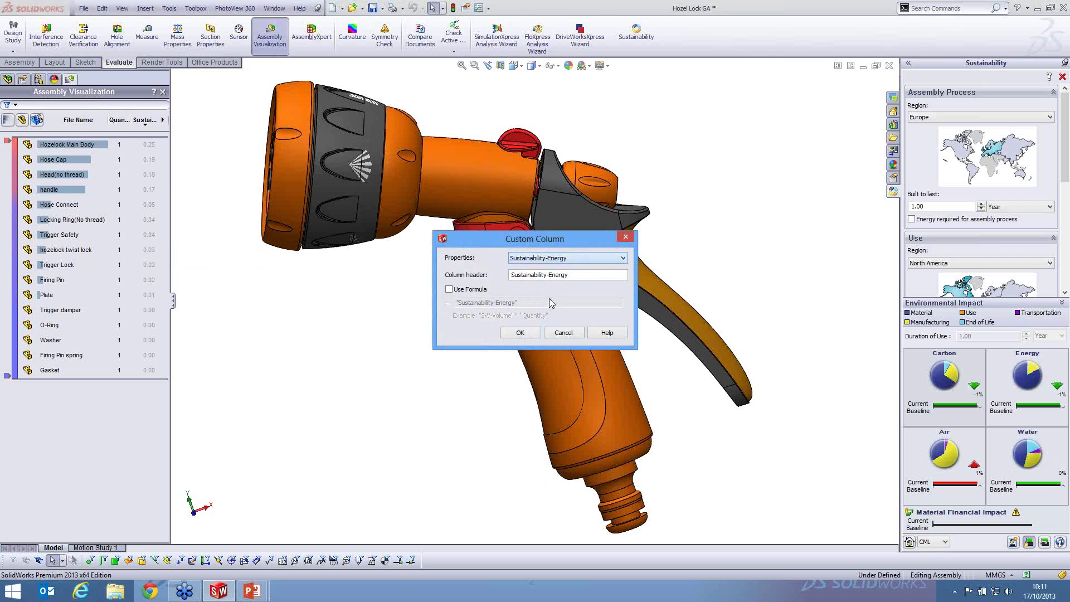
pyautogui.click(520, 333)
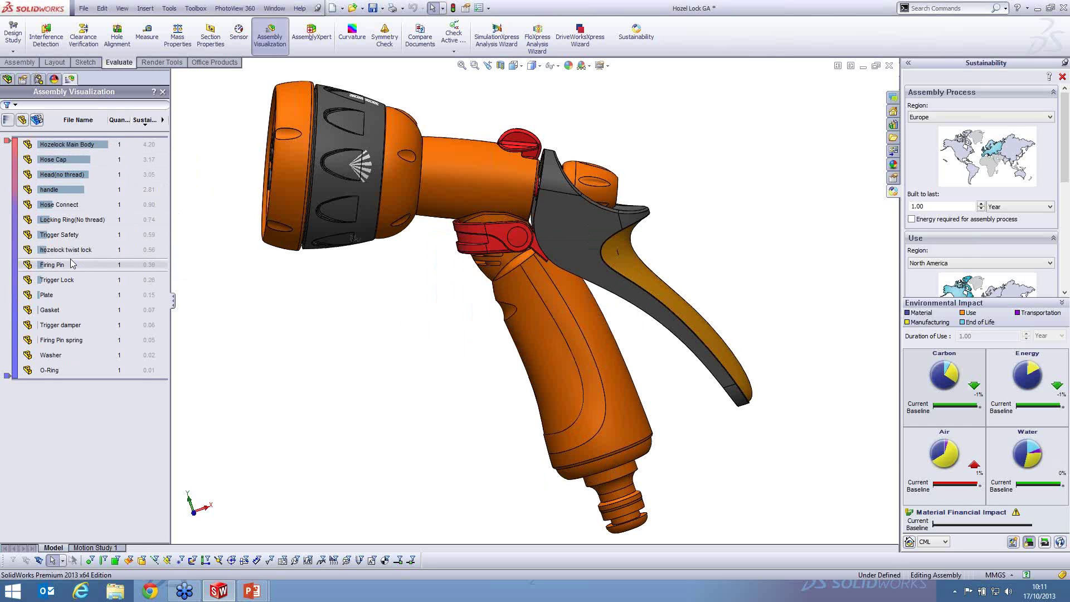
# Highlight the Hozelock Main Body from the component list, rank the components by Sustainability-Carbon, and clear the selection.
pyautogui.click(53, 146)
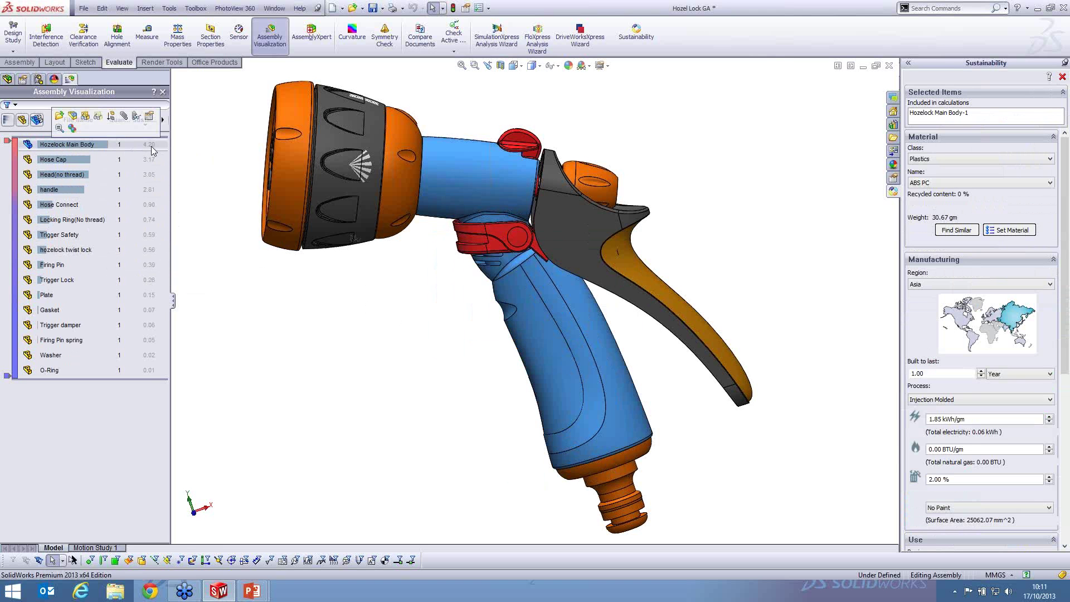
pyautogui.click(164, 121)
pyautogui.click(228, 134)
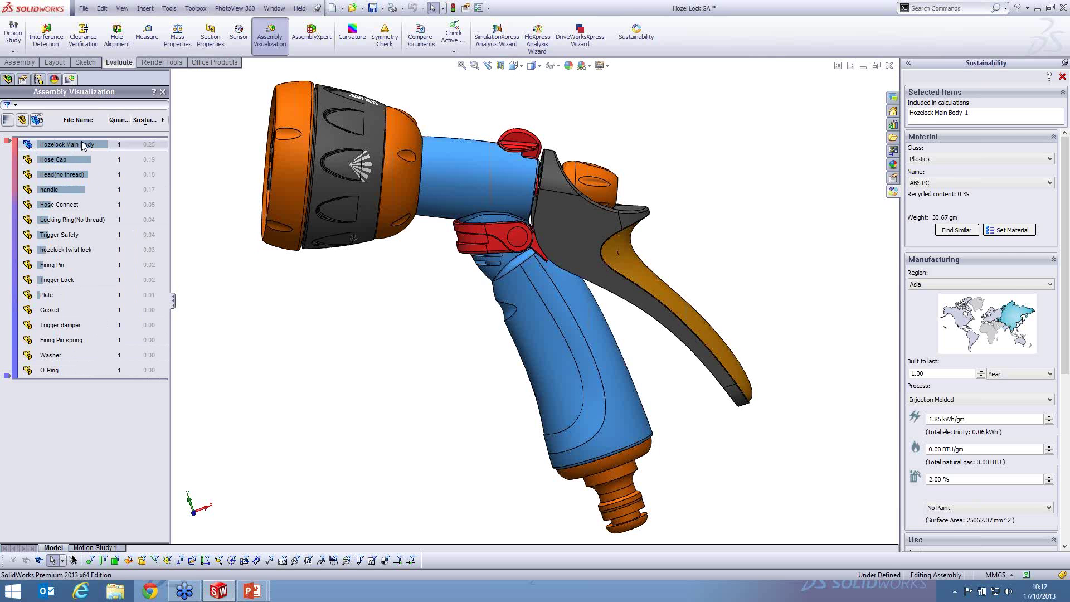
pyautogui.click(347, 301)
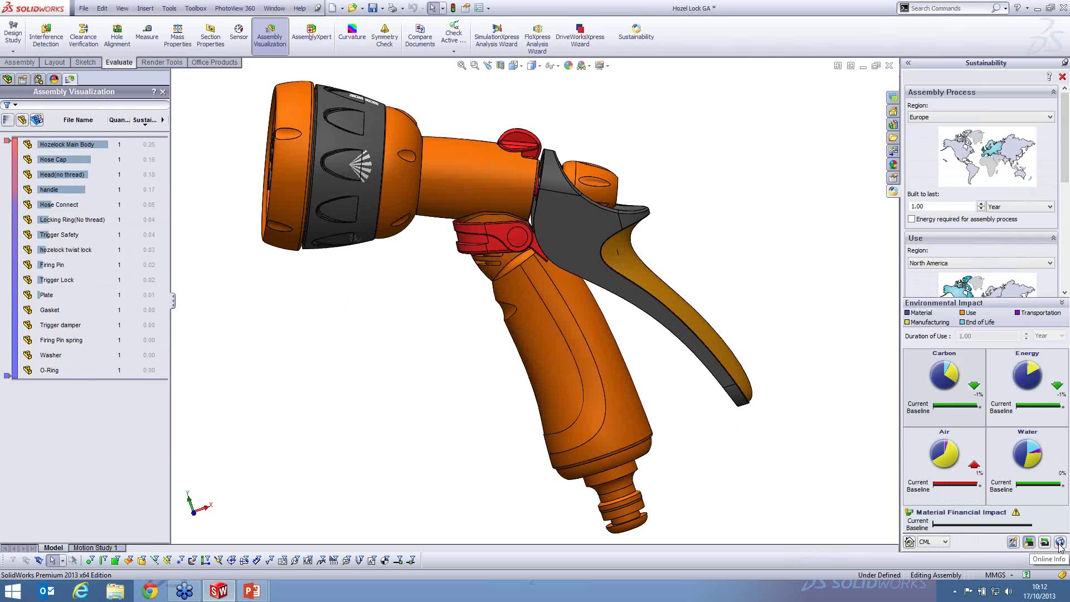
# Generate a Sustainability report in .docx format named Hozel Lock GA, saved to the Desktop.
pyautogui.click(1013, 543)
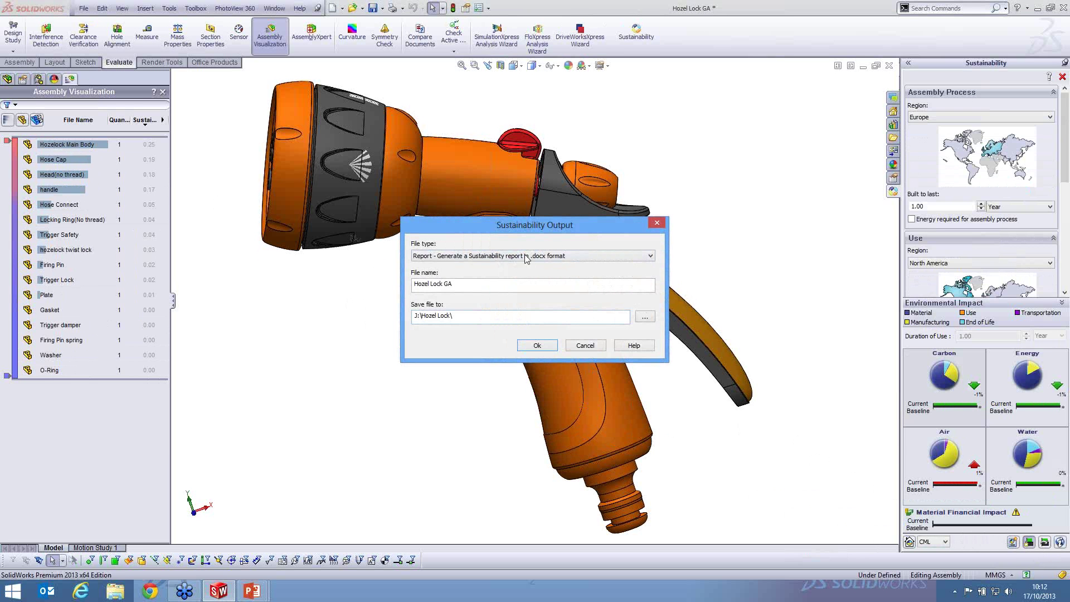
pyautogui.click(645, 258)
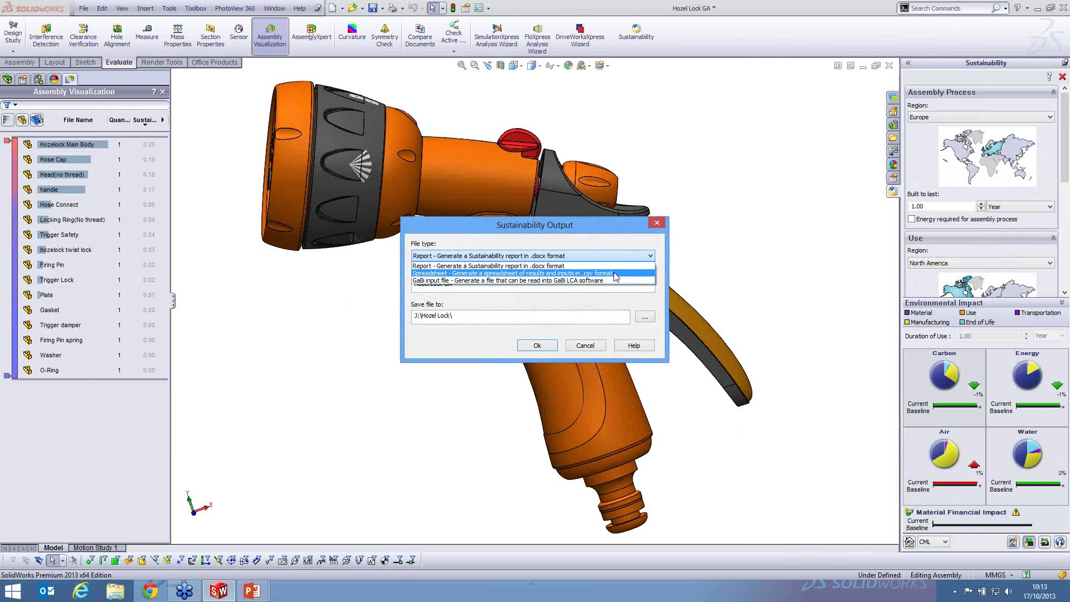
pyautogui.click(493, 266)
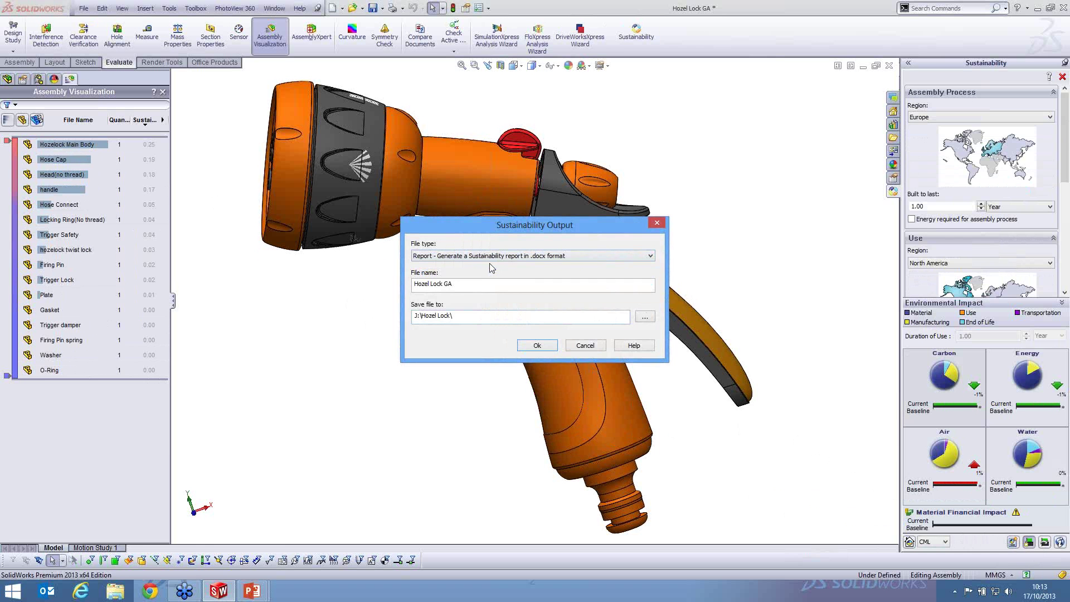
pyautogui.click(645, 316)
pyautogui.moveTo(612, 298); pyautogui.dragTo(612, 270)
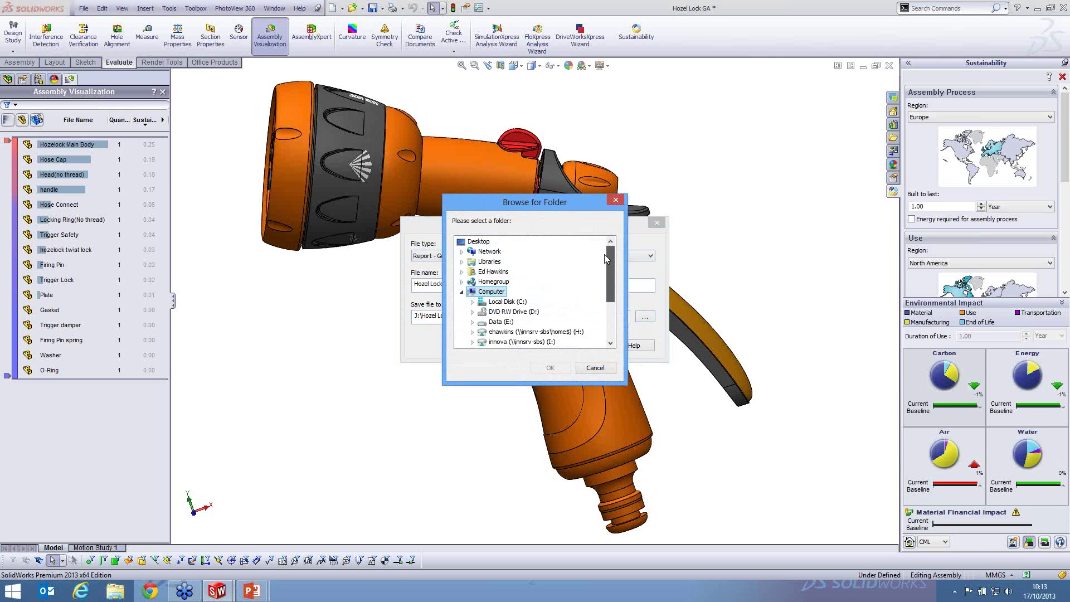
pyautogui.click(479, 242)
pyautogui.click(551, 368)
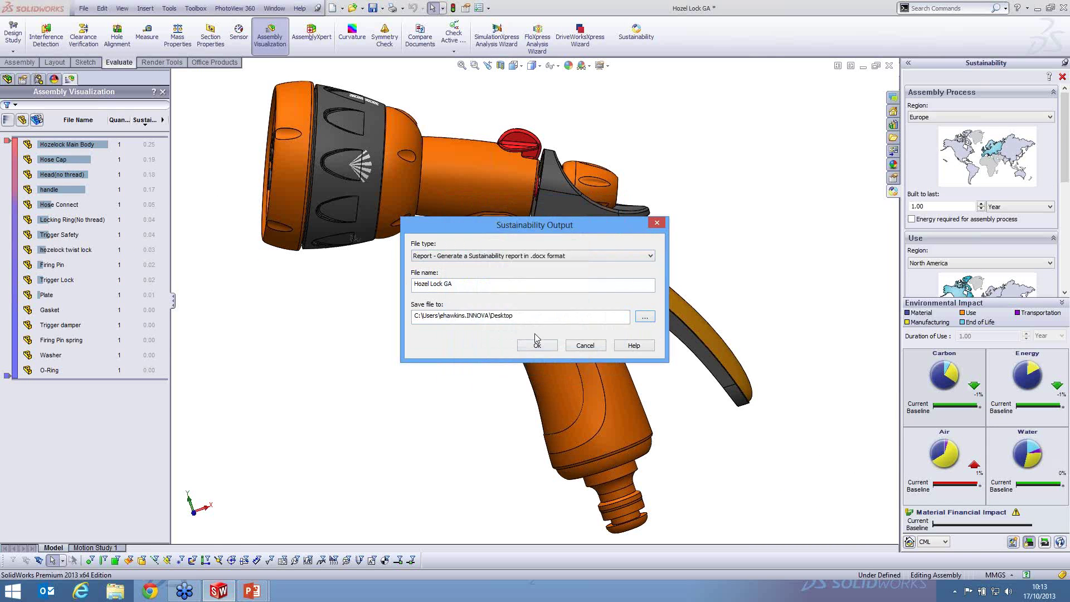
pyautogui.click(539, 345)
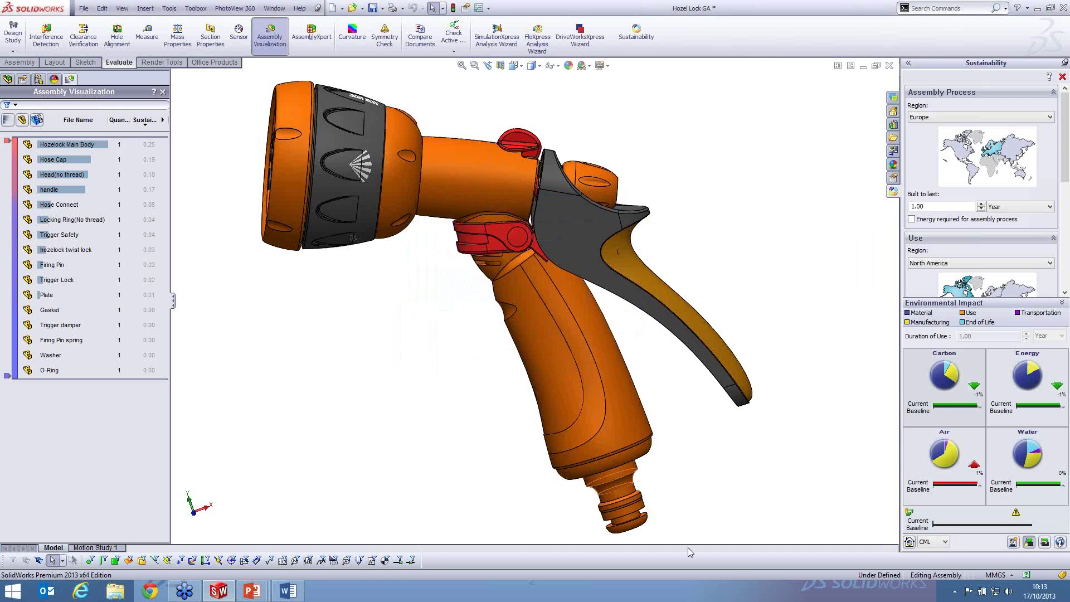
# Open the Hozel Lock GA report from the desktop in Word and examine its region, use, transportation and end-of-life data.
pyautogui.click(1068, 594)
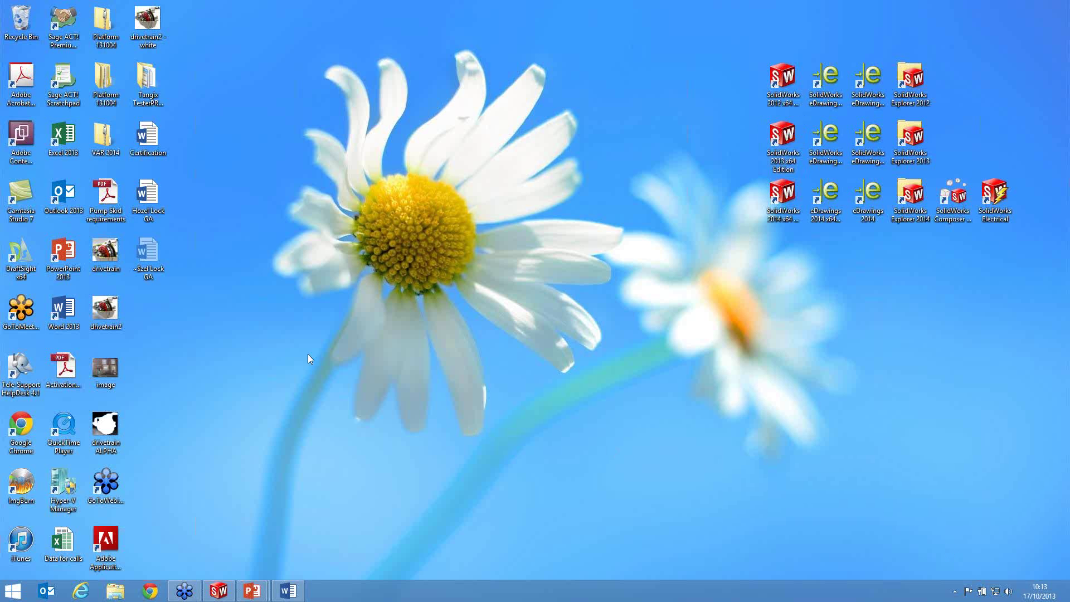
pyautogui.doubleClick(148, 193)
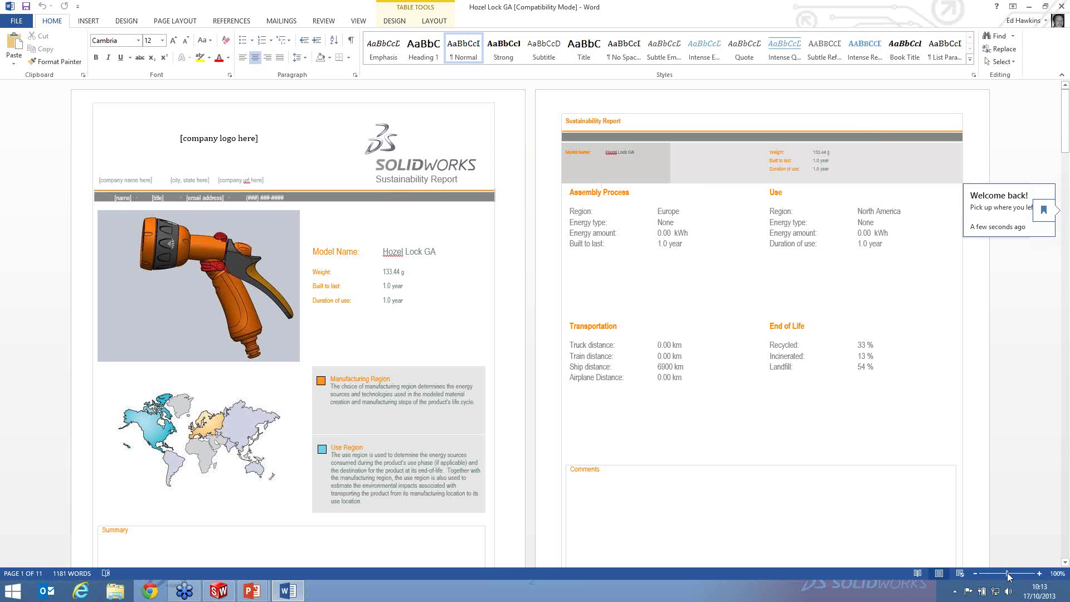
pyautogui.moveTo(1007, 573); pyautogui.dragTo(1015, 572)
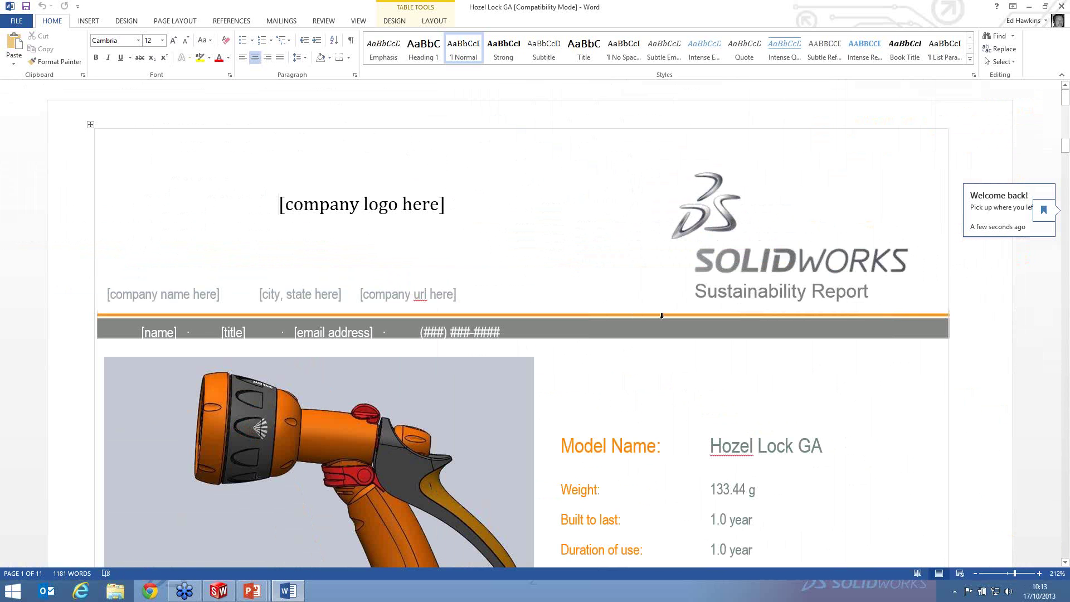
pyautogui.scroll(-5, 439, 237)
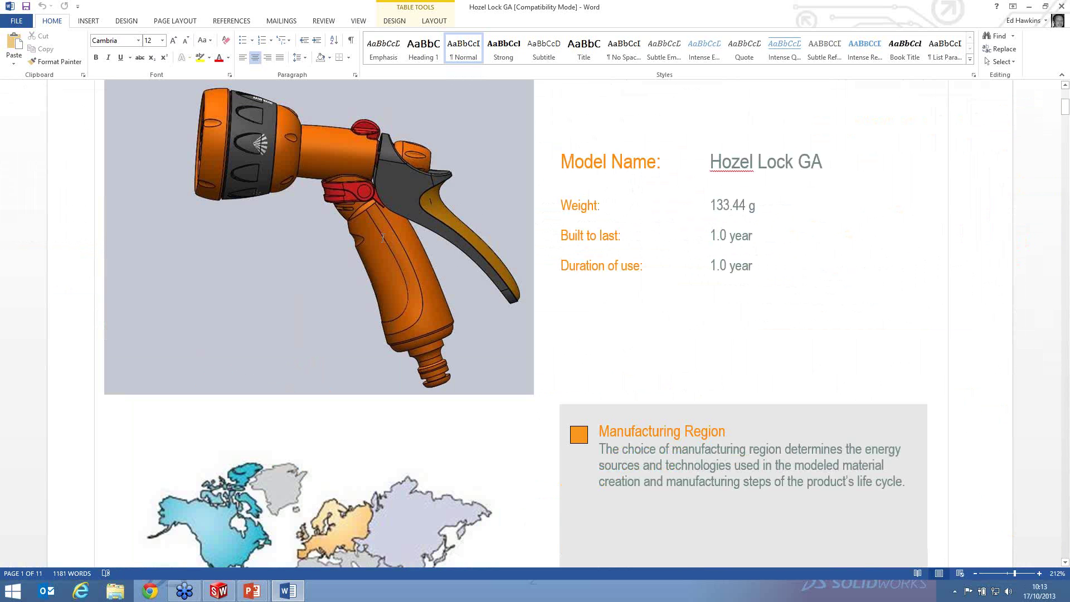
pyautogui.scroll(-9, 615, 273)
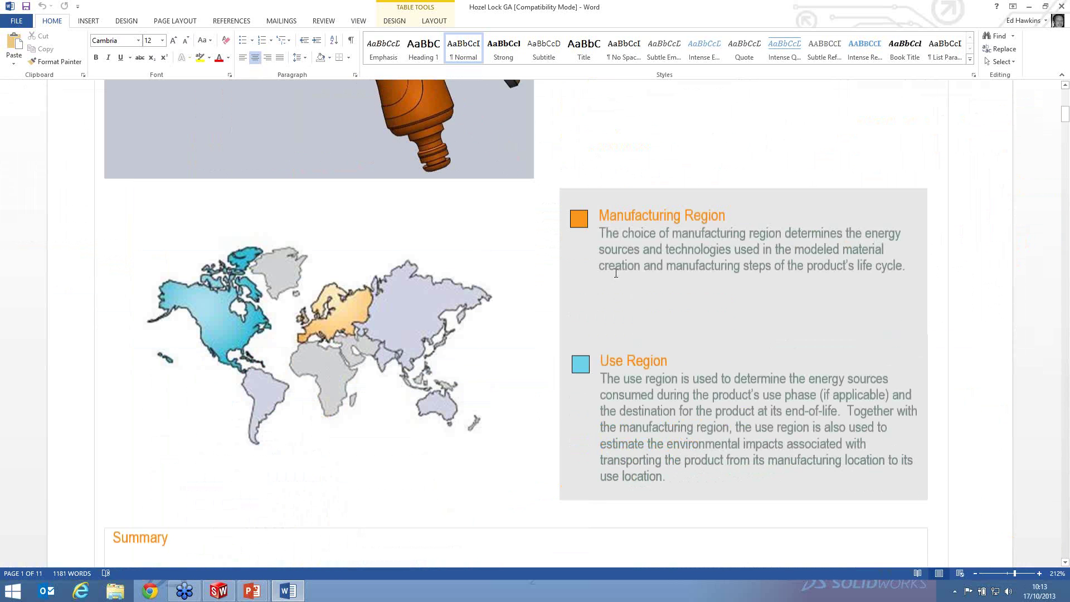
pyautogui.scroll(-13, 501, 260)
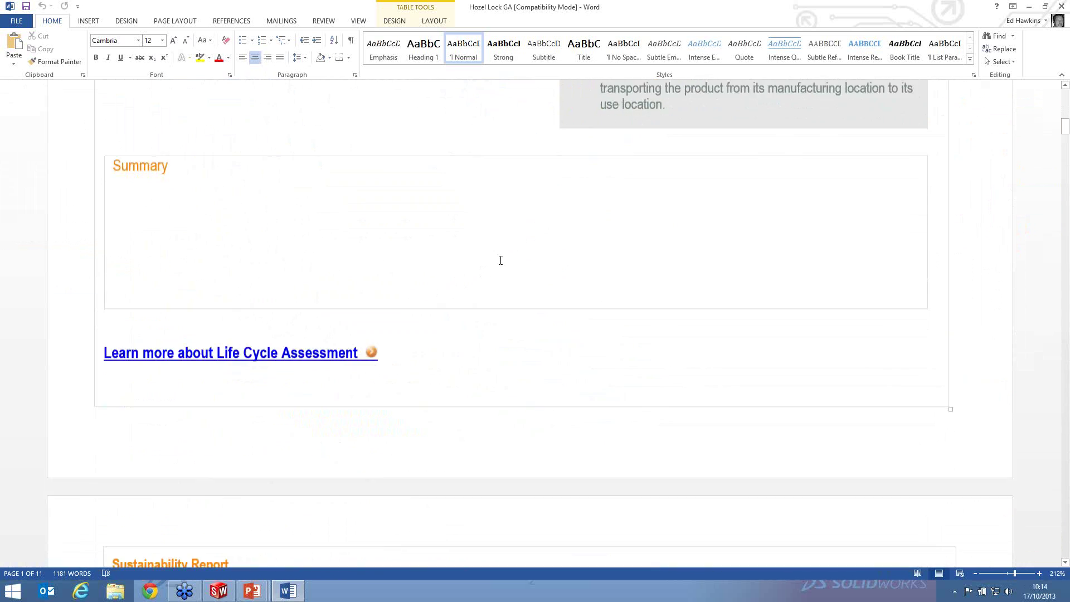
pyautogui.scroll(2, 501, 261)
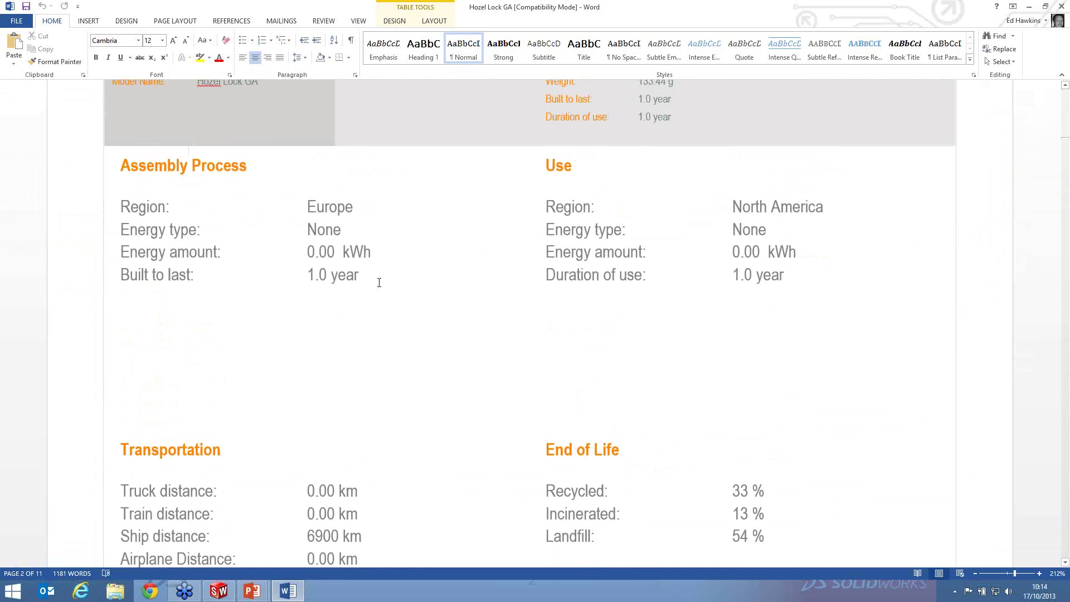
pyautogui.scroll(-15, 436, 326)
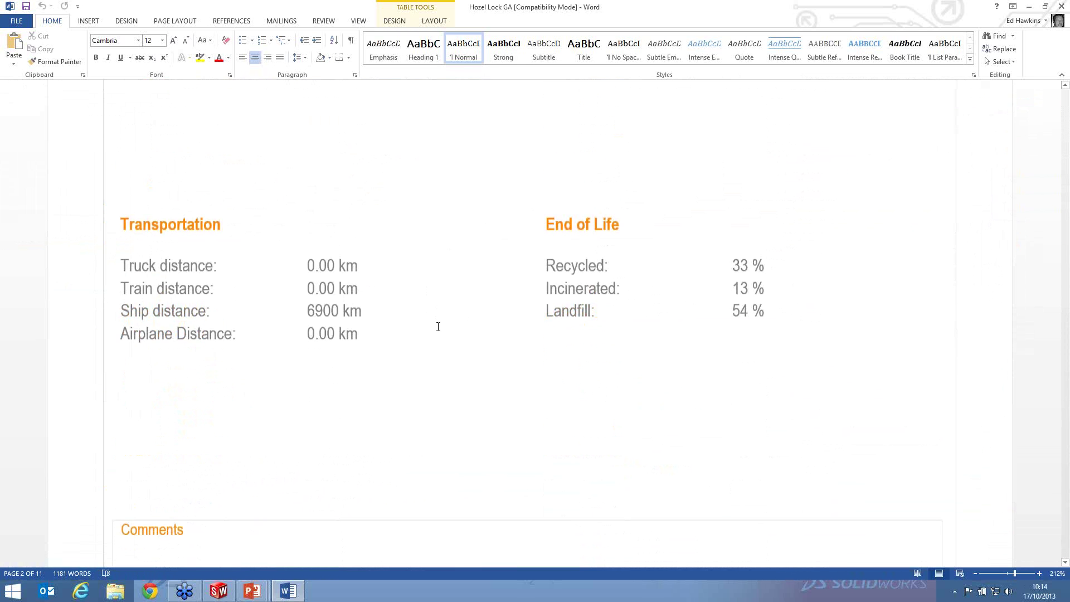
pyautogui.scroll(-5, 440, 318)
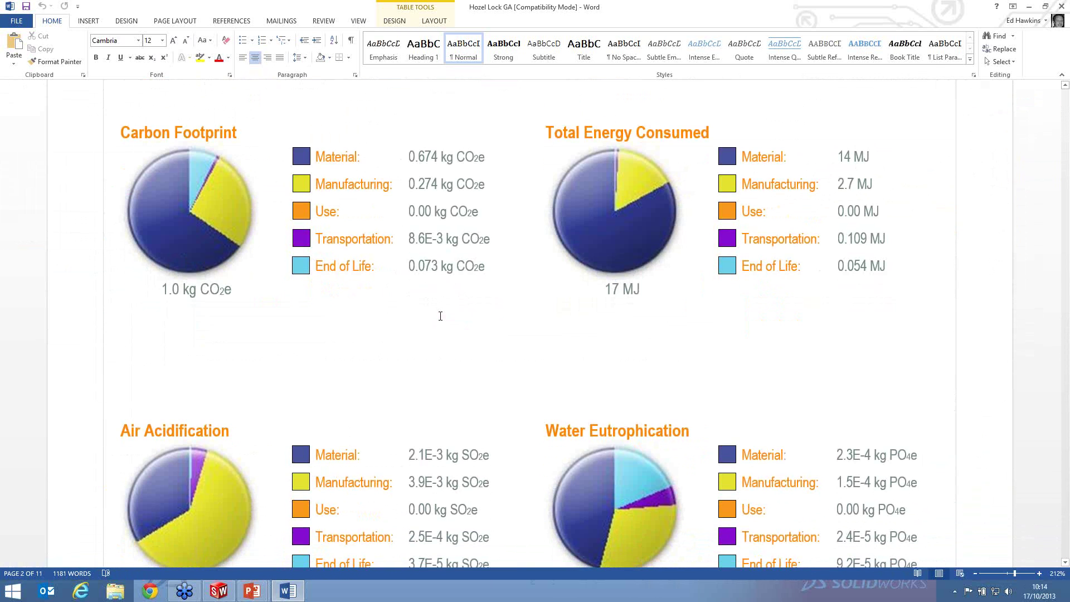
# Reduce the report's zoom to 160% and examine the four environmental impact charts and the Material Financial Impact.
pyautogui.click(976, 573)
pyautogui.click(976, 574)
pyautogui.click(976, 573)
pyautogui.click(976, 574)
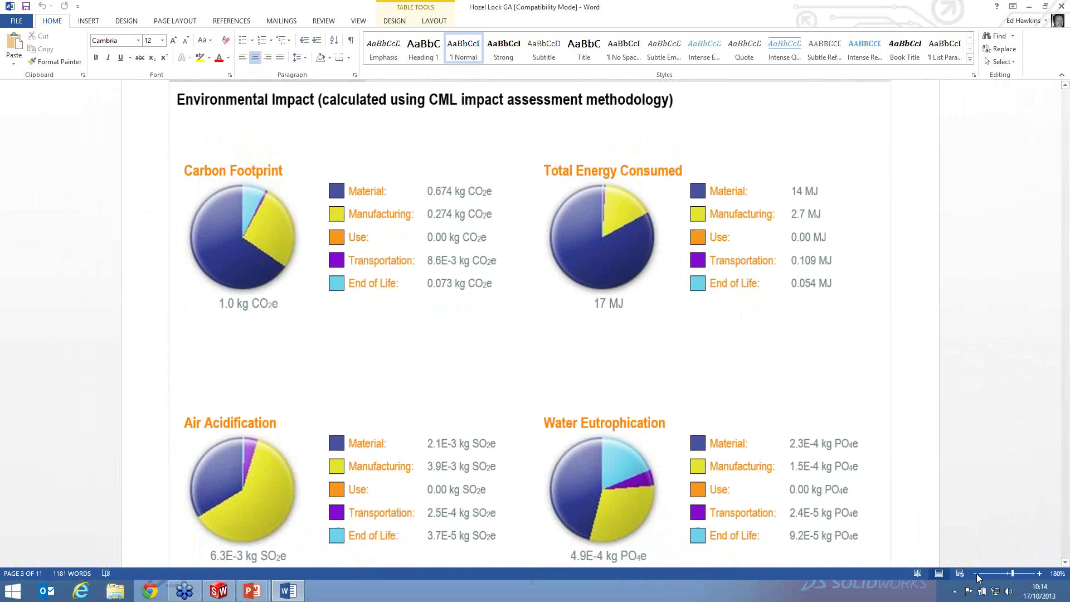
pyautogui.click(976, 574)
pyautogui.click(976, 573)
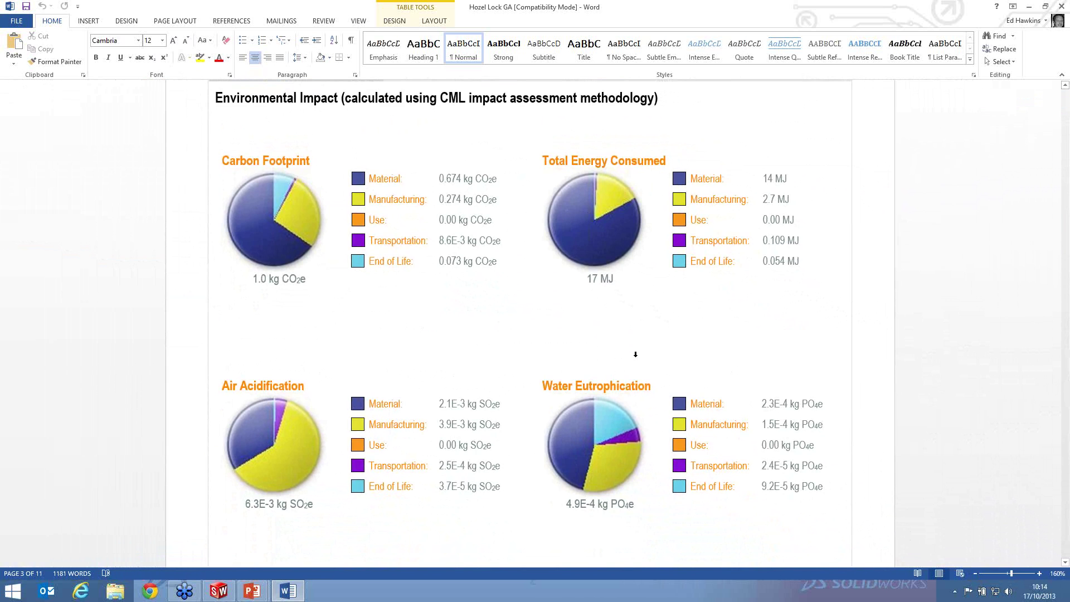
pyautogui.scroll(-4, 636, 357)
pyautogui.scroll(-2, 637, 356)
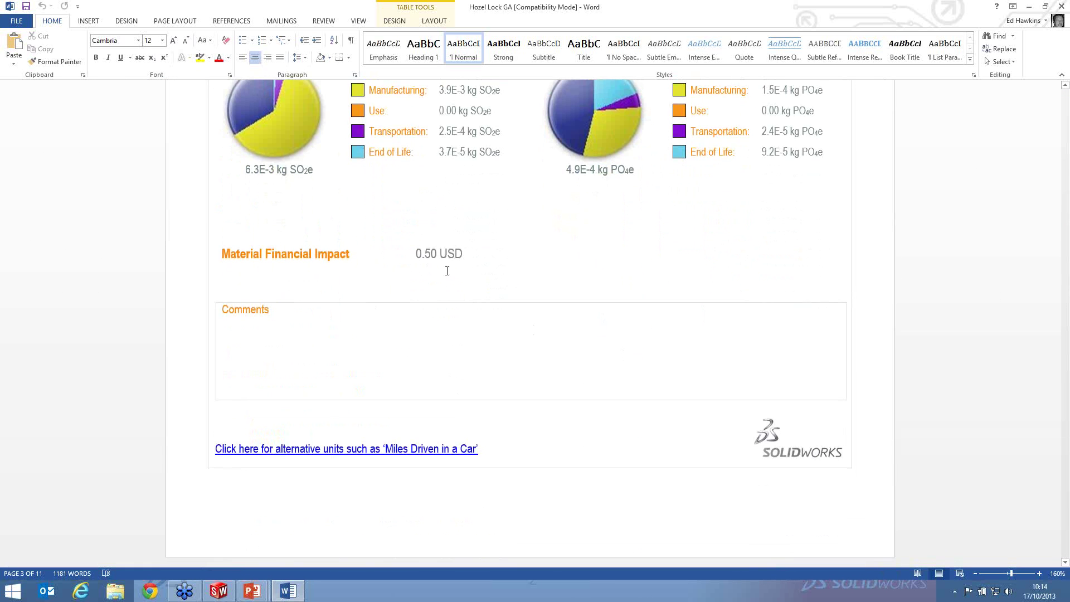
# Examine the report's Component Environmental Impact table of the top ten contributing components.
pyautogui.scroll(-7, 610, 284)
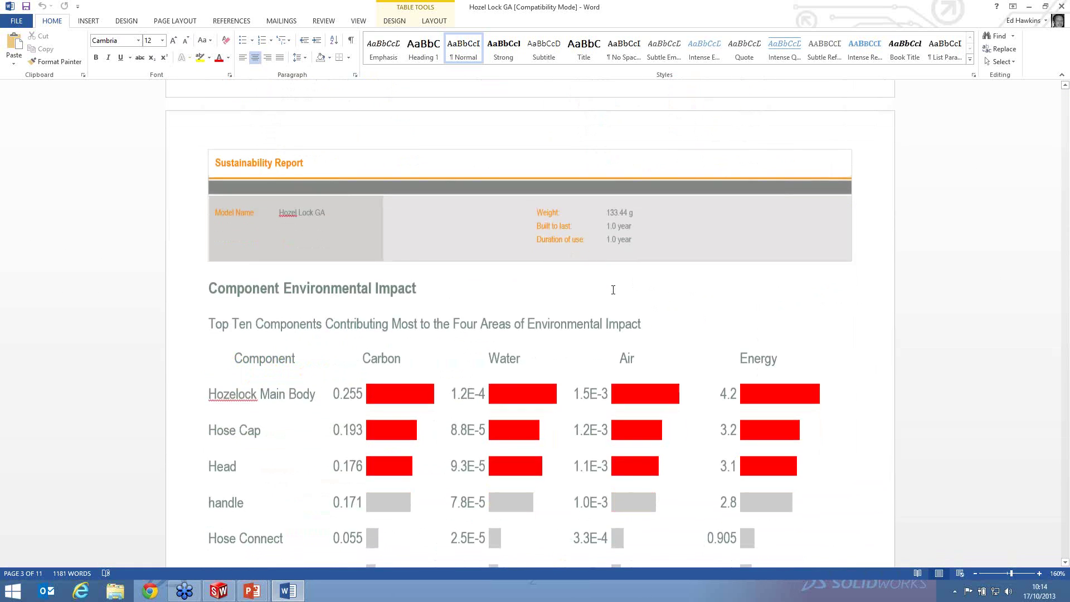
pyautogui.scroll(-3, 613, 290)
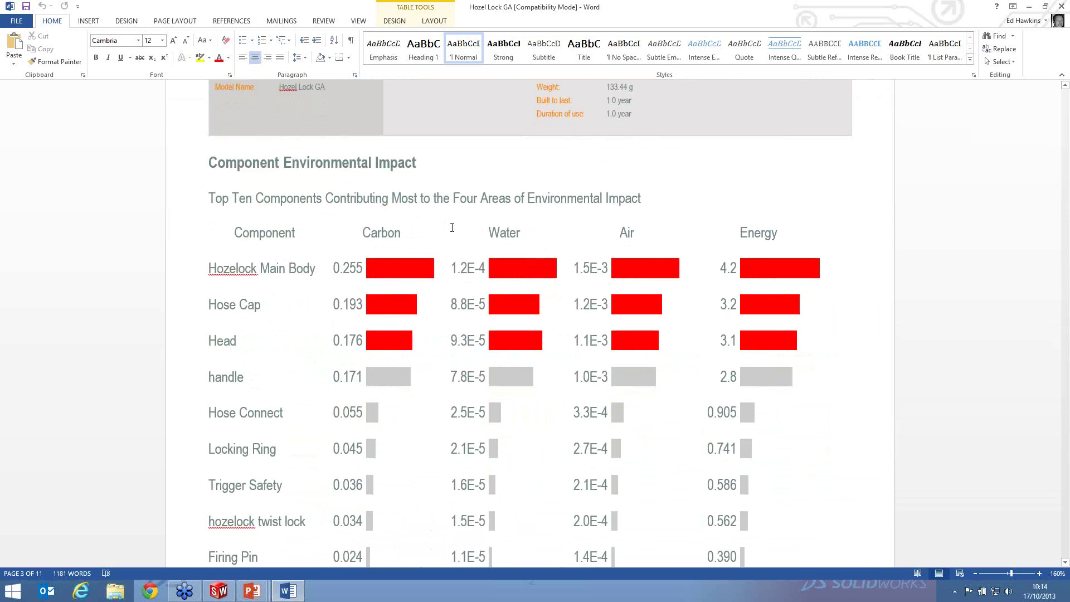
pyautogui.scroll(-2, 602, 214)
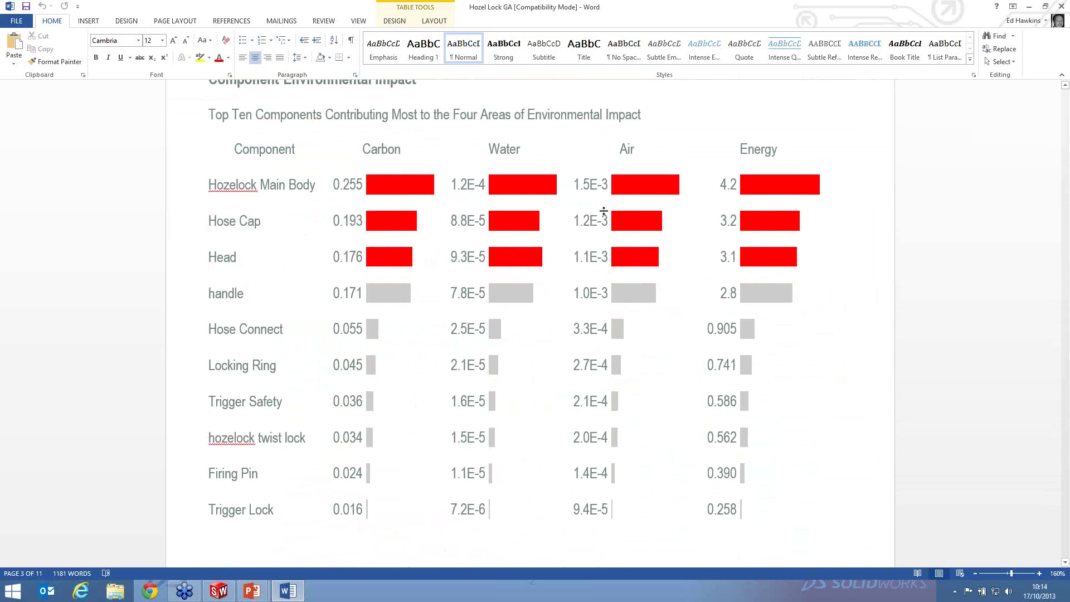
pyautogui.scroll(-8, 573, 239)
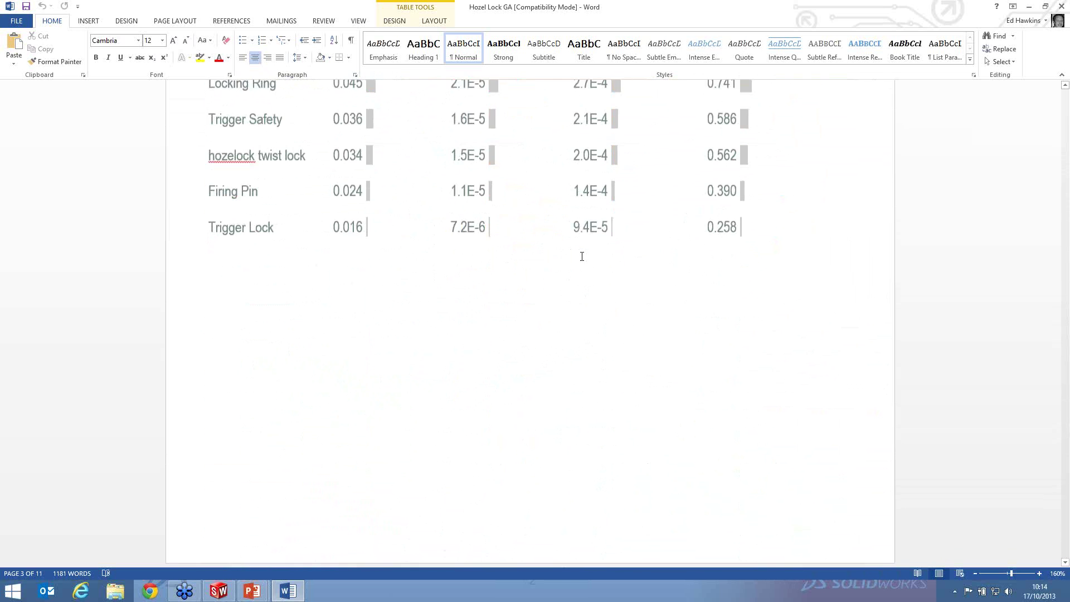
pyautogui.scroll(-15, 580, 270)
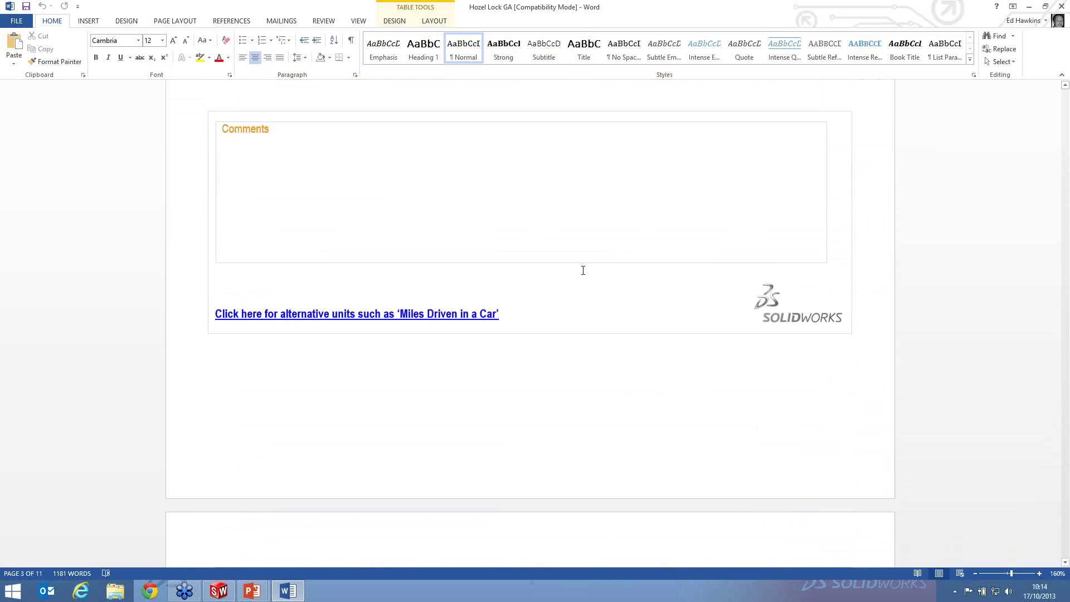
# Examine the report's Baseline section and the Environmental Impact Comparison between the new design and the baseline.
pyautogui.scroll(-8, 583, 270)
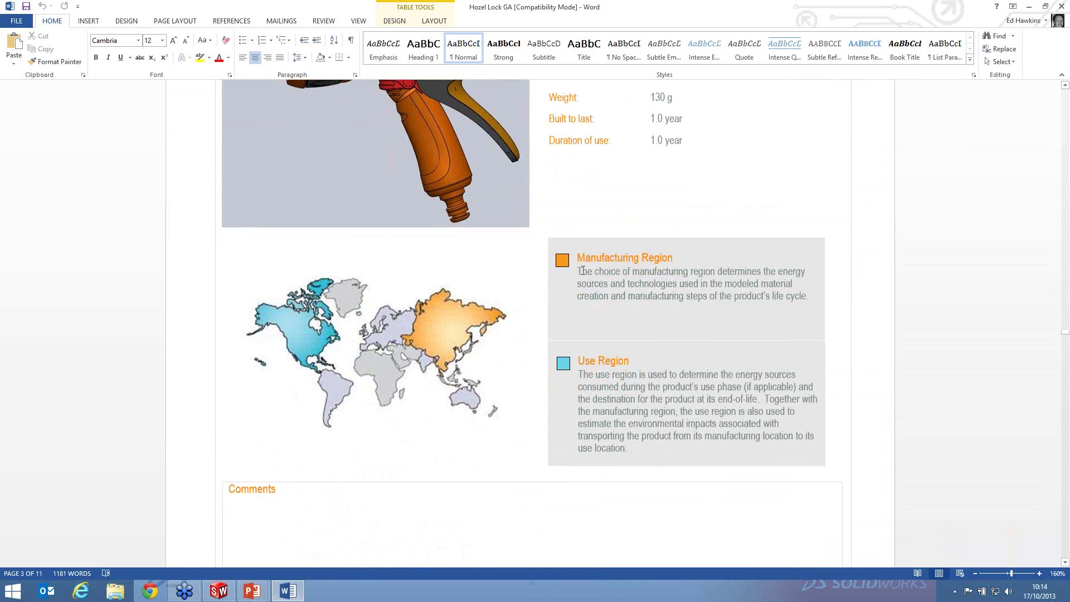
pyautogui.scroll(5, 583, 265)
pyautogui.scroll(-8, 584, 267)
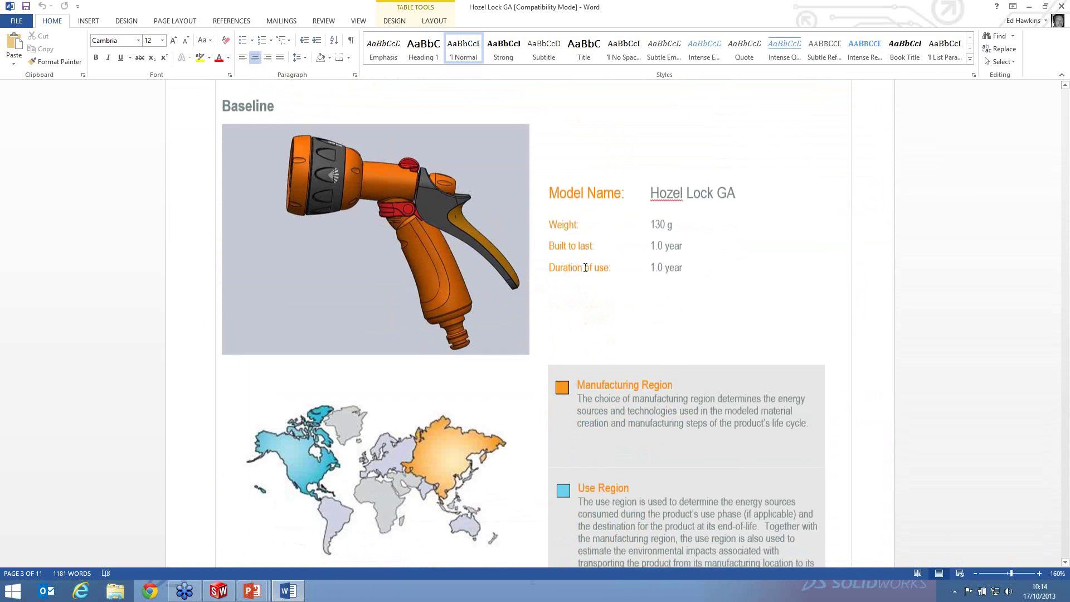
pyautogui.scroll(-20, 585, 268)
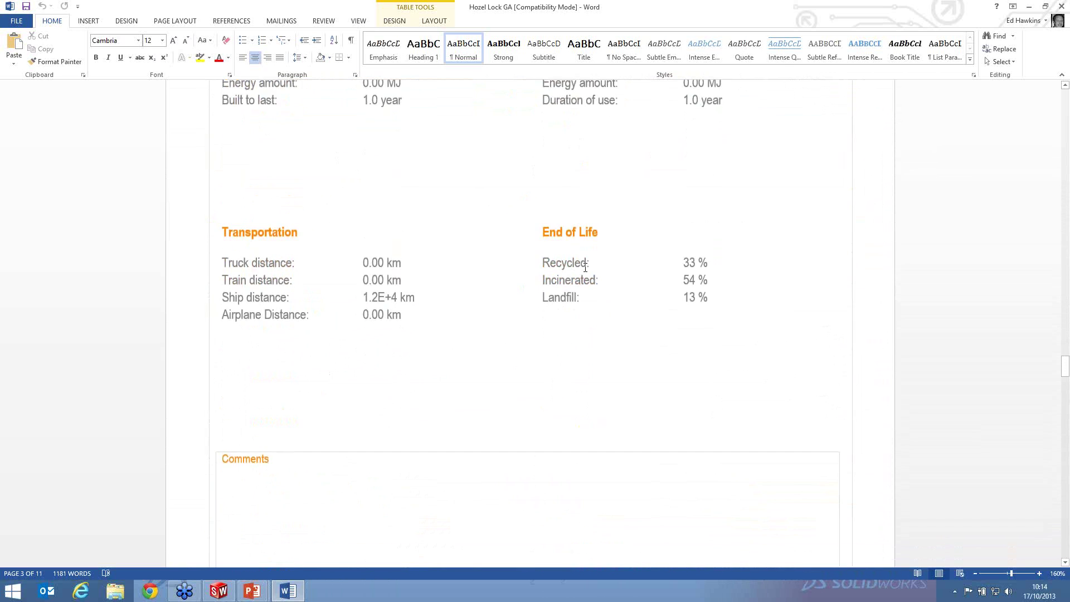
pyautogui.scroll(-10, 585, 268)
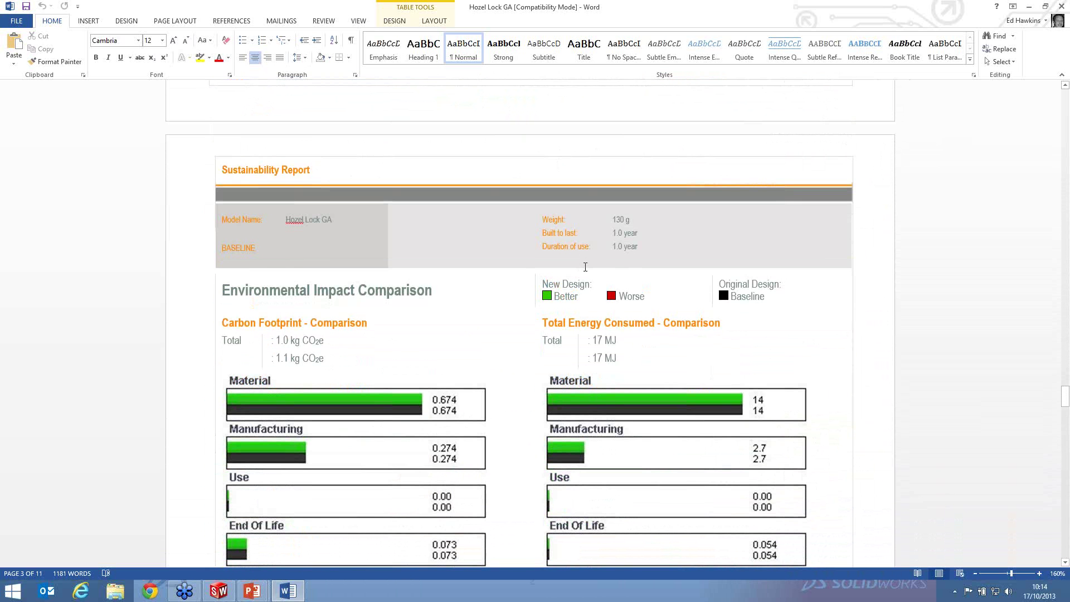
pyautogui.scroll(-14, 591, 324)
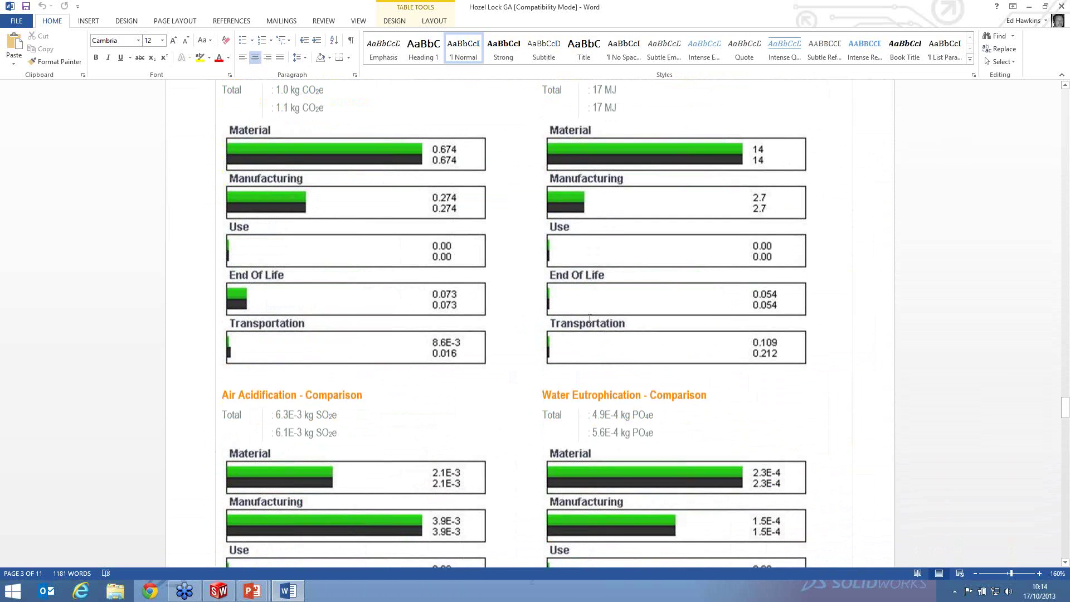
pyautogui.scroll(-15, 592, 326)
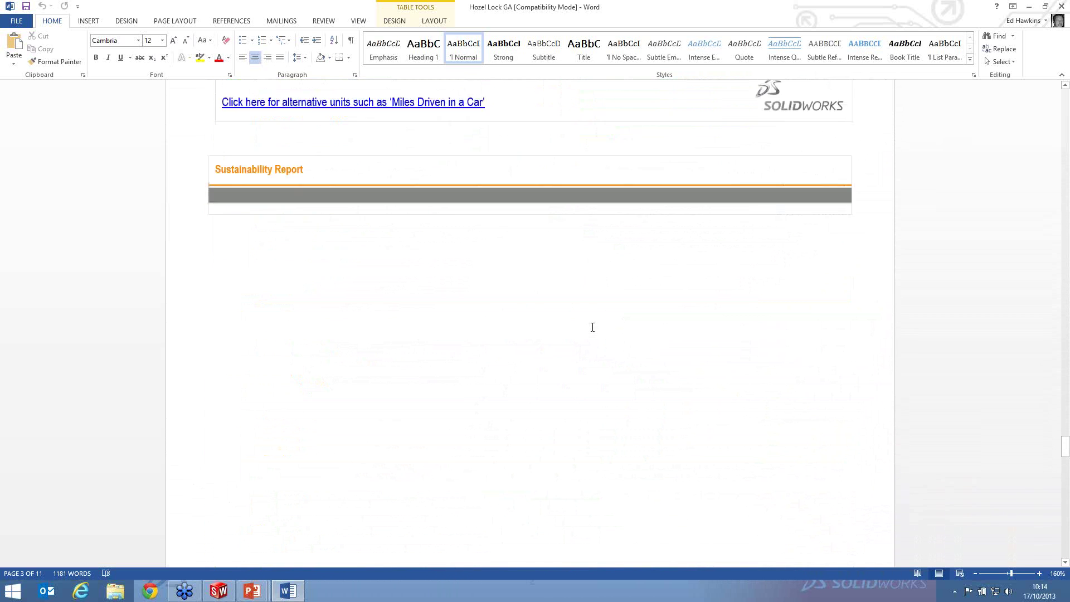
pyautogui.scroll(15, 601, 321)
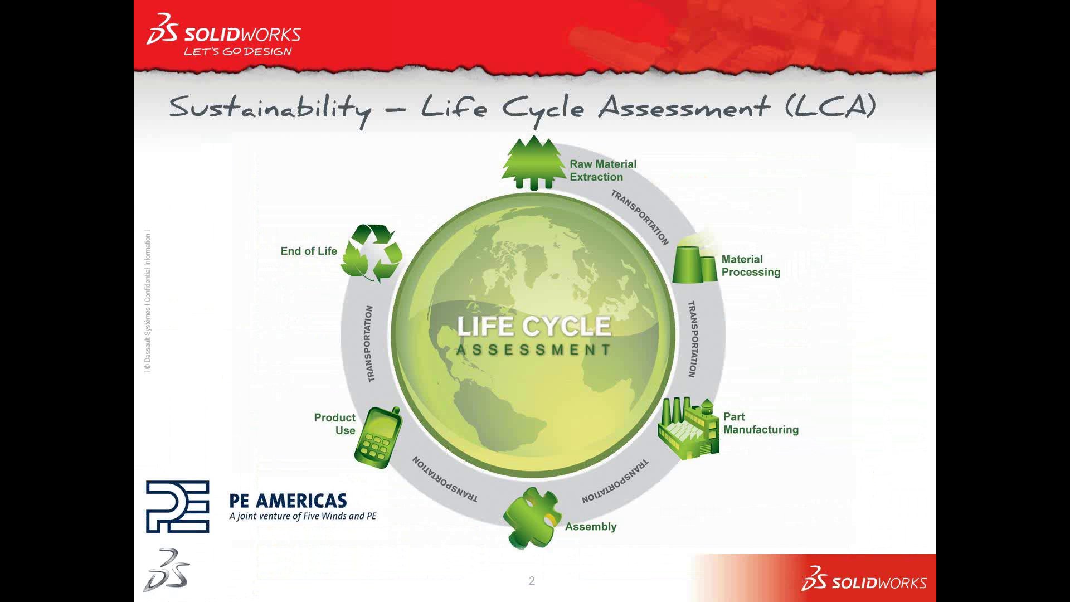
pyautogui.press('Right')
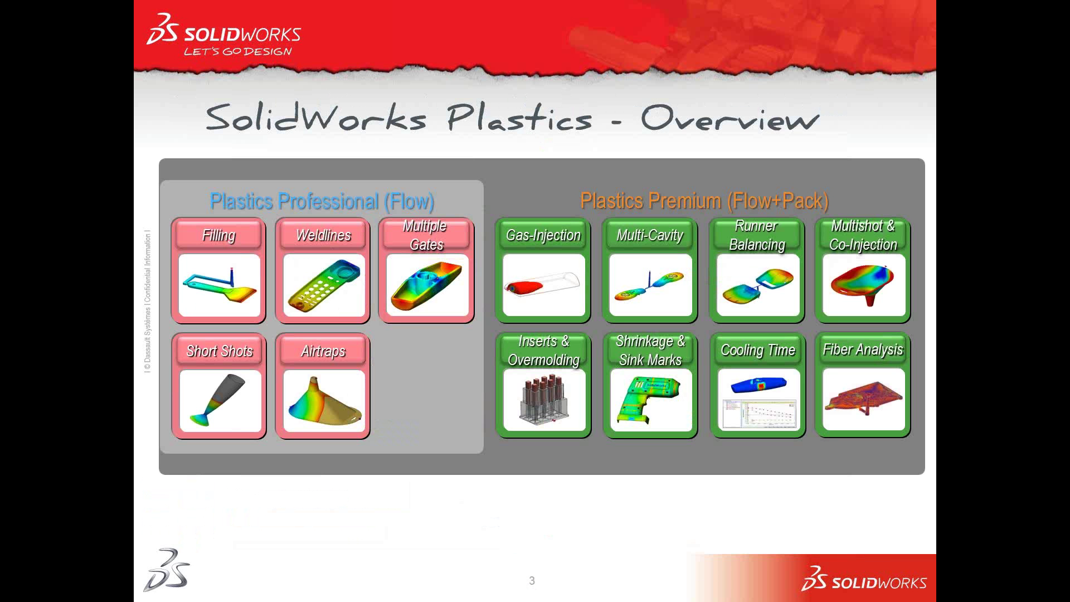
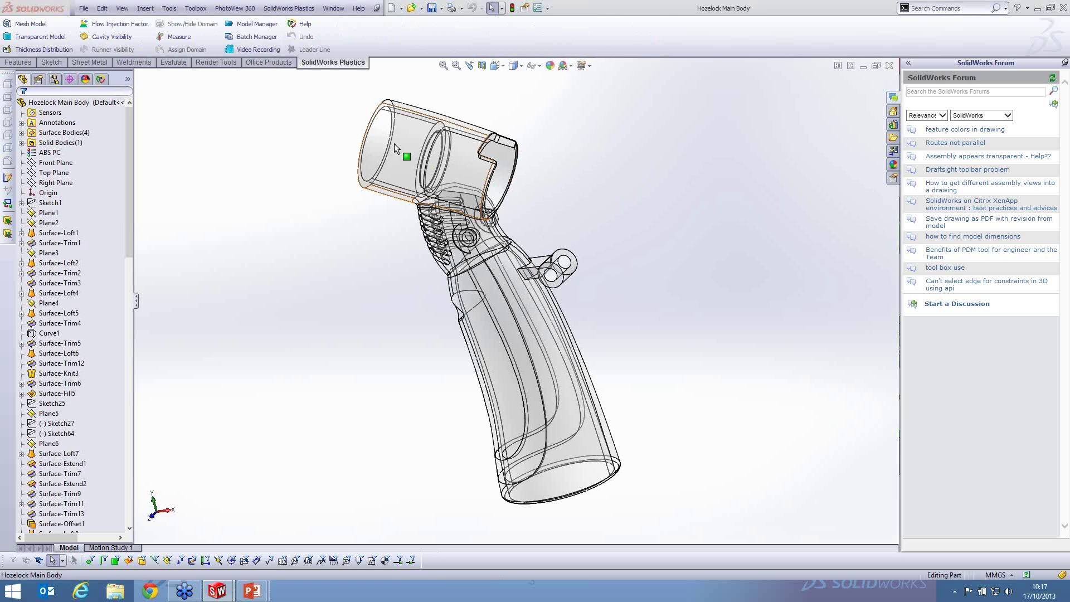
# Remove all part appearances from the Hozelock Main Body and inspect the part from several angles.
pyautogui.click(394, 142)
pyautogui.click(464, 95)
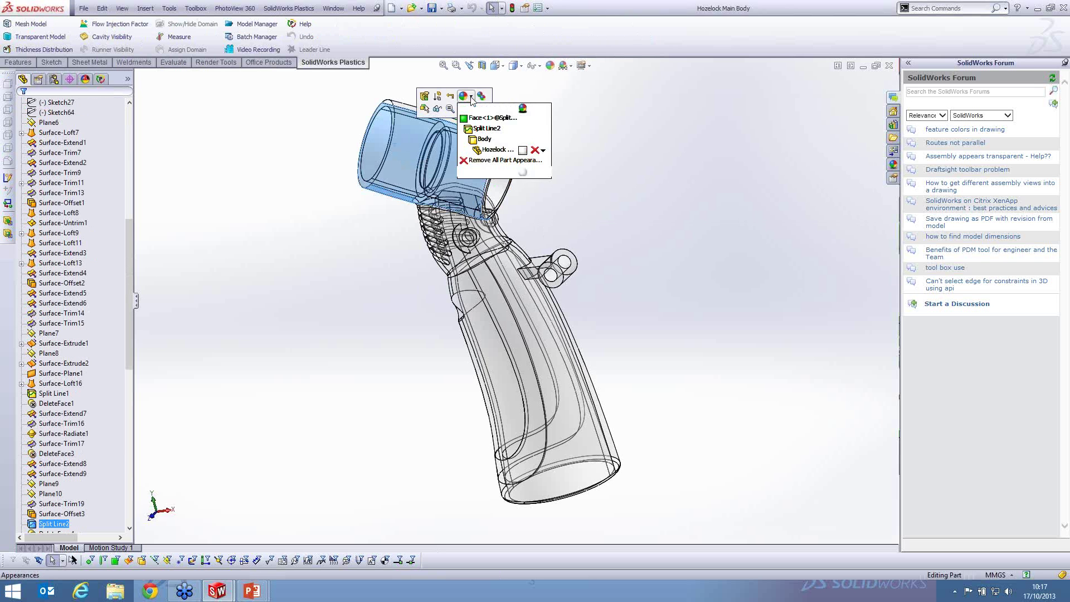
pyautogui.click(543, 150)
pyautogui.click(536, 150)
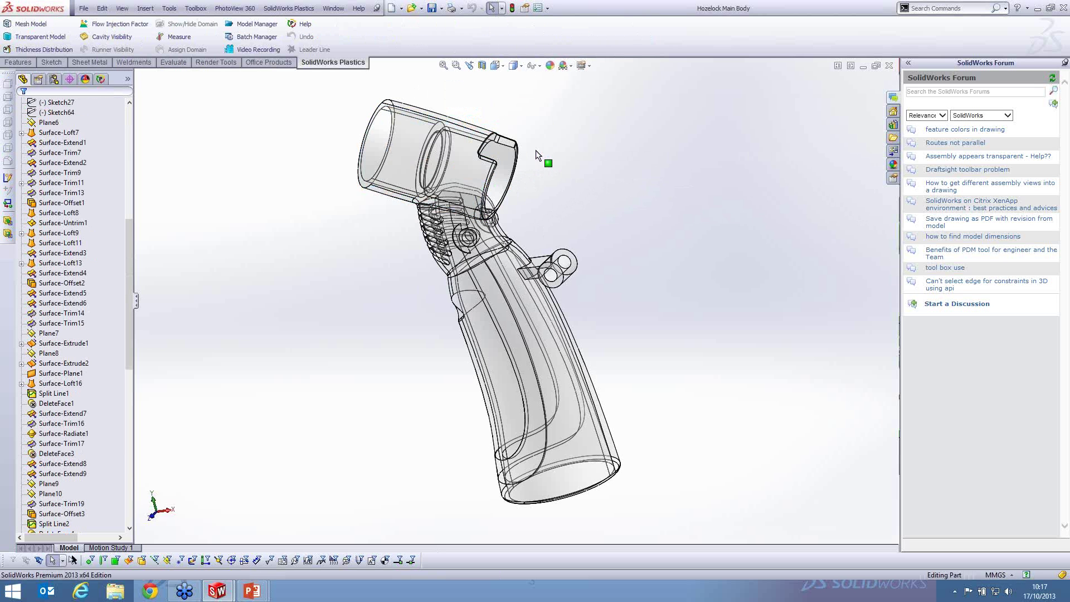
pyautogui.click(381, 147)
pyautogui.rightClick(422, 138)
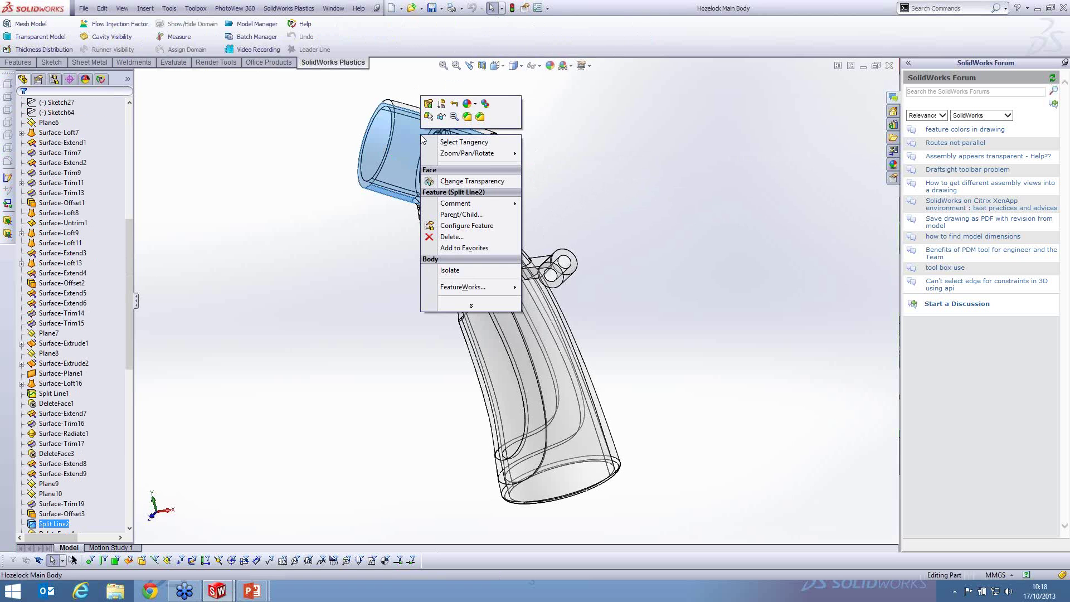
pyautogui.click(473, 104)
pyautogui.click(538, 160)
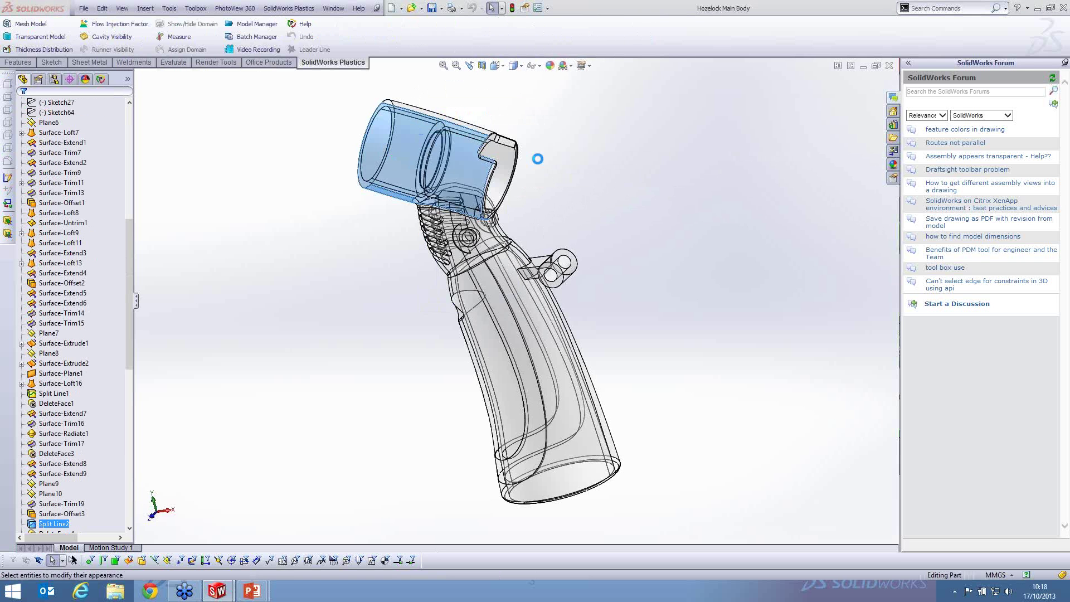
pyautogui.moveTo(433, 335); pyautogui.dragTo(492, 322, button='middle')
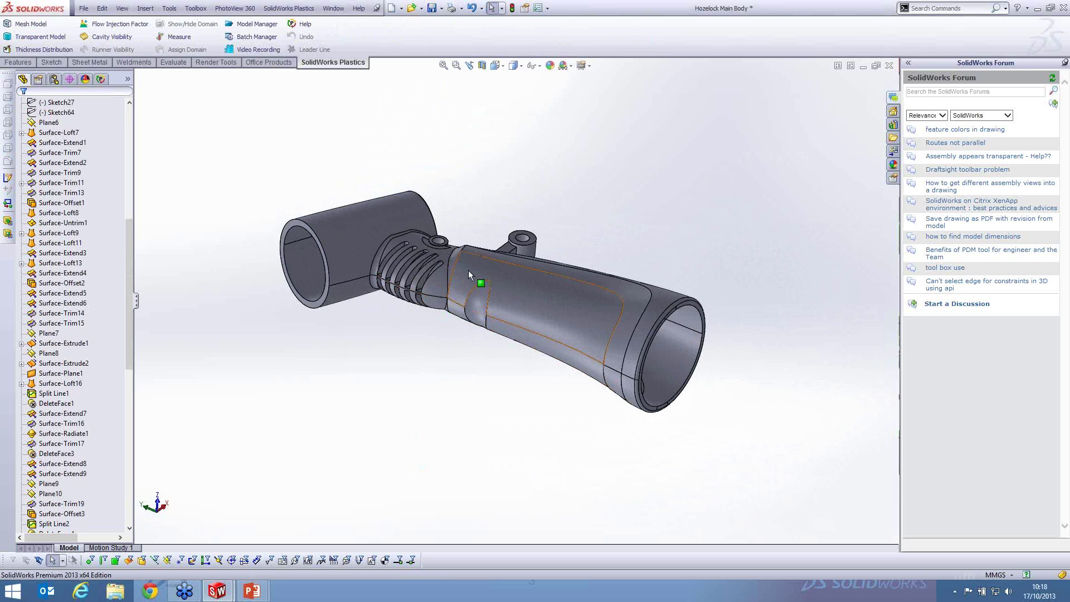
pyautogui.moveTo(560, 216); pyautogui.dragTo(492, 397, button='middle')
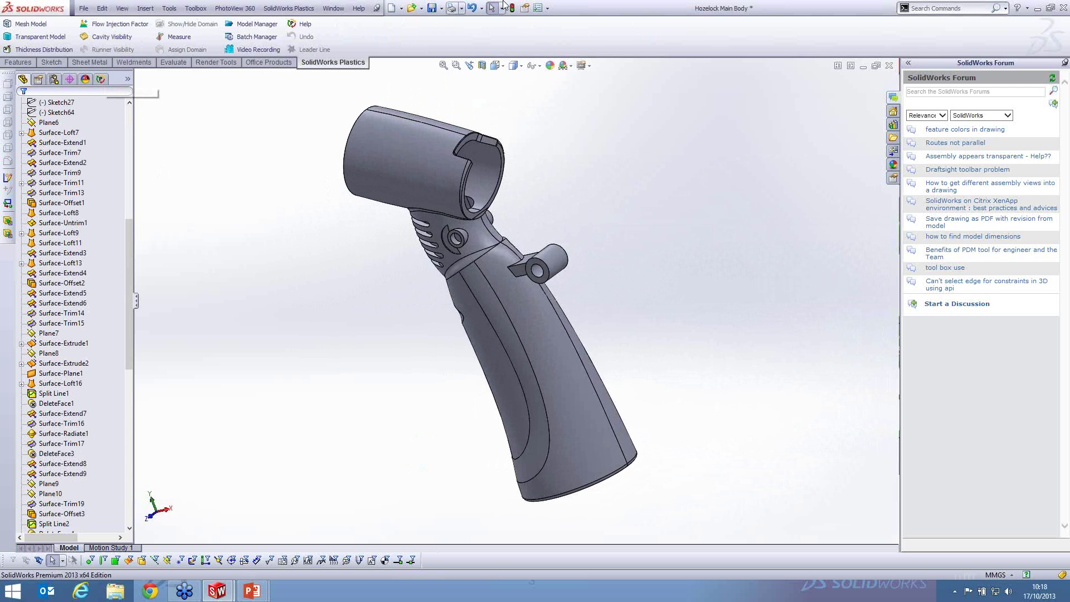
# Check in the Add-Ins list that SolidWorks Plastics is active and set to load at start-up, and accept the settings.
pyautogui.click(548, 8)
pyautogui.click(559, 43)
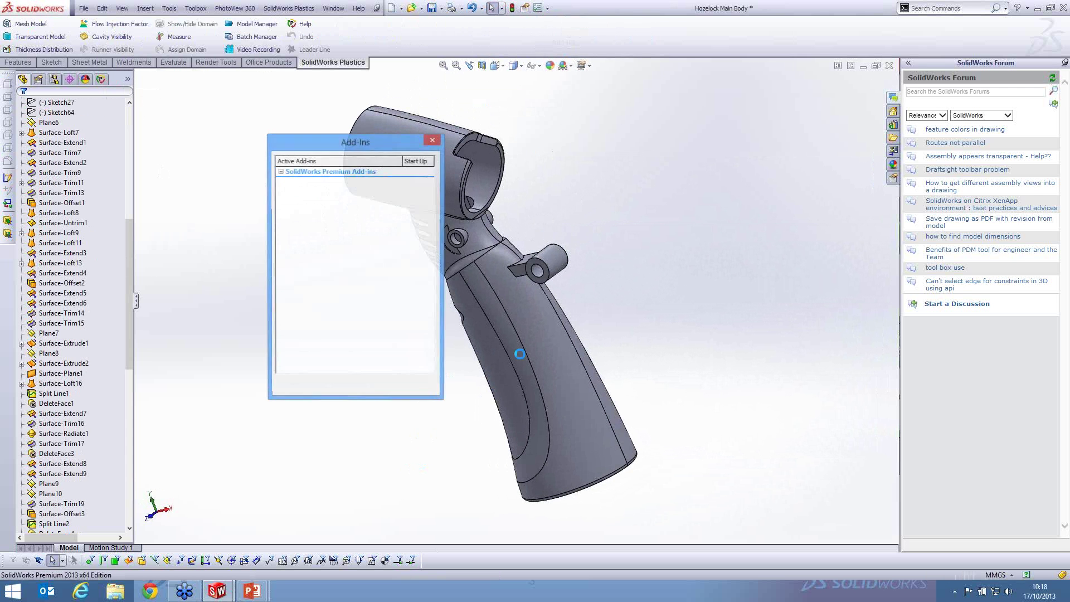
pyautogui.scroll(-1, 435, 332)
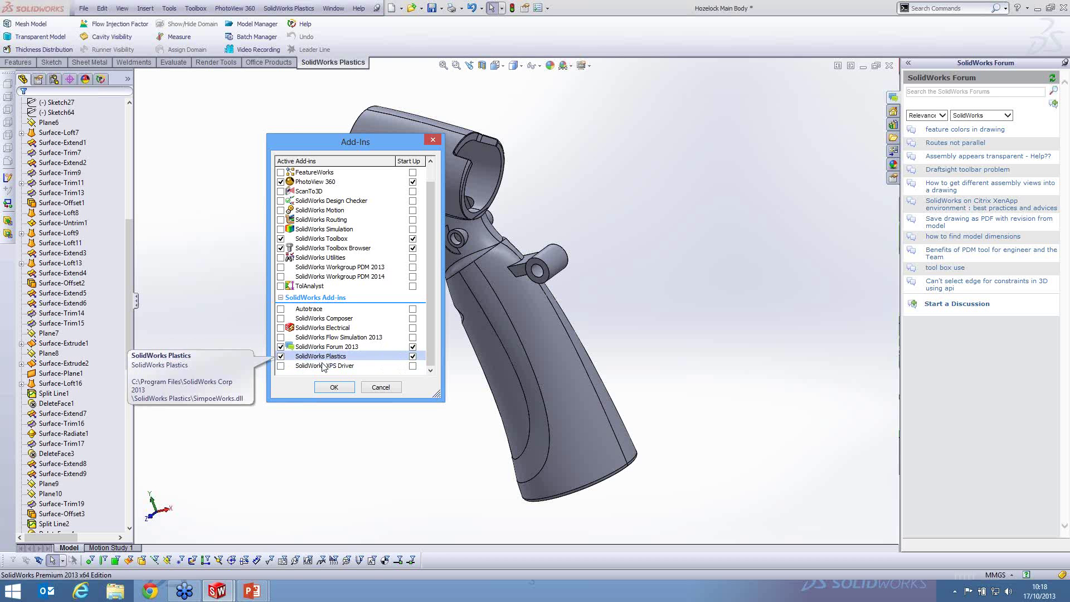
pyautogui.click(341, 388)
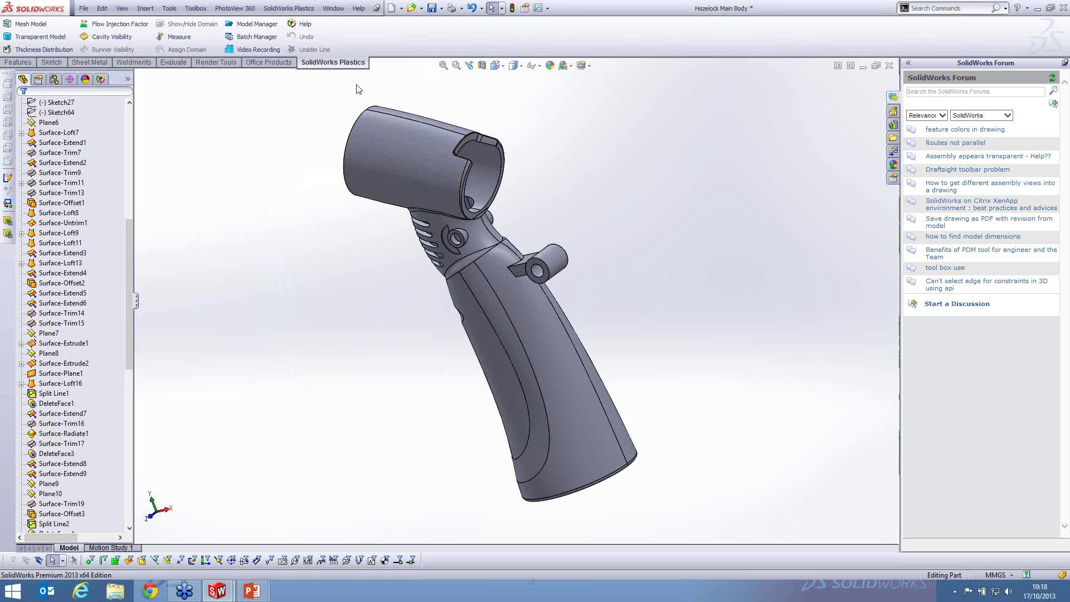
# Generate an automatic shell mesh for the Hozelock Main Body in SolidWorks Plastics.
pyautogui.click(100, 79)
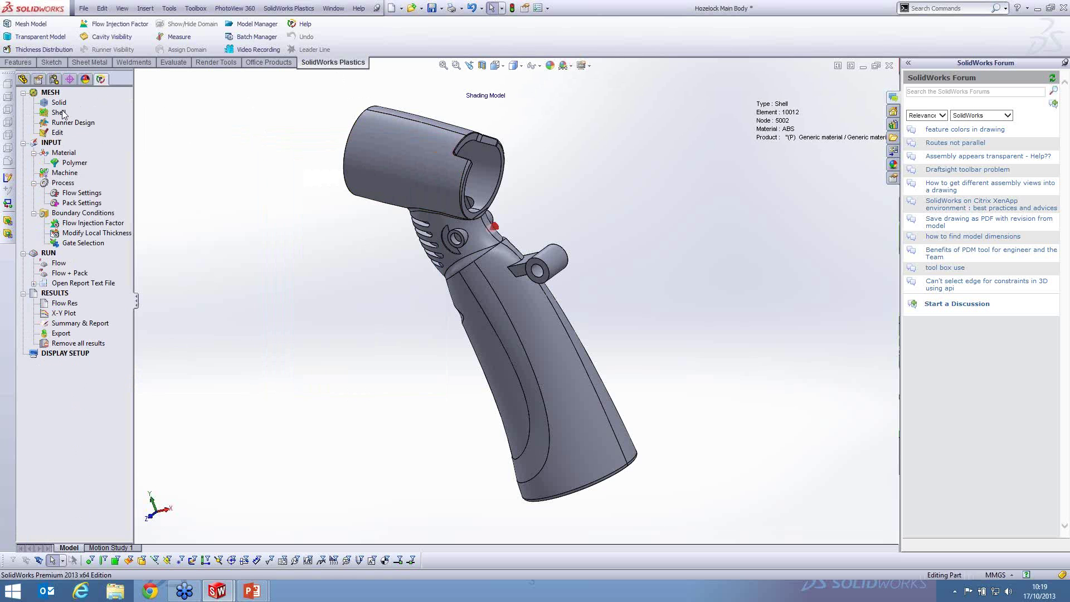
pyautogui.click(58, 113)
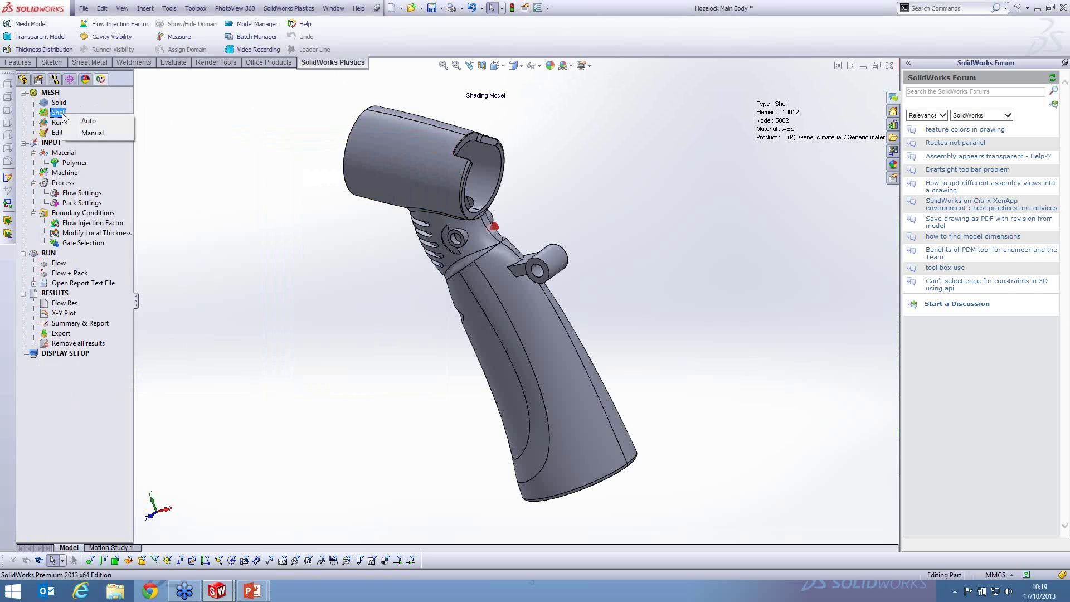
pyautogui.click(91, 121)
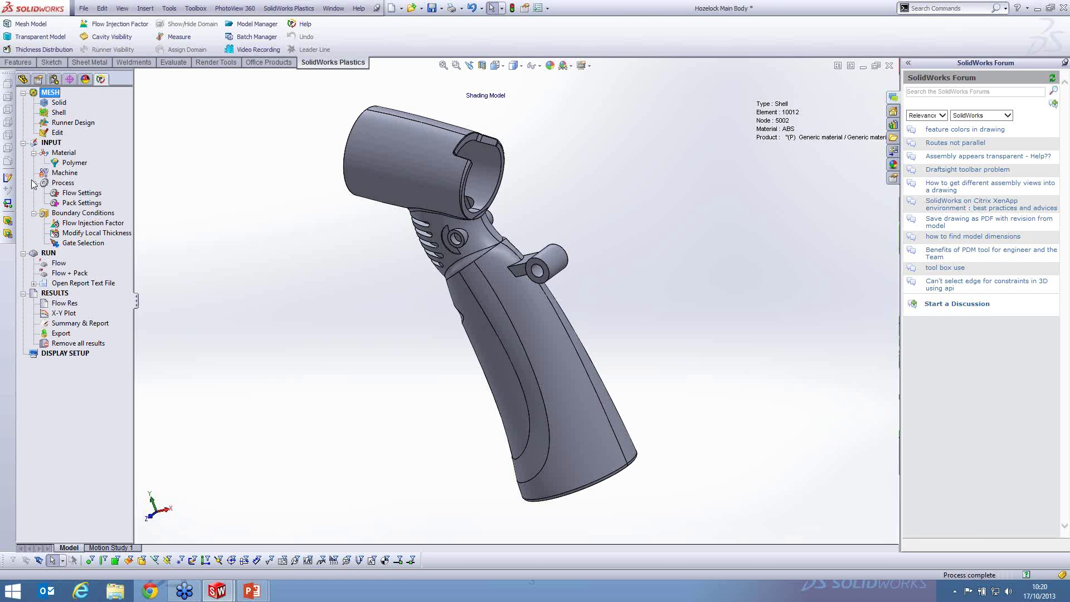
# Browse the ABS family in the polymer database and accept the generic ABS material for the part cavity.
pyautogui.rightClick(80, 162)
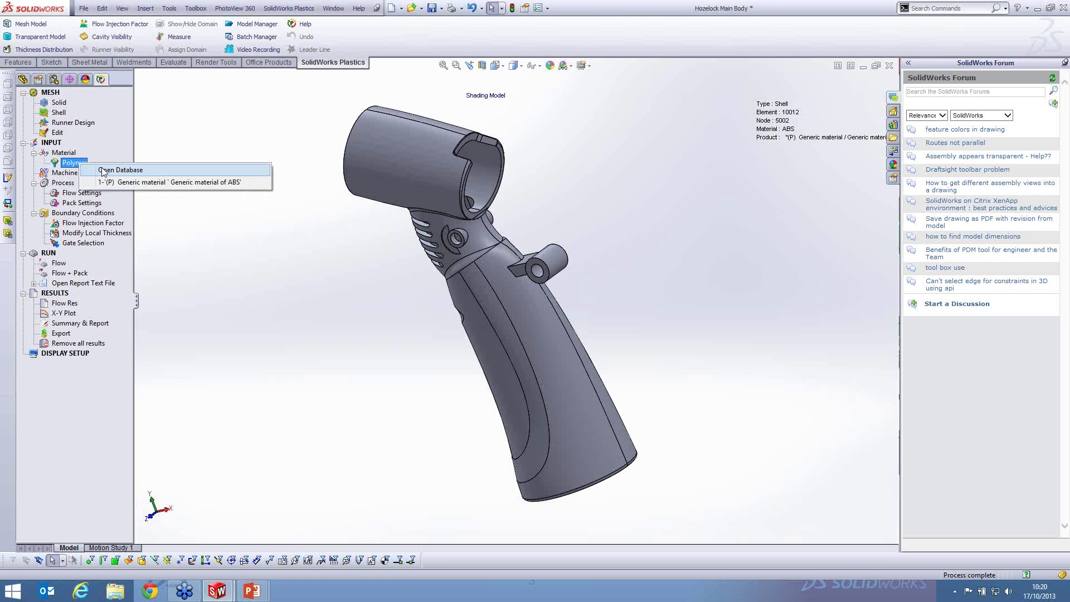
pyautogui.click(104, 171)
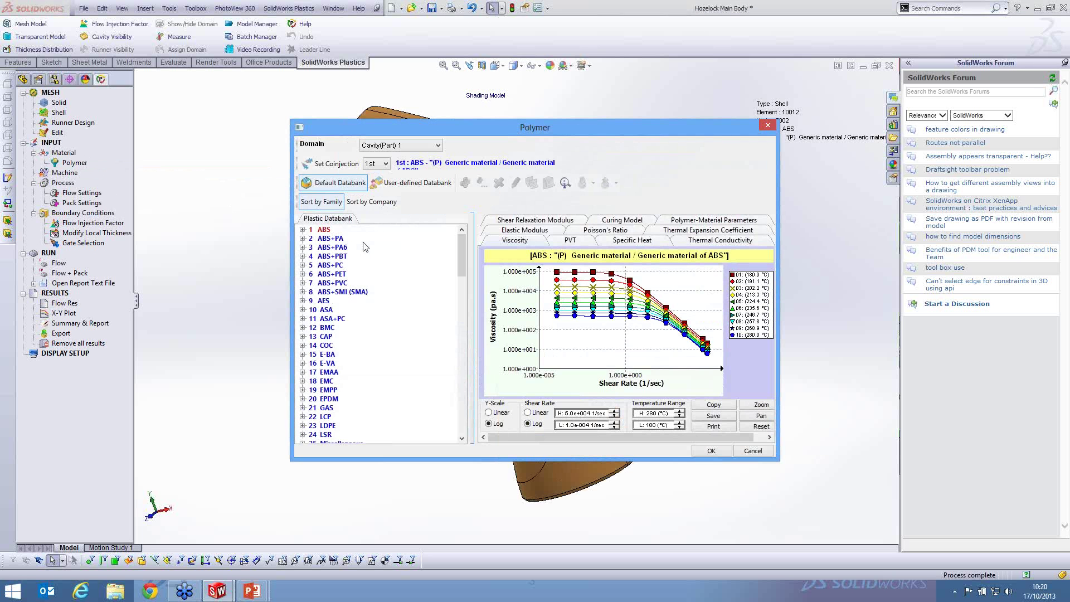
pyautogui.moveTo(500, 127); pyautogui.dragTo(529, 84)
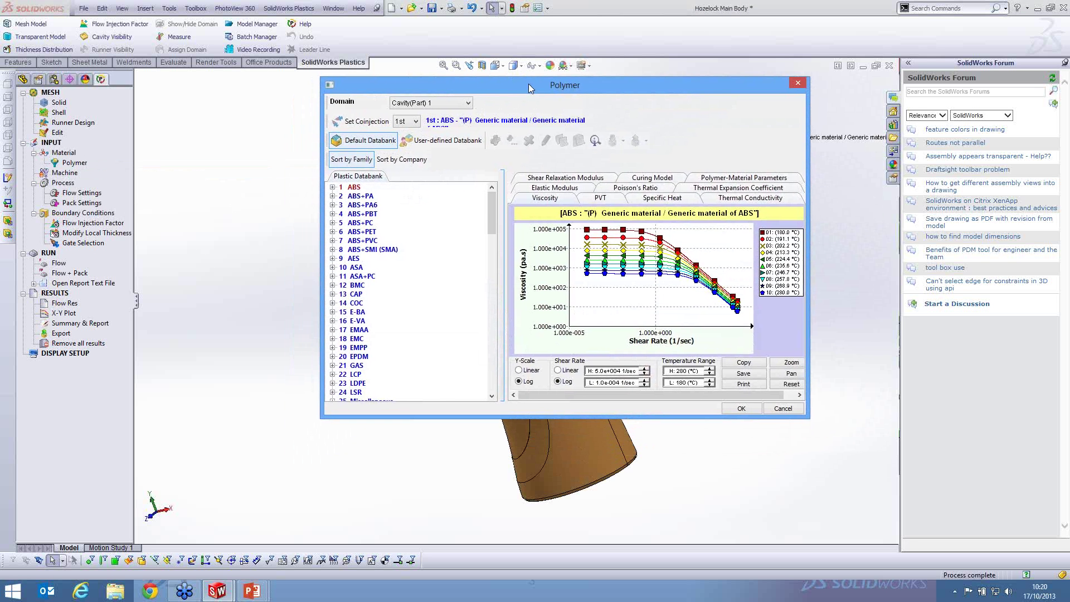
pyautogui.click(333, 187)
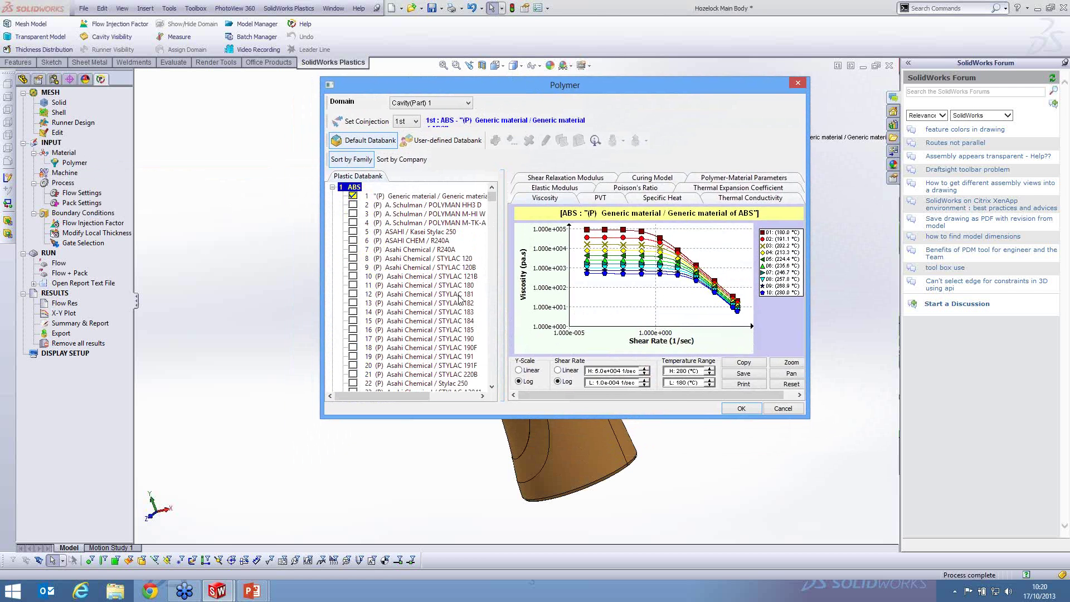
pyautogui.click(491, 386)
pyautogui.moveTo(492, 387); pyautogui.dragTo(492, 388)
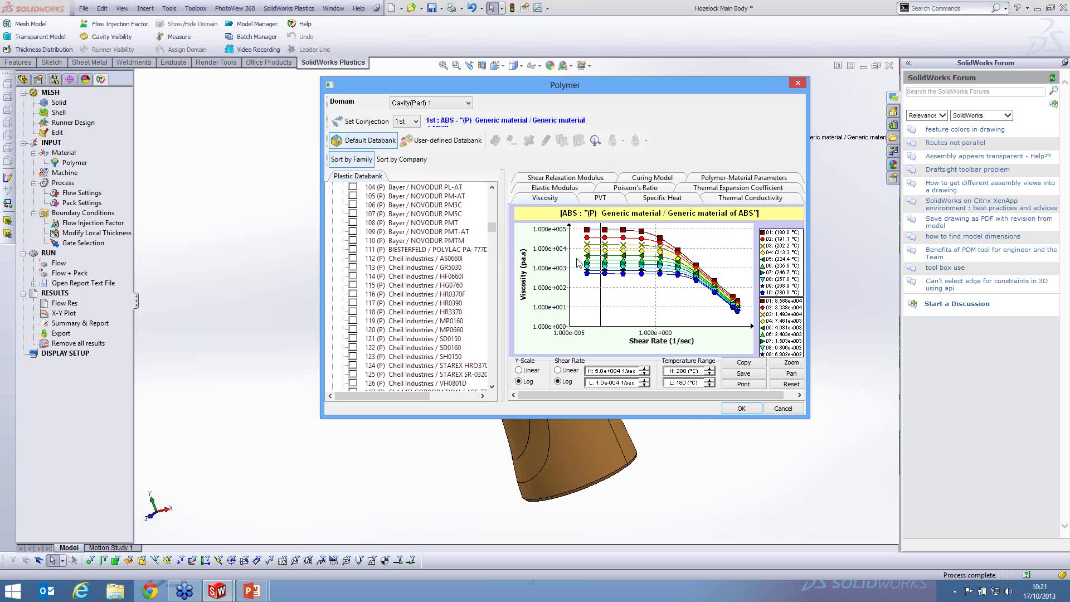
pyautogui.moveTo(491, 227); pyautogui.dragTo(492, 195)
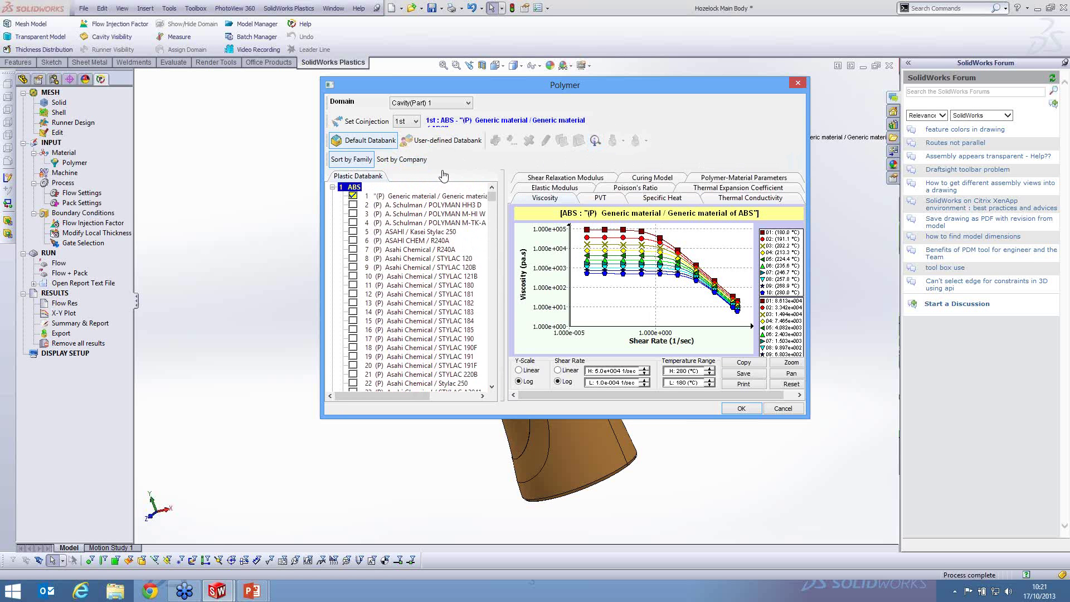
pyautogui.click(742, 408)
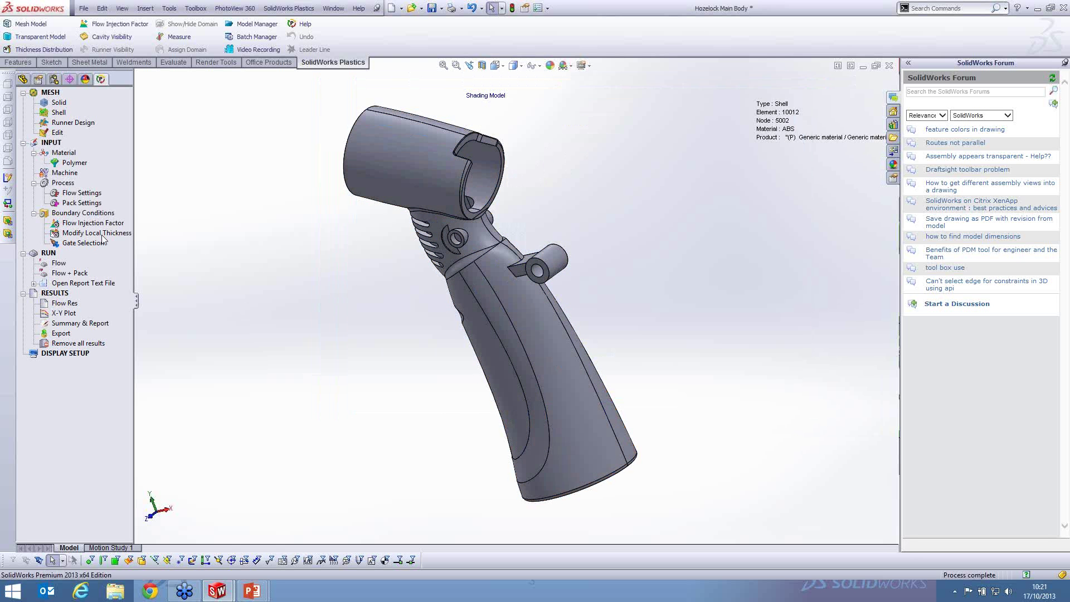
# Open the injection machine settings and browse the list of default machines.
pyautogui.rightClick(66, 175)
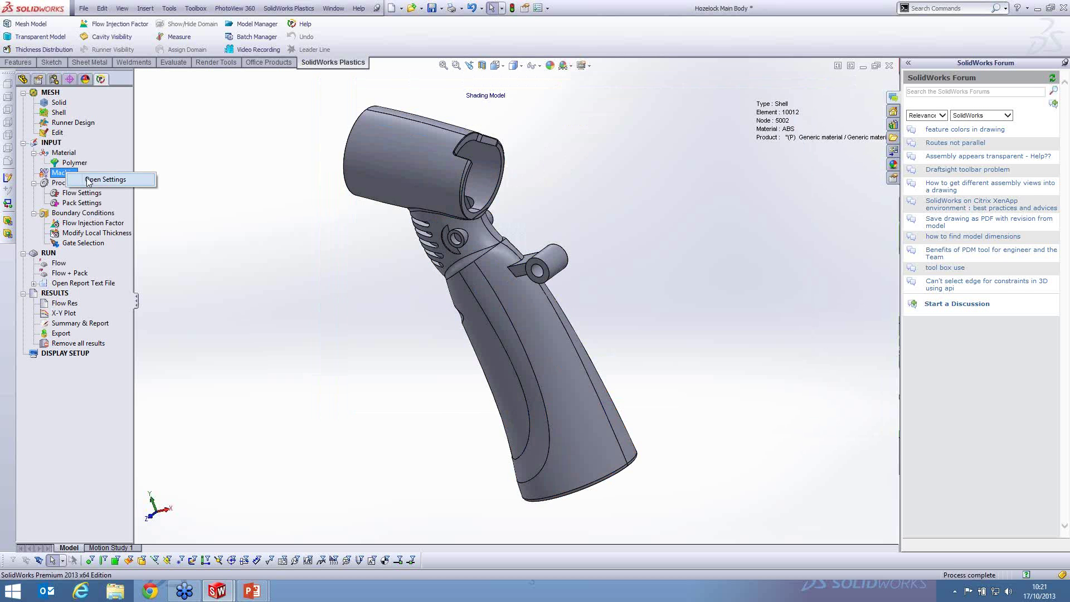
pyautogui.click(90, 179)
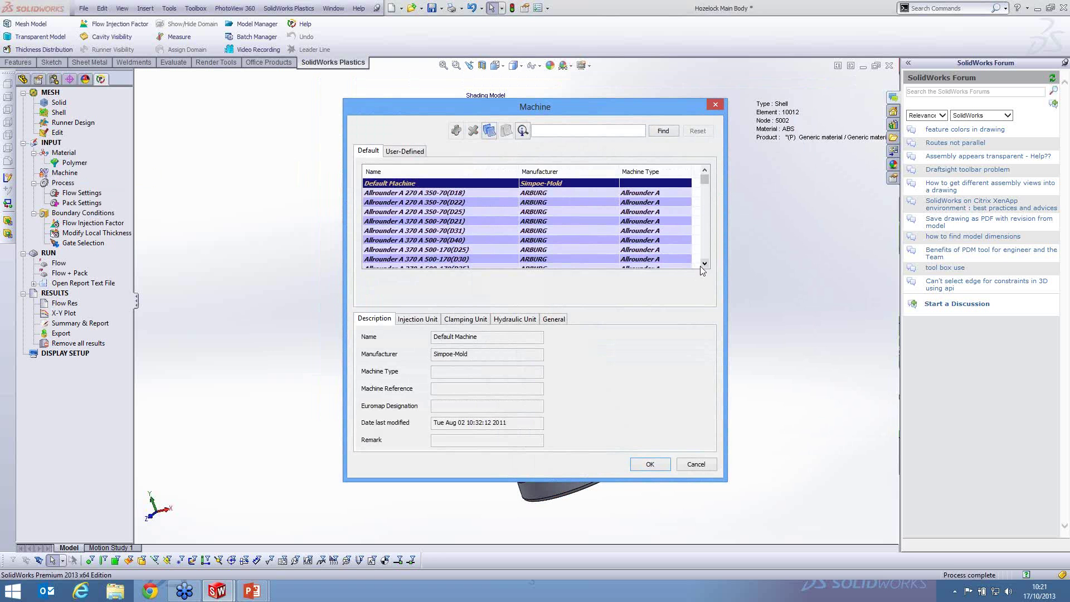
pyautogui.click(704, 263)
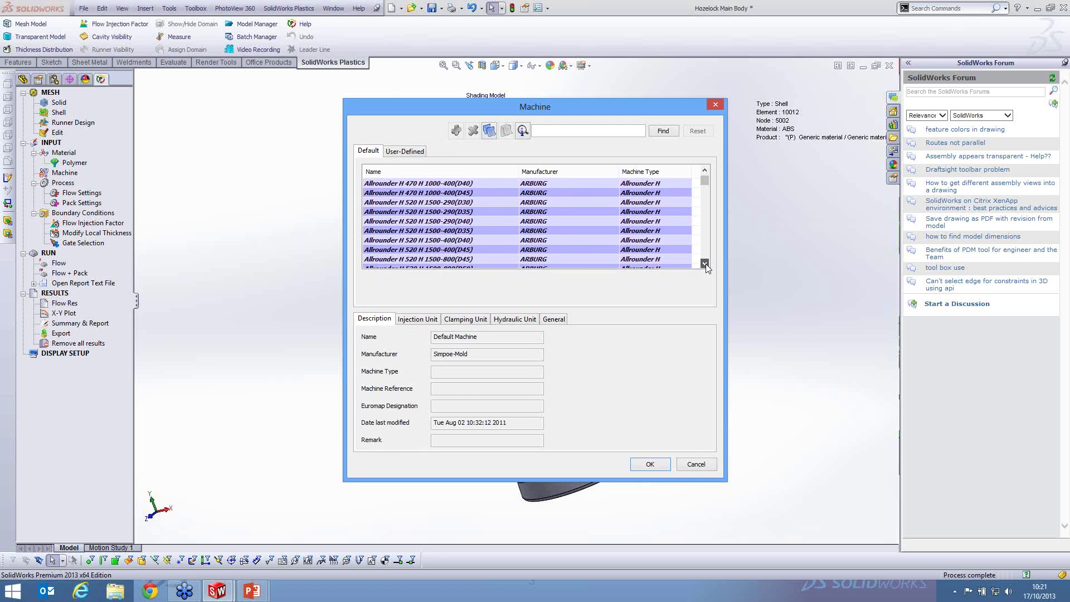
pyautogui.moveTo(704, 182)
pyautogui.mouseDown()
pyautogui.moveTo(706, 218)
pyautogui.moveTo(705, 170)
pyautogui.mouseUp()
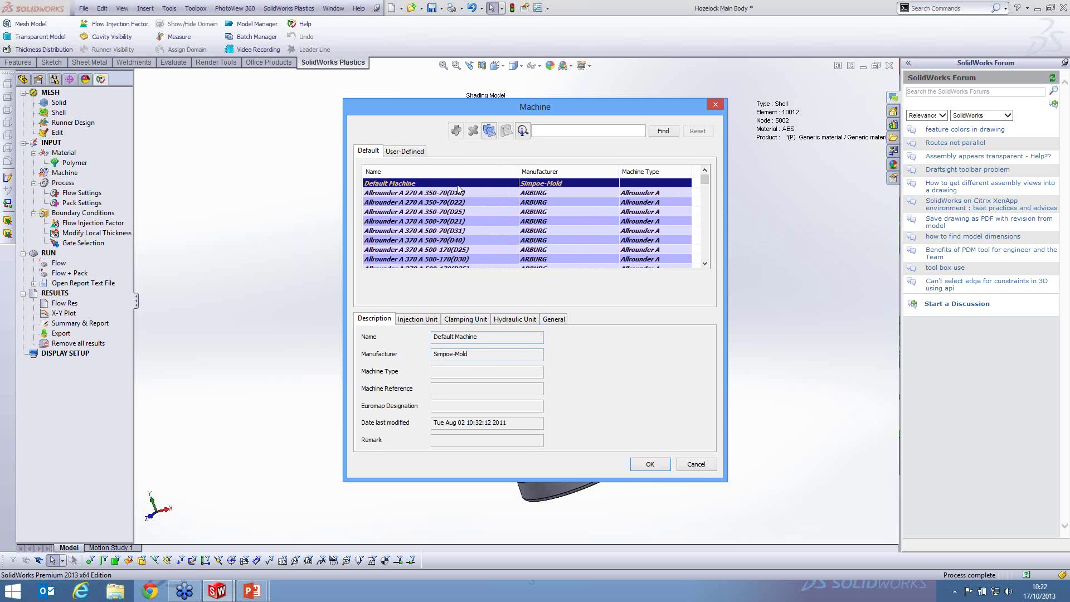
# Review the Default Machine's injection, clamping, hydraulic and general specifications, and accept it as the injection machine.
pyautogui.click(414, 322)
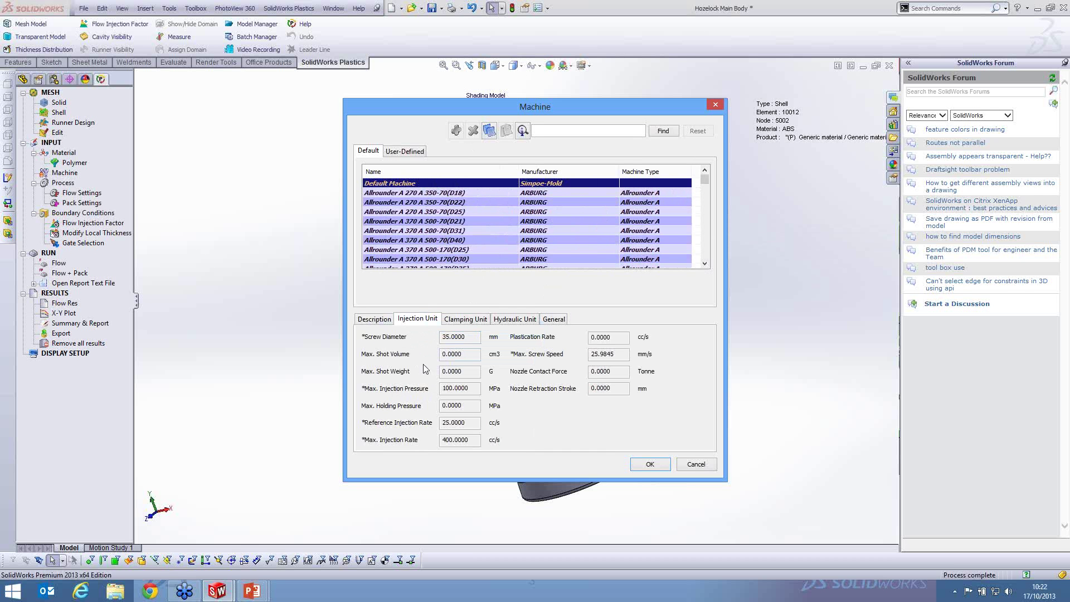
pyautogui.click(468, 319)
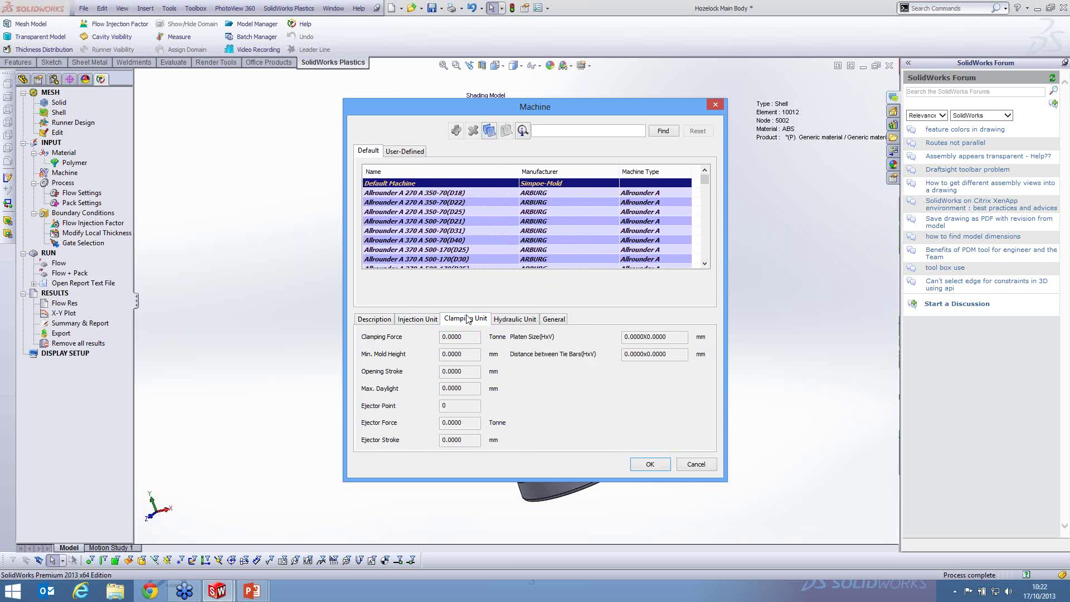
pyautogui.click(525, 320)
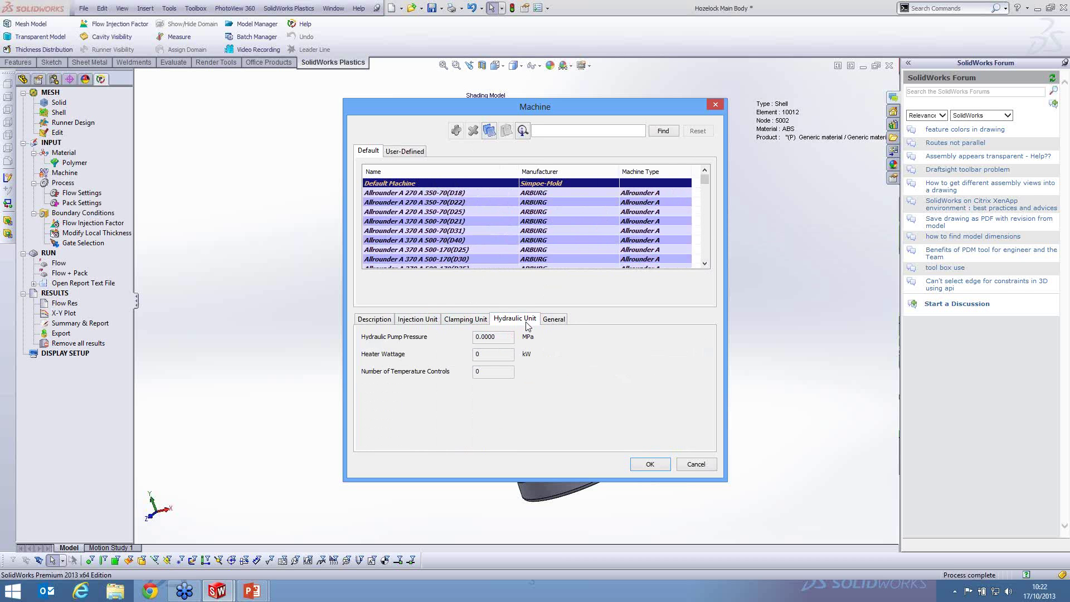
pyautogui.click(554, 320)
pyautogui.click(383, 320)
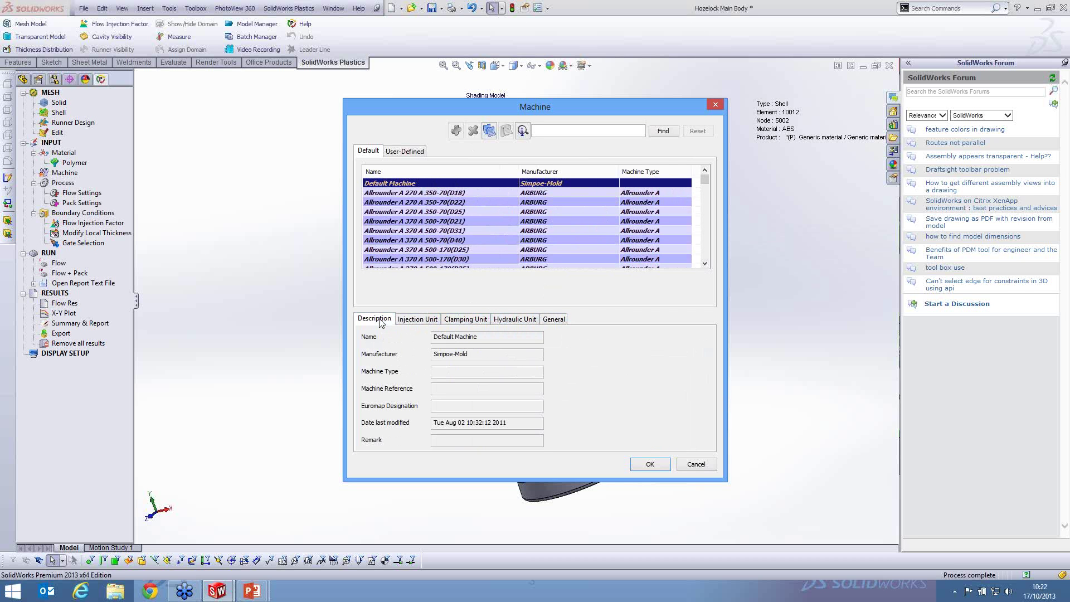
pyautogui.click(650, 464)
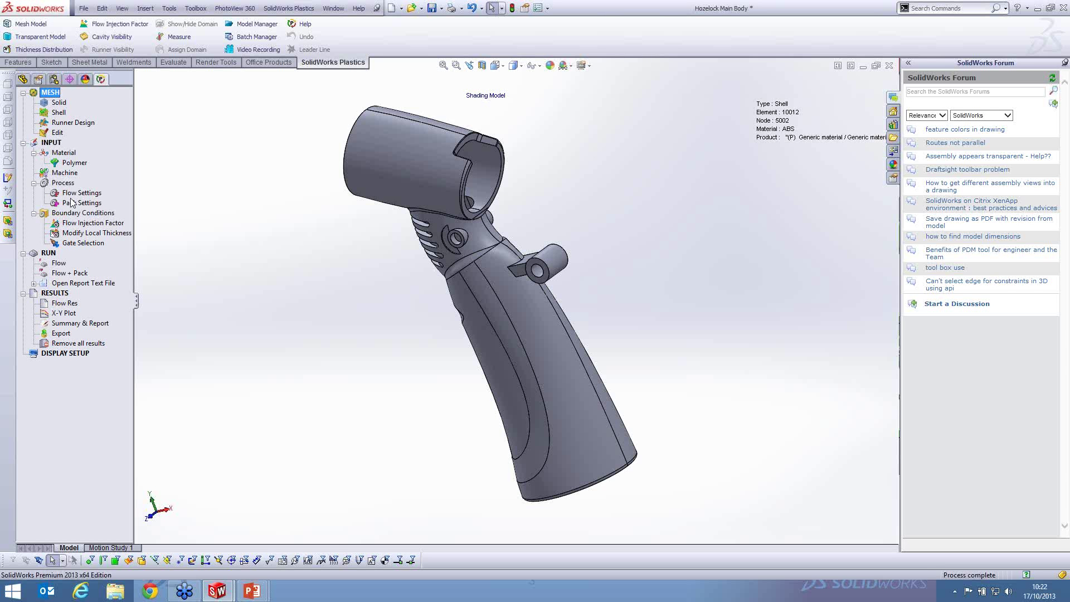
# Add a 3 mm diameter injection gate on the curved neck edge between the barrel and the handle, covering 0 to 100% volume ratio.
pyautogui.rightClick(81, 245)
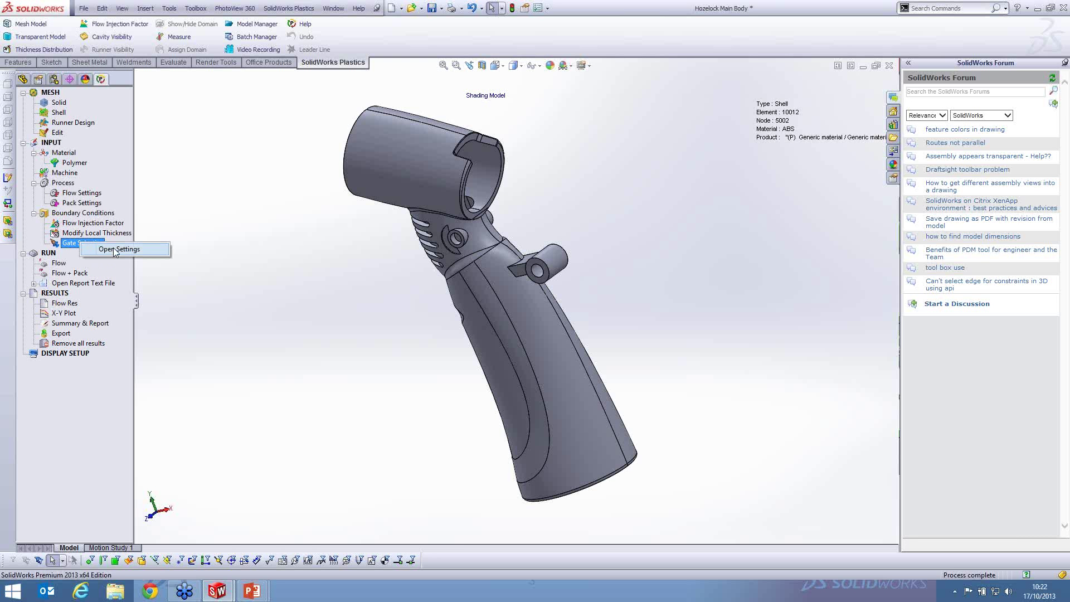
pyautogui.click(115, 250)
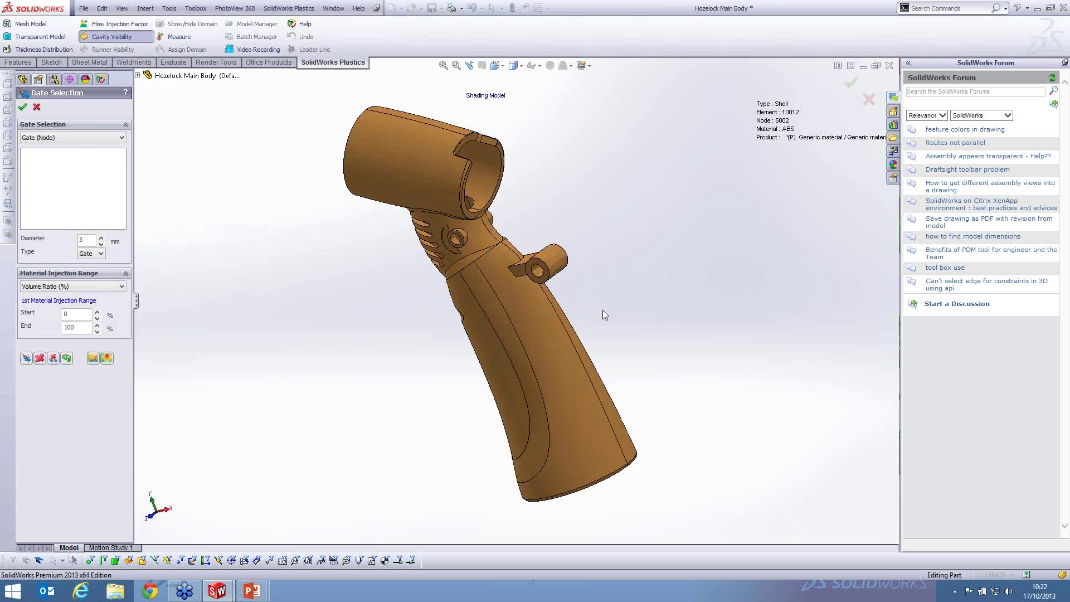
pyautogui.moveTo(603, 310); pyautogui.dragTo(623, 303, button='middle')
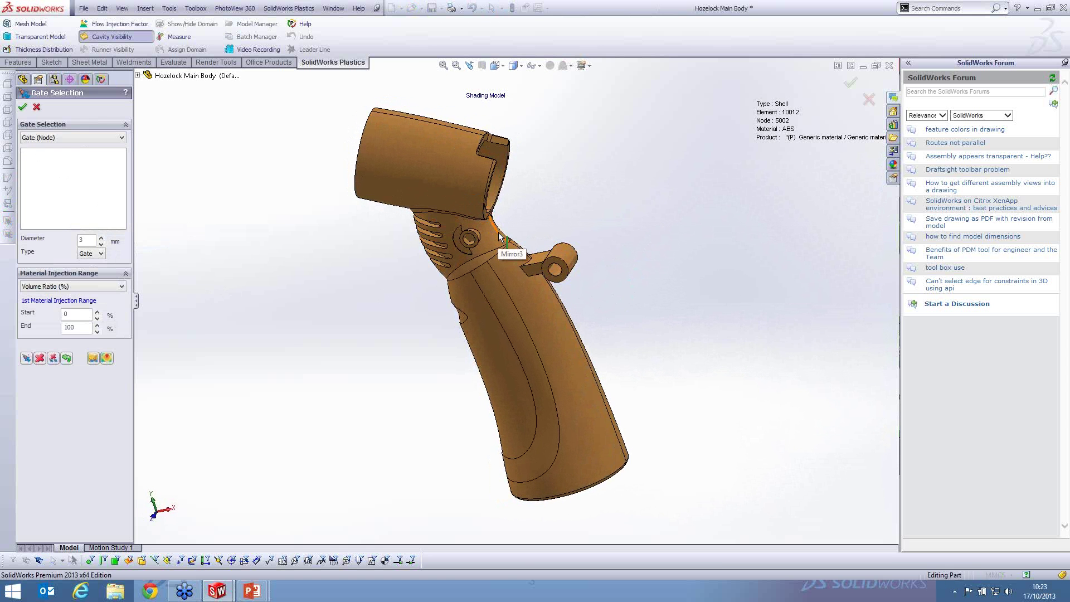
pyautogui.moveTo(499, 236); pyautogui.dragTo(496, 280, button='middle')
pyautogui.scroll(-4, 485, 222)
pyautogui.moveTo(484, 236); pyautogui.dragTo(569, 249, button='middle')
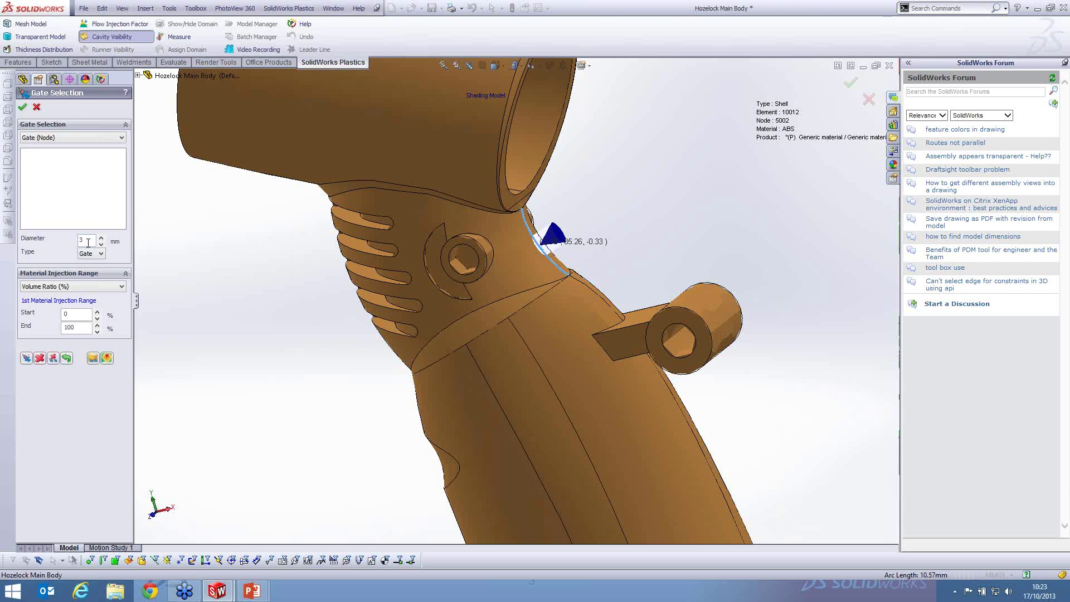
pyautogui.click(27, 357)
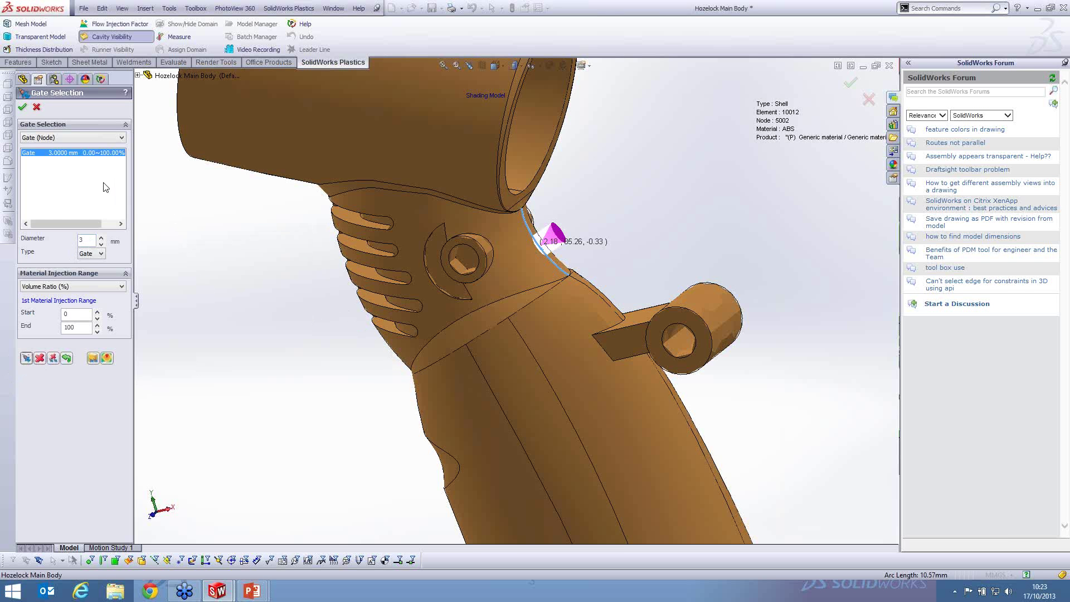
pyautogui.click(22, 108)
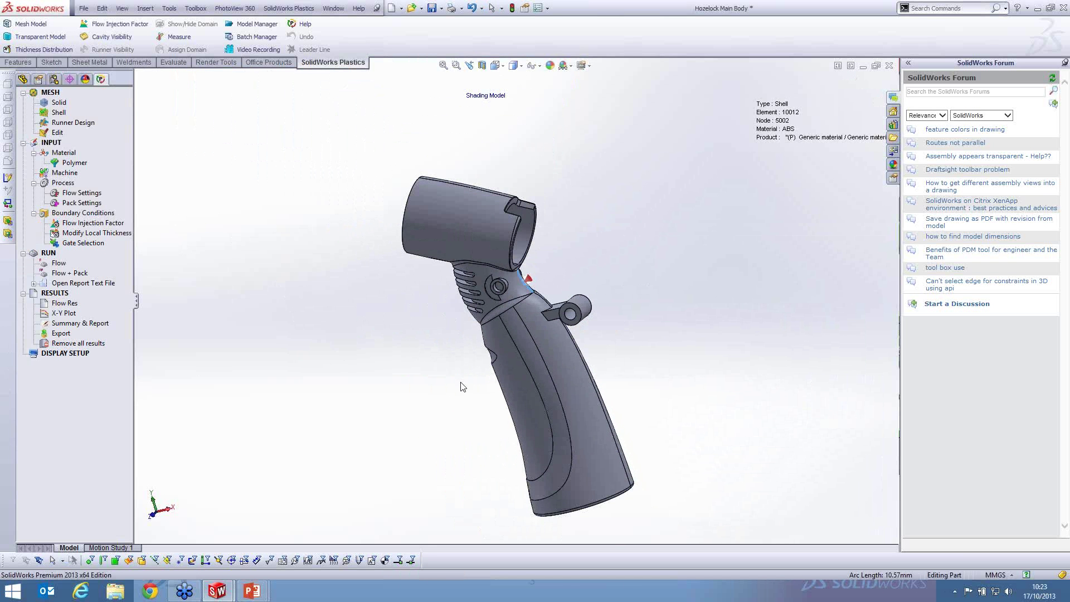
pyautogui.moveTo(446, 362); pyautogui.dragTo(442, 394, button='middle')
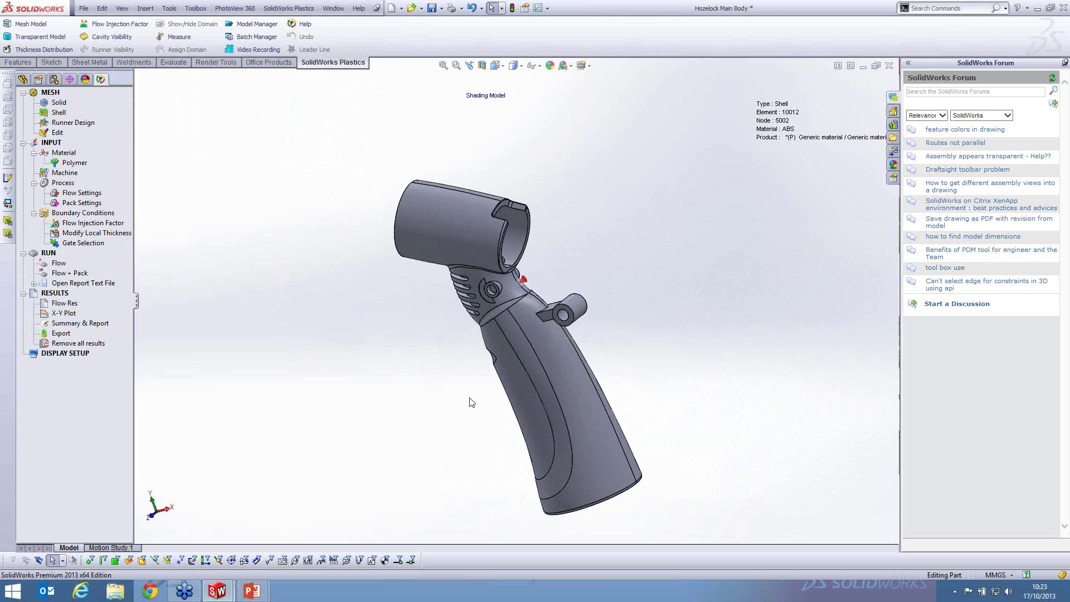
pyautogui.rightClick(59, 265)
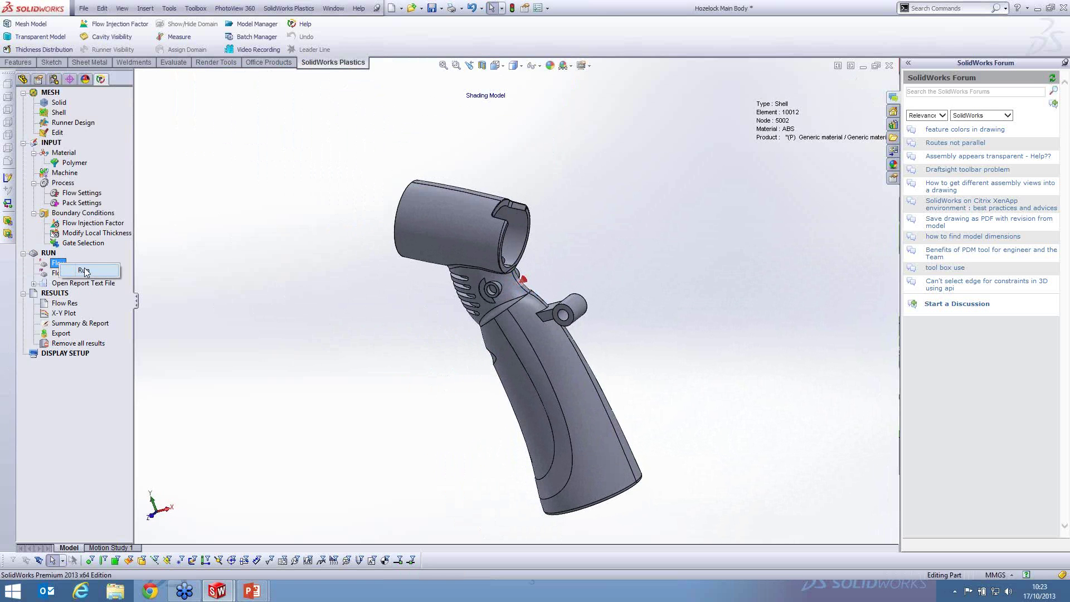
pyautogui.click(84, 270)
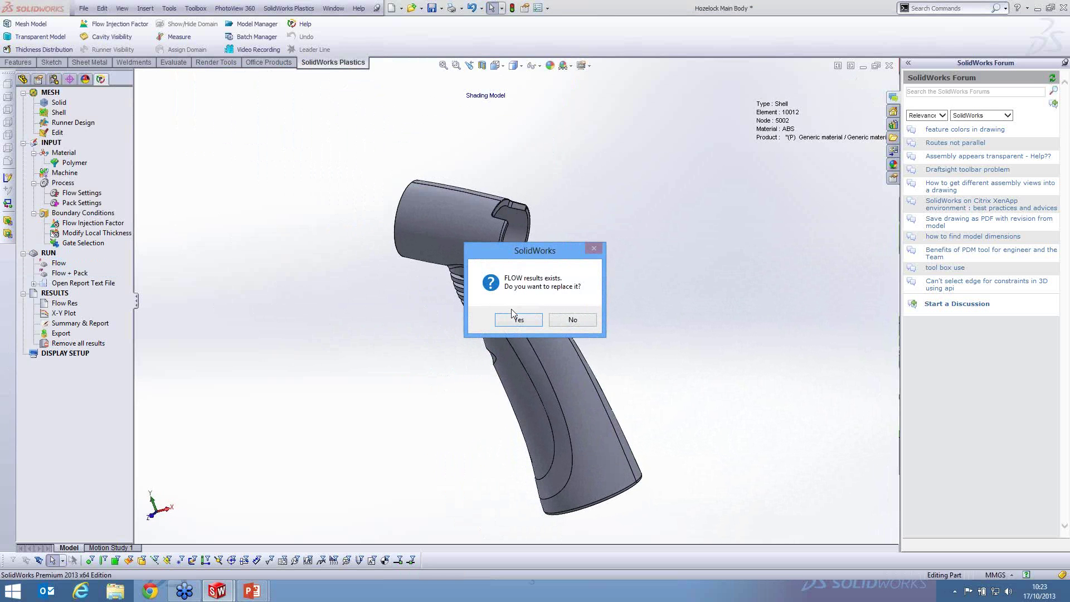
pyautogui.click(560, 320)
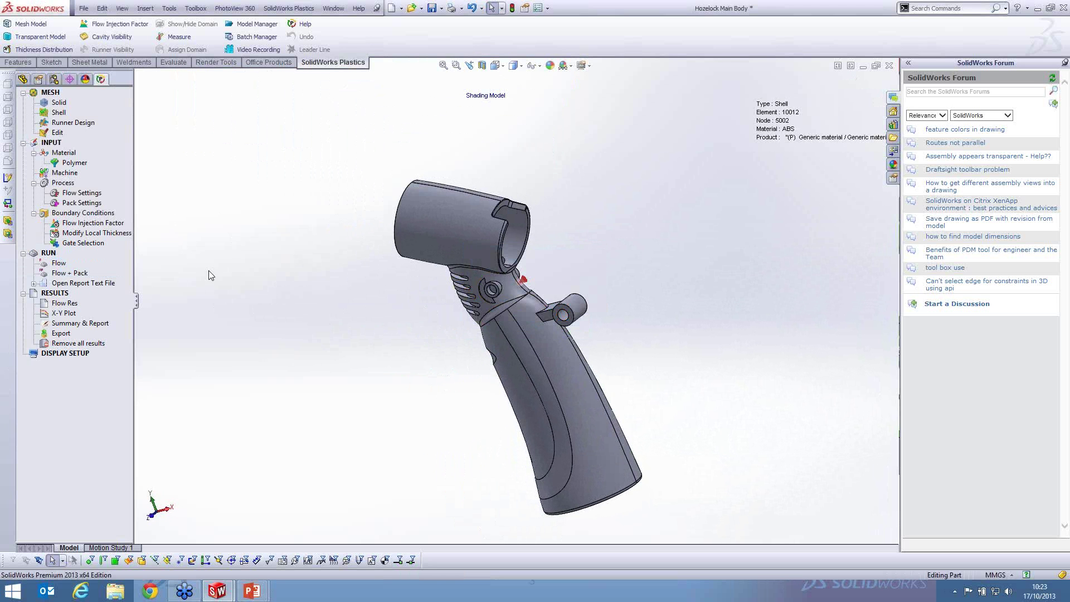
# Run the Flow analysis on the shell mesh, replacing the existing flow results, and move the Analysis Manager clear of the model.
pyautogui.rightClick(64, 264)
pyautogui.click(84, 271)
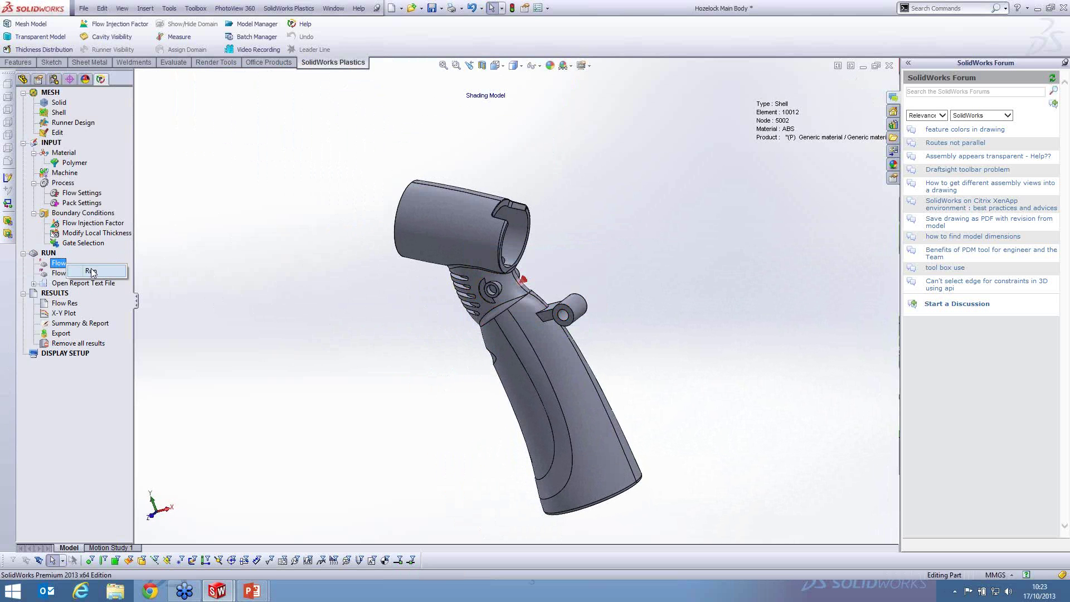
pyautogui.click(511, 315)
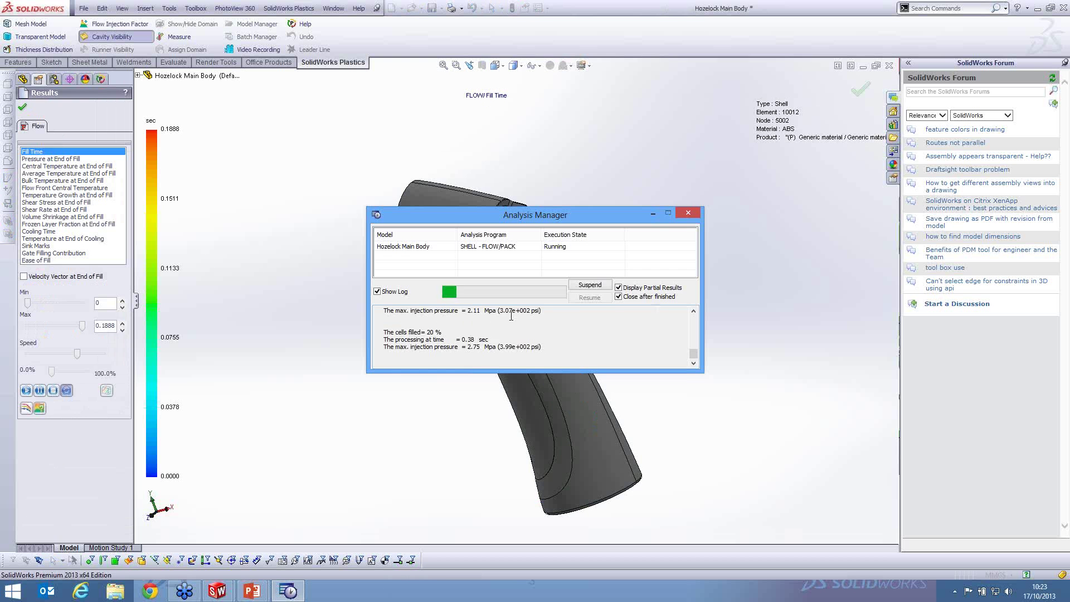
pyautogui.moveTo(564, 211); pyautogui.dragTo(709, 32)
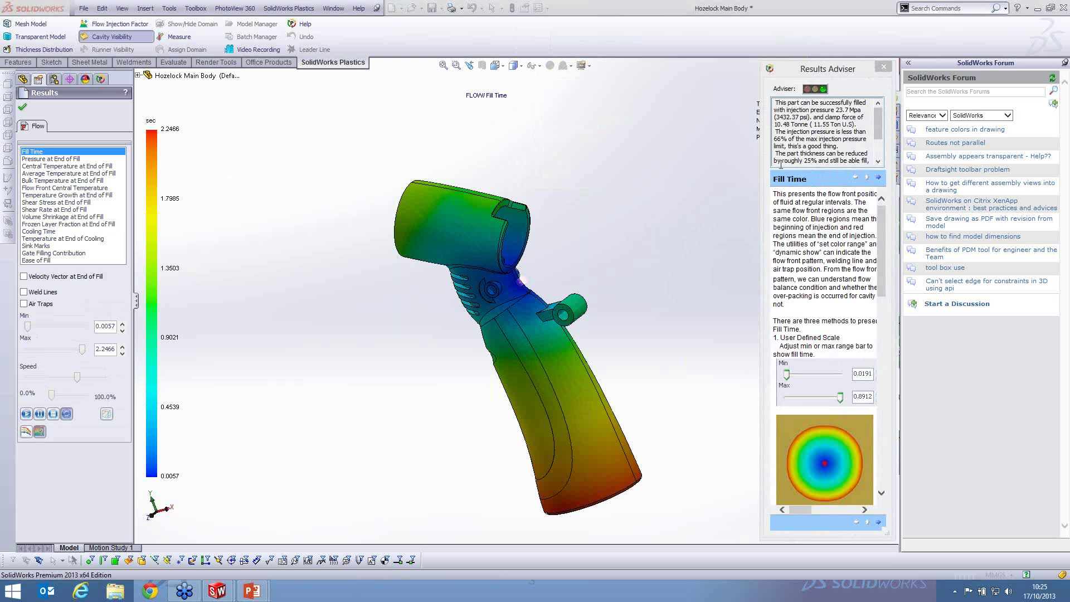
# Widen the Results Adviser and read its injection assessment alongside the Fill Time plot on the part.
pyautogui.moveTo(762, 178); pyautogui.dragTo(707, 179)
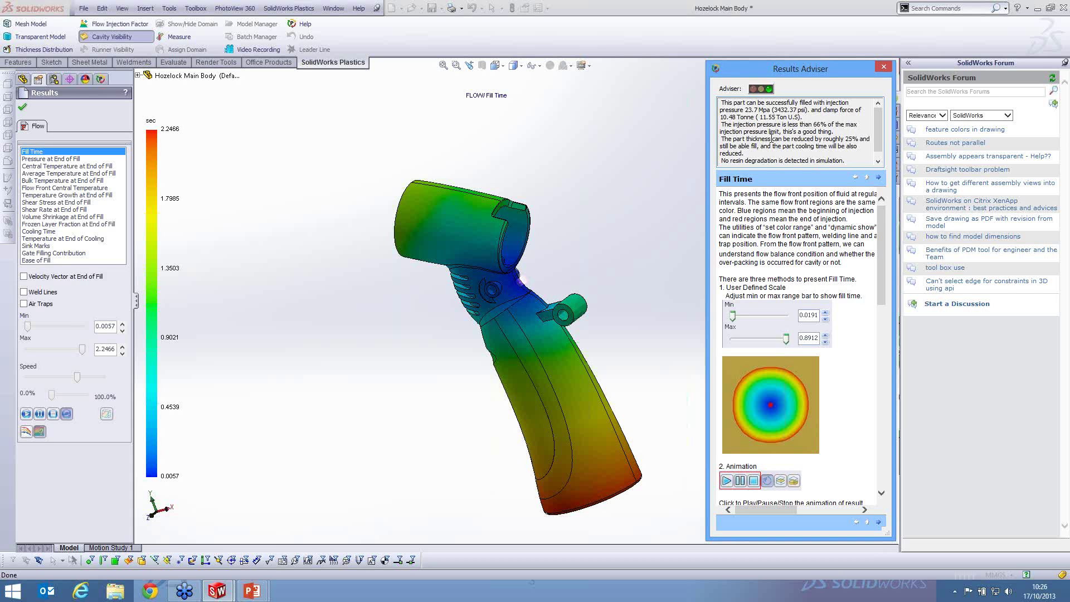
pyautogui.moveTo(878, 129); pyautogui.dragTo(879, 135)
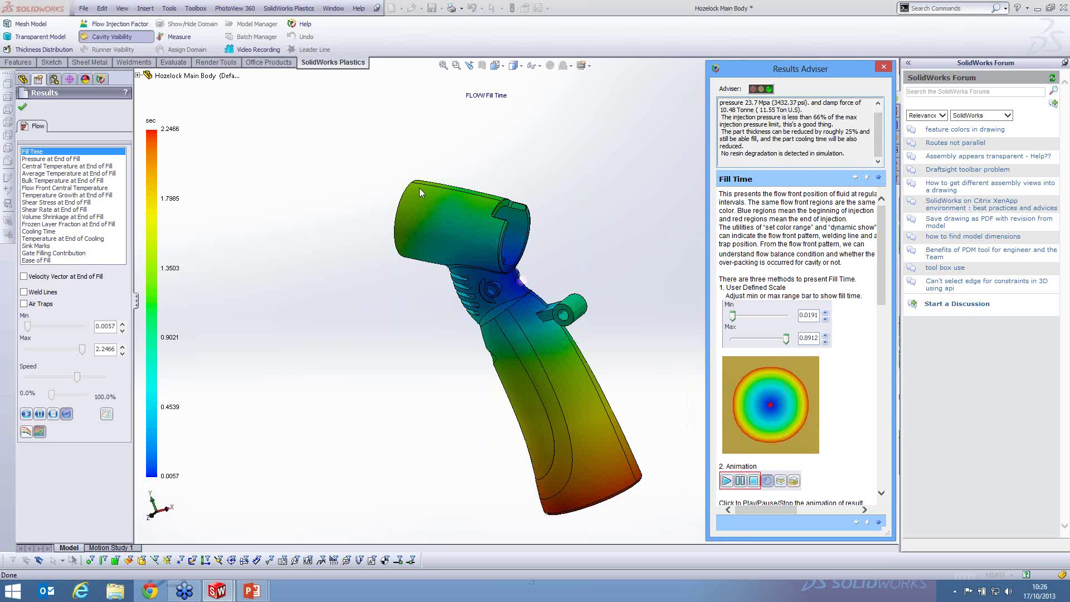
pyautogui.click(599, 359)
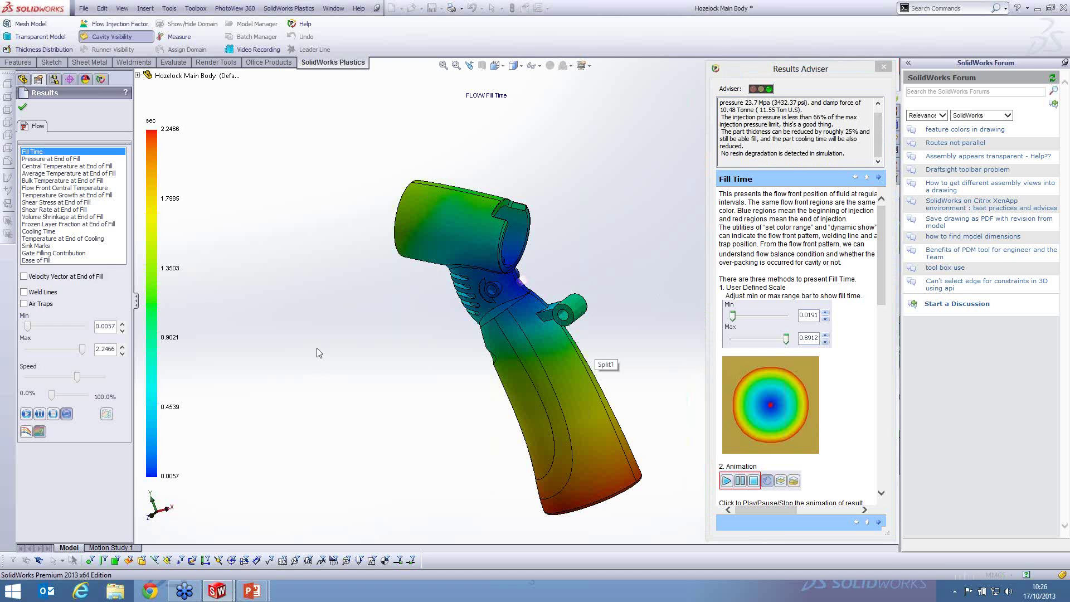
# Play the Fill Time animation, examine the flow front along the barrel, neck and handle, and stop the playback.
pyautogui.click(29, 416)
pyautogui.moveTo(377, 385); pyautogui.dragTo(453, 195, button='middle')
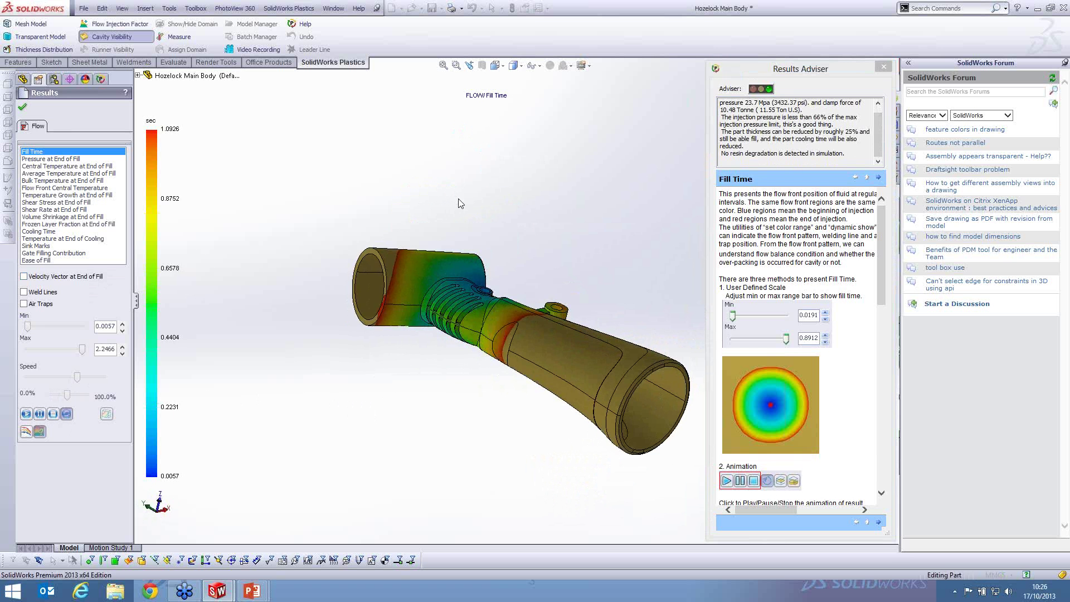
pyautogui.moveTo(528, 197); pyautogui.dragTo(534, 406, button='middle')
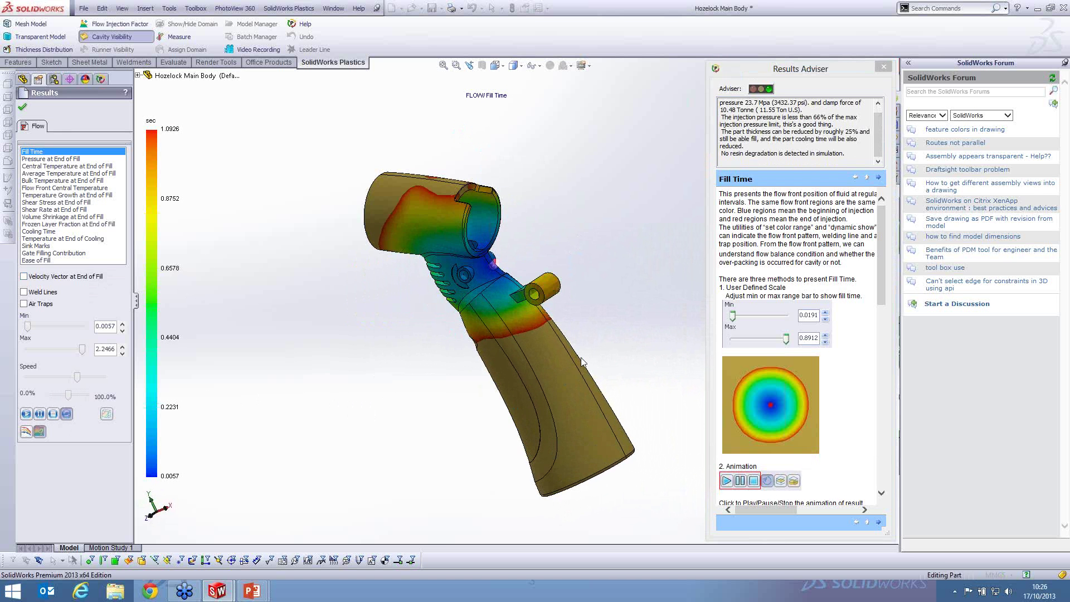
pyautogui.scroll(-3, 458, 182)
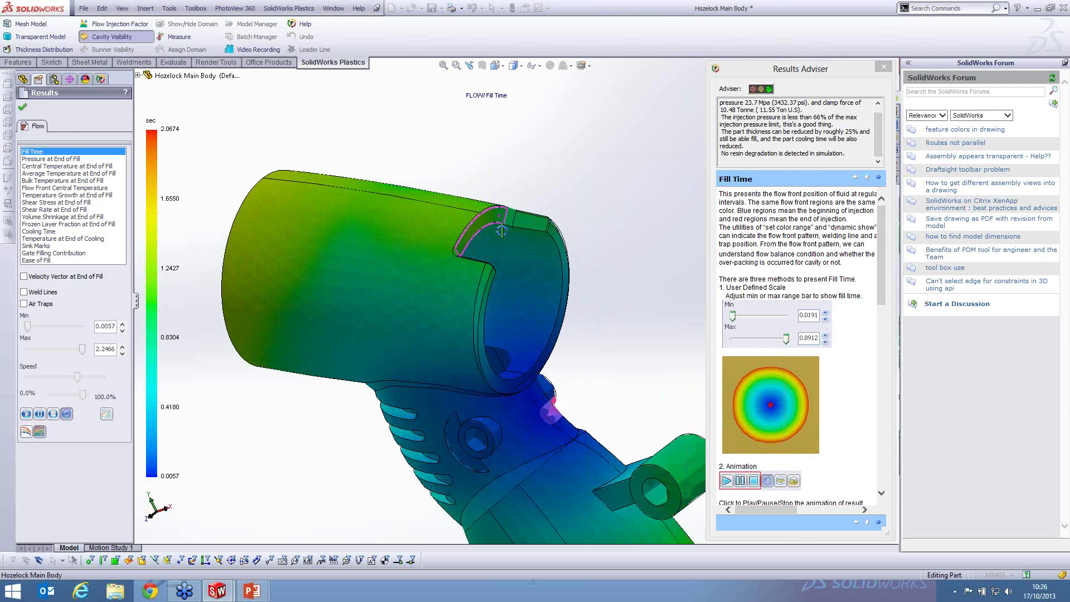
pyautogui.scroll(-2, 504, 219)
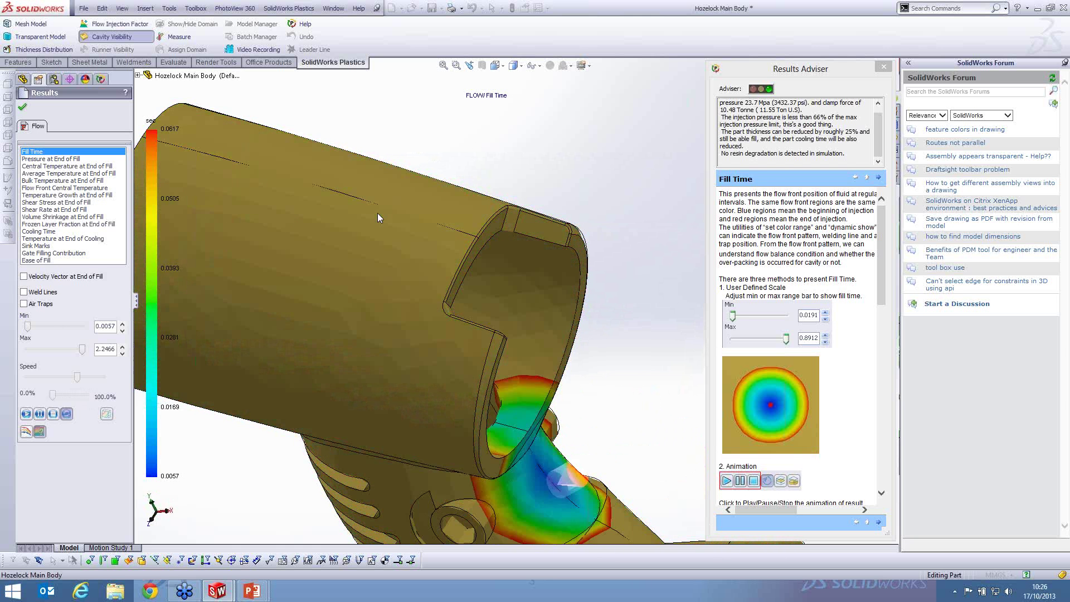
pyautogui.scroll(3, 408, 250)
pyautogui.moveTo(466, 269); pyautogui.dragTo(469, 249, button='middle')
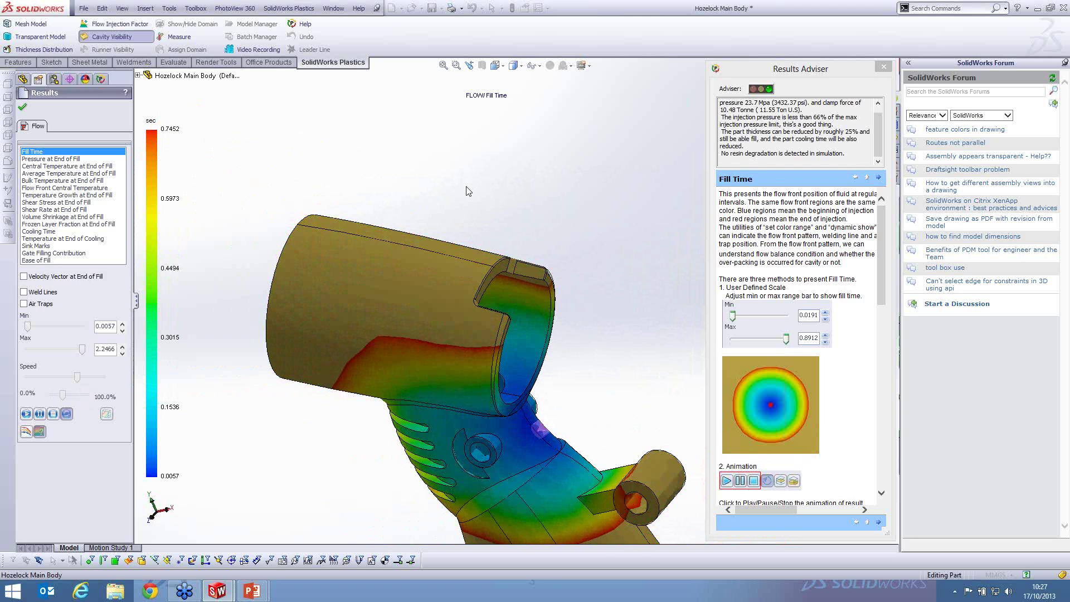
pyautogui.click(53, 414)
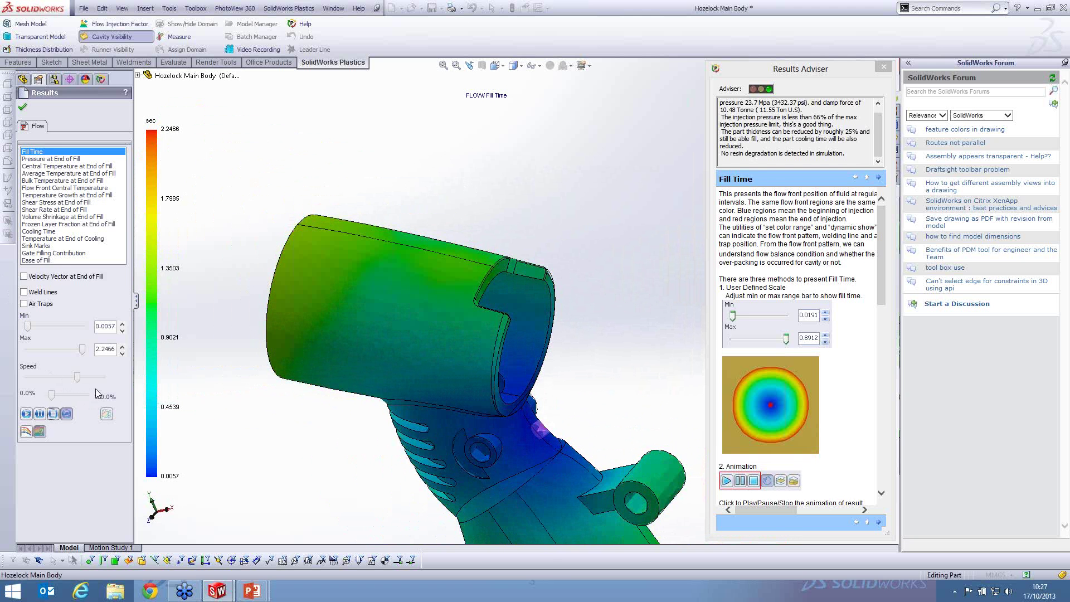
# Display the weld lines on the transparent model and examine those around the barrel and its internal ring.
pyautogui.click(42, 295)
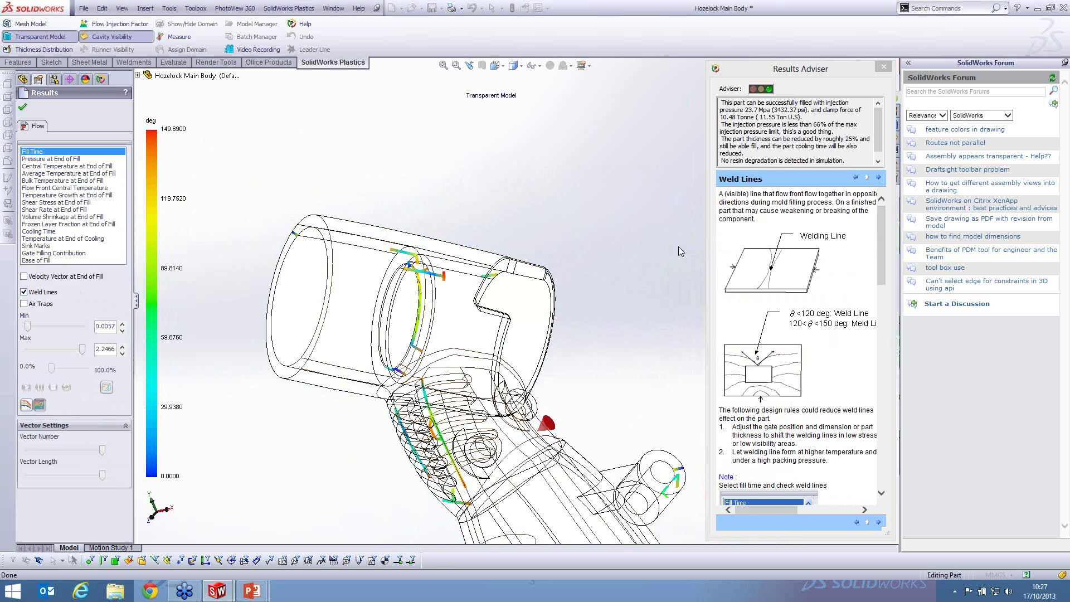
pyautogui.scroll(-3, 462, 283)
pyautogui.moveTo(456, 277); pyautogui.dragTo(406, 293, button='middle')
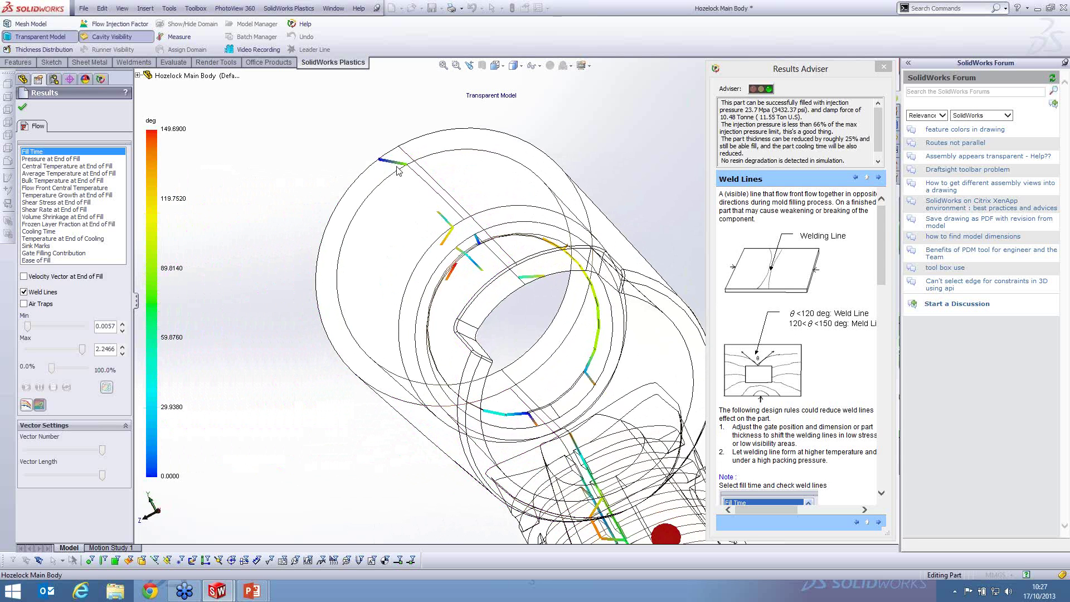
pyautogui.scroll(2, 471, 287)
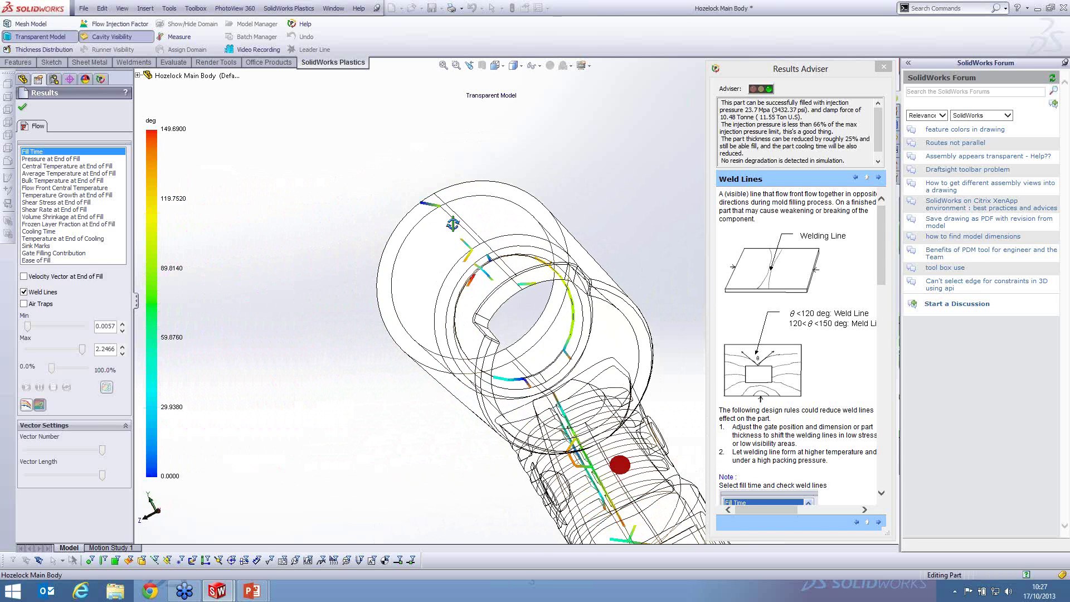
pyautogui.moveTo(452, 224); pyautogui.dragTo(492, 182, button='middle')
pyautogui.scroll(-3, 532, 286)
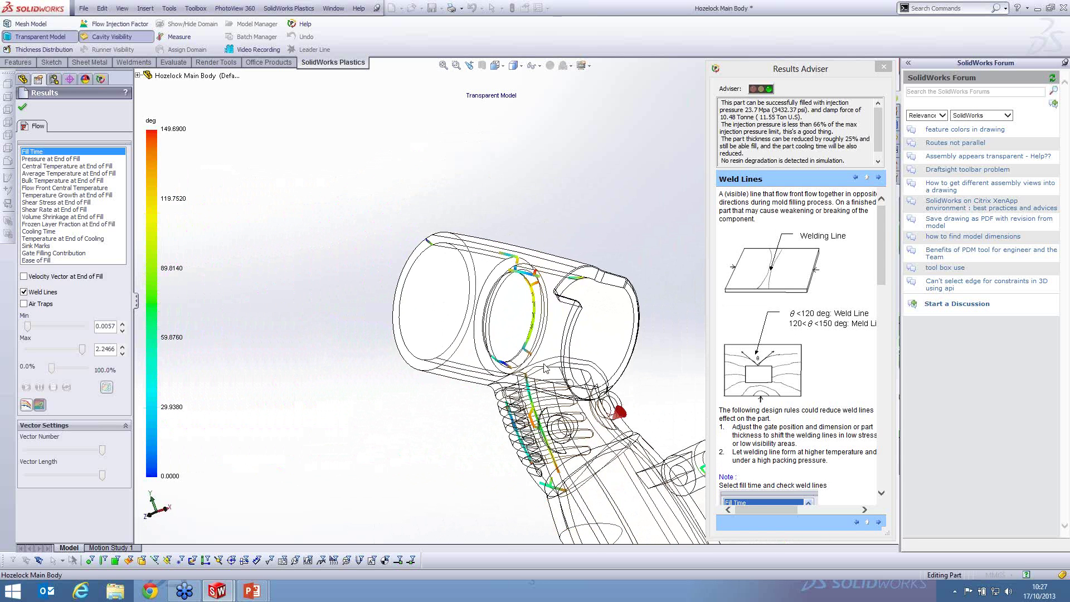
pyautogui.moveTo(532, 282)
pyautogui.mouseDown(button='middle')
pyautogui.moveTo(559, 268)
pyautogui.moveTo(537, 284)
pyautogui.moveTo(516, 273)
pyautogui.mouseUp(button='middle')
pyautogui.scroll(8, 518, 322)
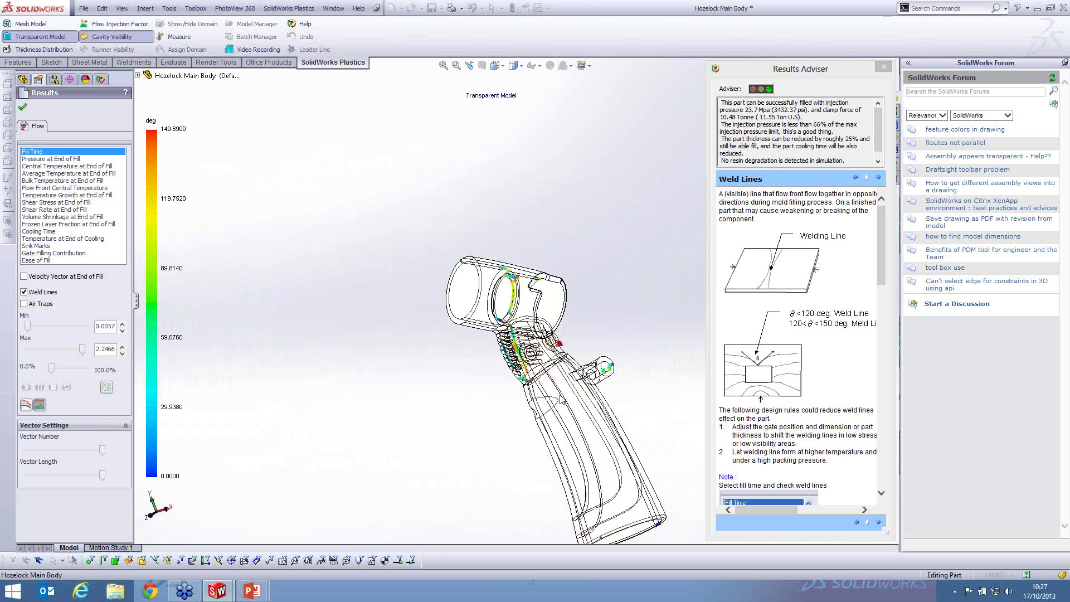
# Examine the weld lines on the ribbed neck, side boss and handle, and turn off their display.
pyautogui.scroll(-2, 578, 458)
pyautogui.moveTo(578, 458)
pyautogui.mouseDown(button='middle')
pyautogui.moveTo(647, 418)
pyautogui.moveTo(417, 456)
pyautogui.moveTo(527, 443)
pyautogui.moveTo(587, 470)
pyautogui.mouseUp(button='middle')
pyautogui.scroll(-3, 467, 251)
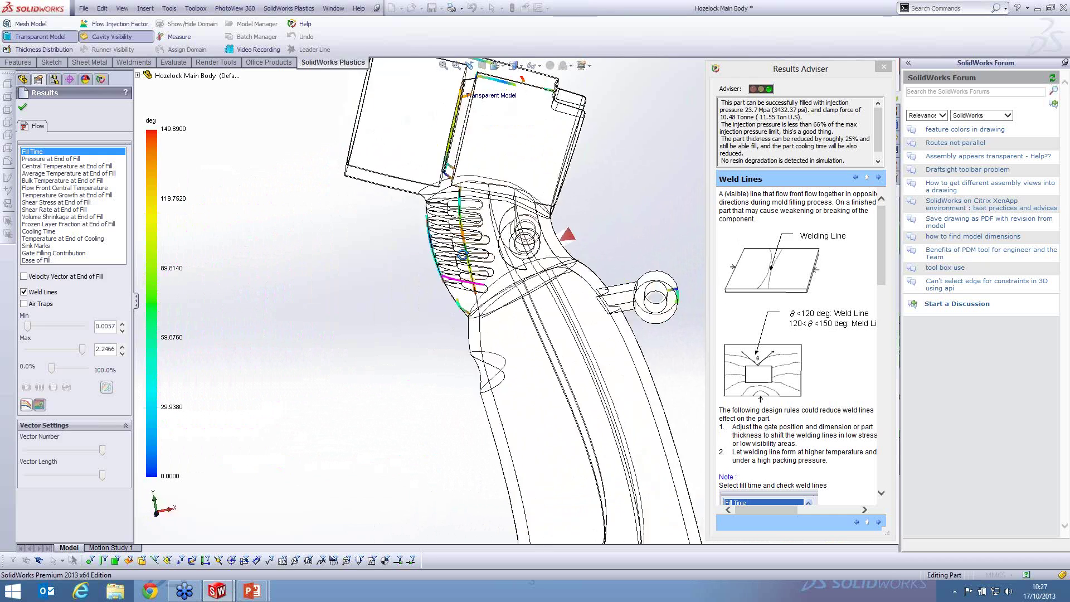
pyautogui.moveTo(459, 279)
pyautogui.mouseDown(button='middle')
pyautogui.moveTo(525, 232)
pyautogui.moveTo(538, 266)
pyautogui.moveTo(449, 286)
pyautogui.mouseUp(button='middle')
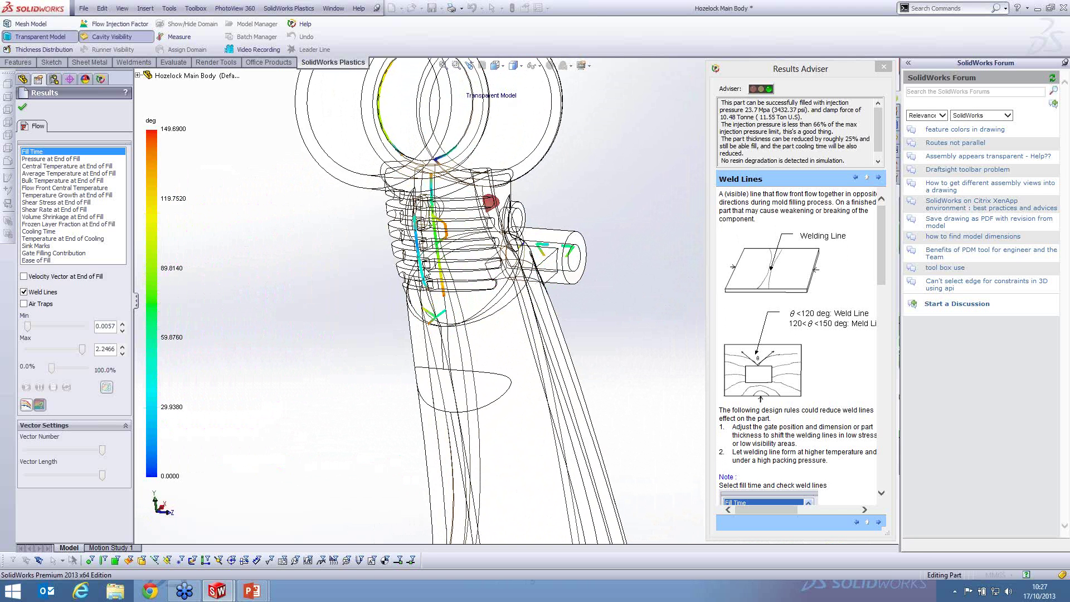
pyautogui.scroll(5, 483, 331)
pyautogui.moveTo(572, 449); pyautogui.dragTo(491, 443, button='middle')
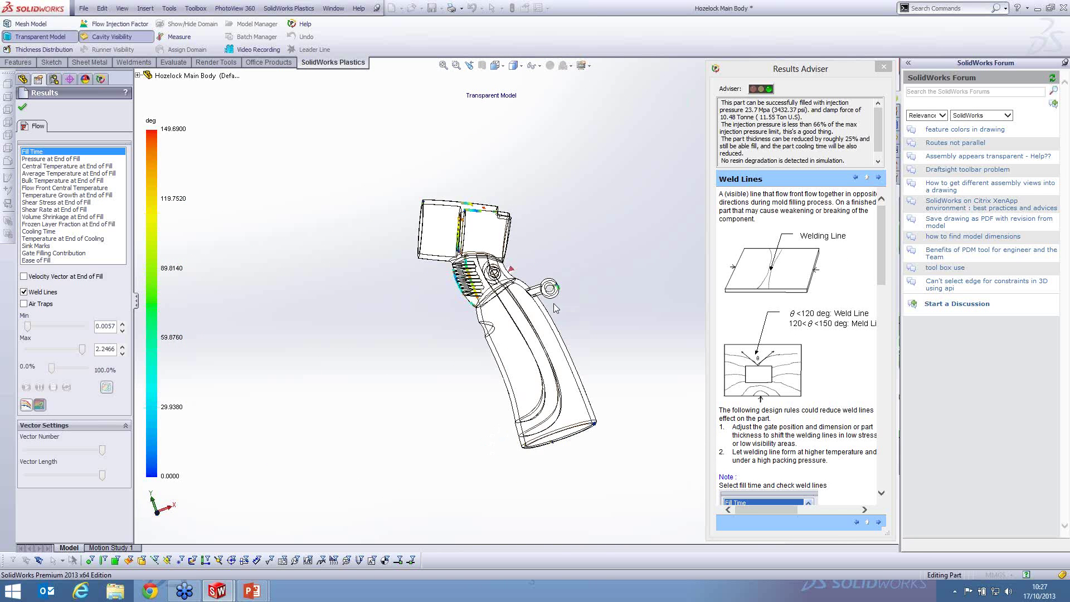
pyautogui.scroll(-2, 554, 305)
pyautogui.moveTo(534, 356); pyautogui.dragTo(488, 388, button='middle')
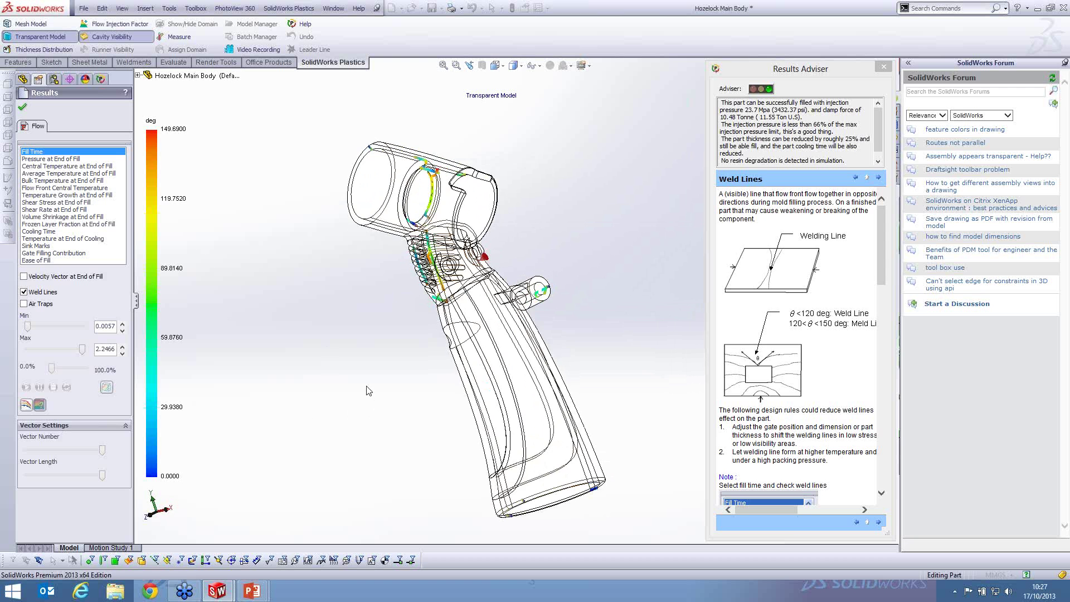
pyautogui.click(37, 296)
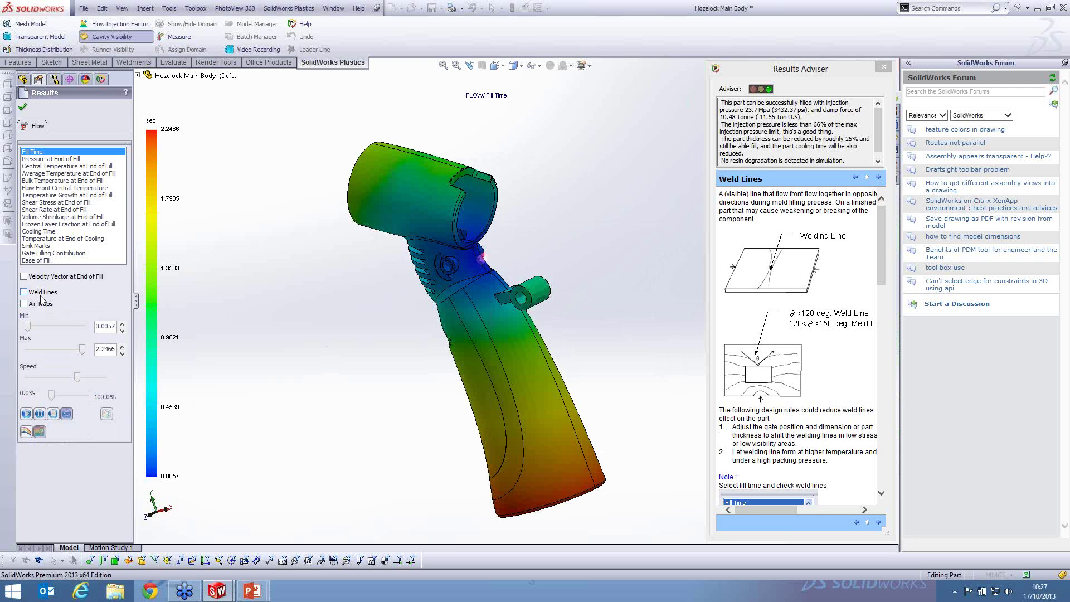
# Display the air traps on the Fill Time plot, inspect their locations around the barrel opening and side boss, and hide them.
pyautogui.click(46, 310)
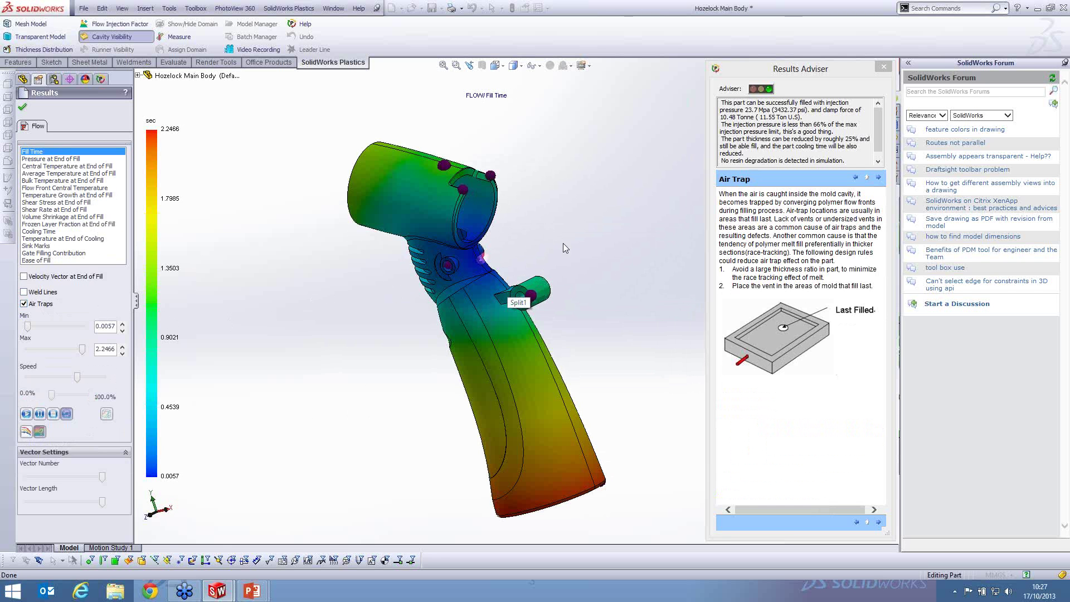
pyautogui.scroll(-2, 486, 245)
pyautogui.moveTo(486, 245); pyautogui.dragTo(496, 218, button='middle')
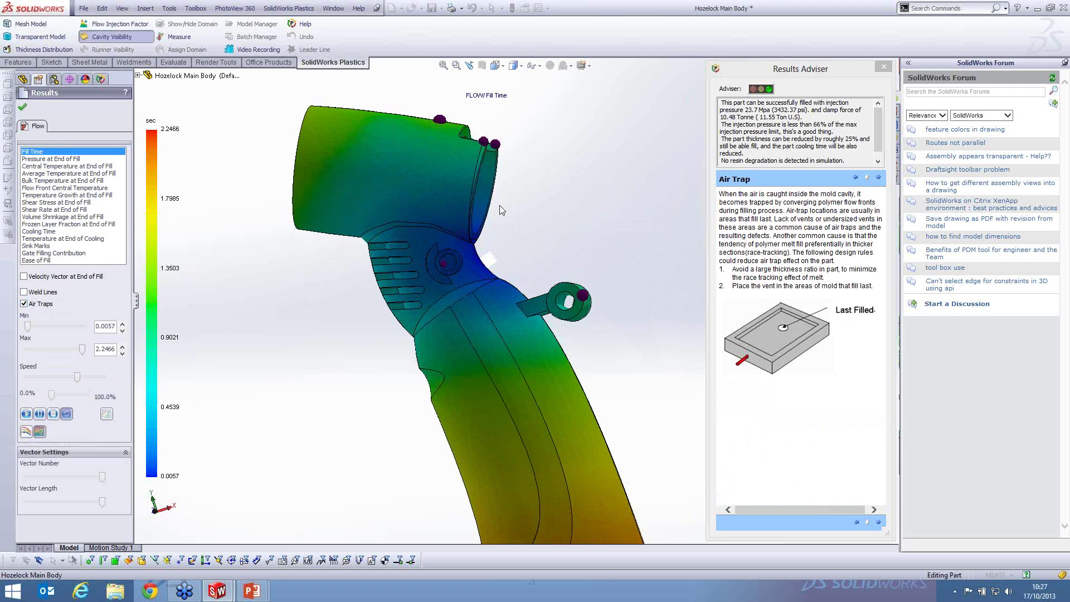
pyautogui.scroll(-1, 492, 149)
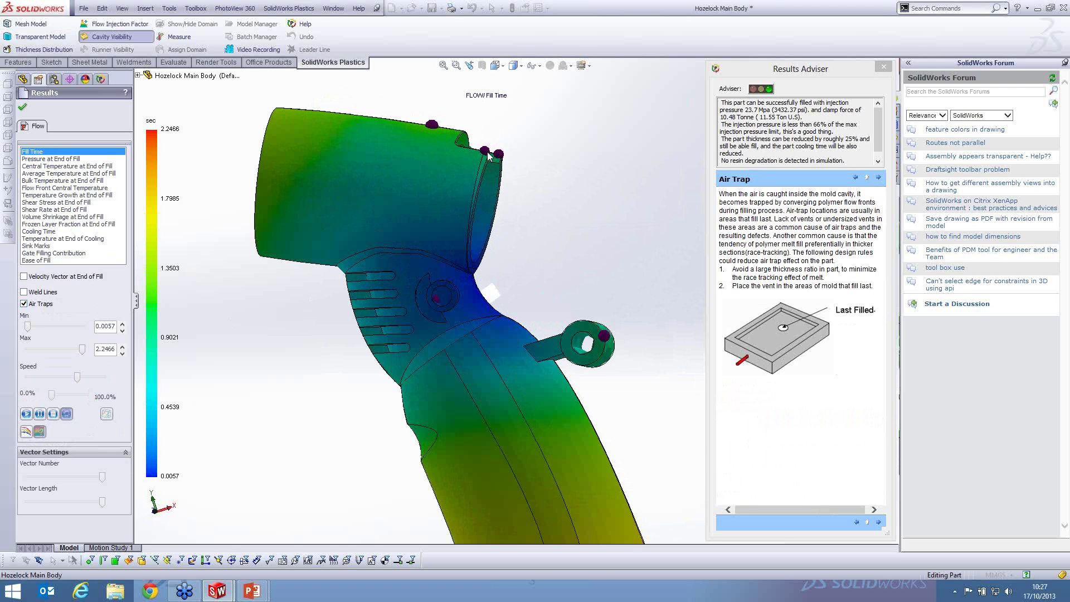
pyautogui.moveTo(609, 317); pyautogui.dragTo(525, 182, button='middle')
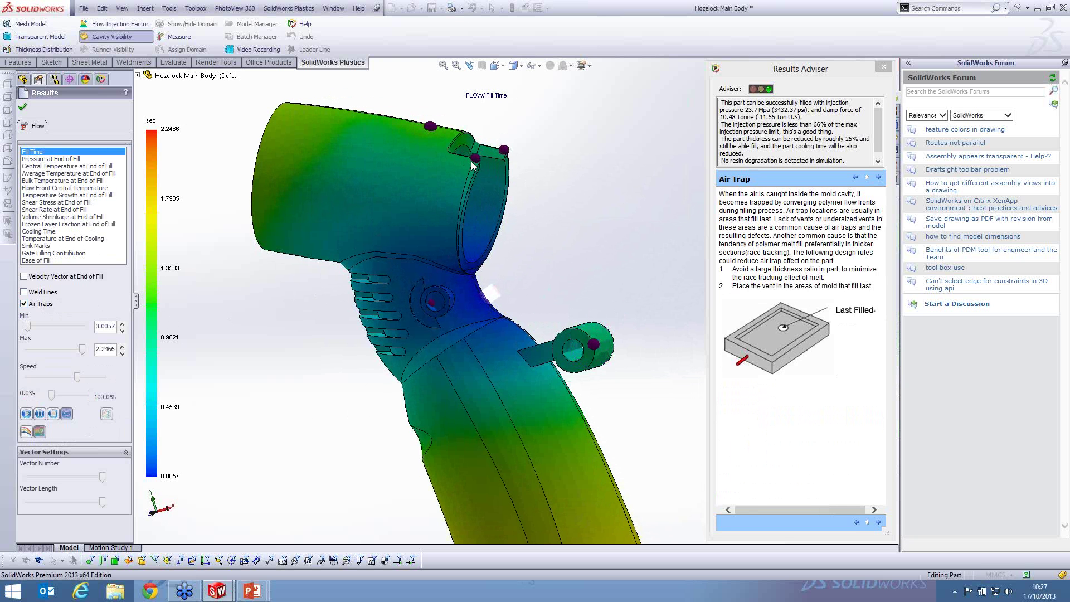
pyautogui.moveTo(559, 212); pyautogui.dragTo(506, 193, button='middle')
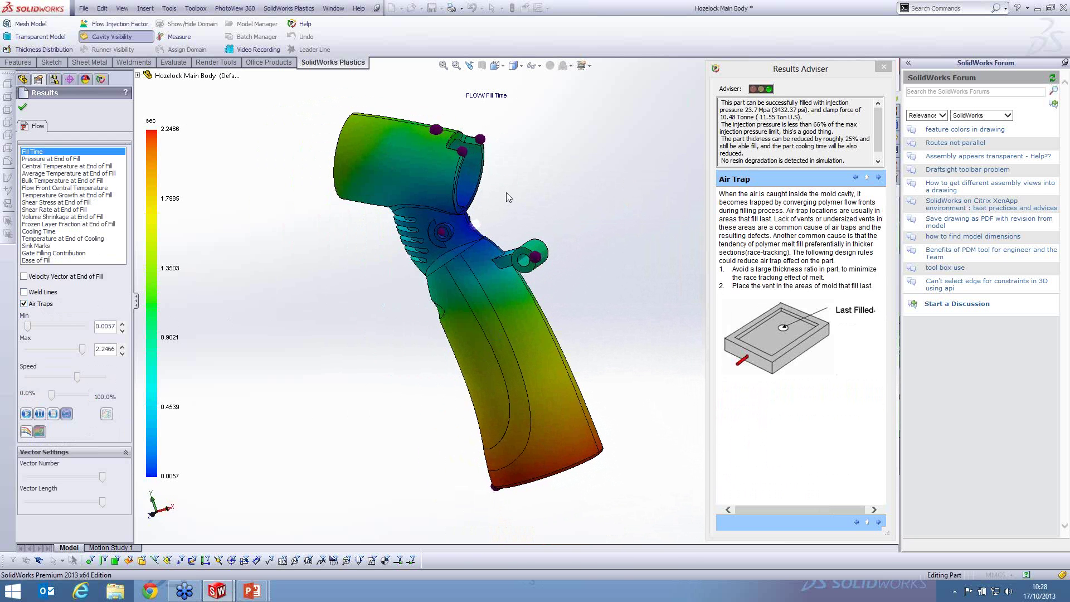
pyautogui.click(55, 304)
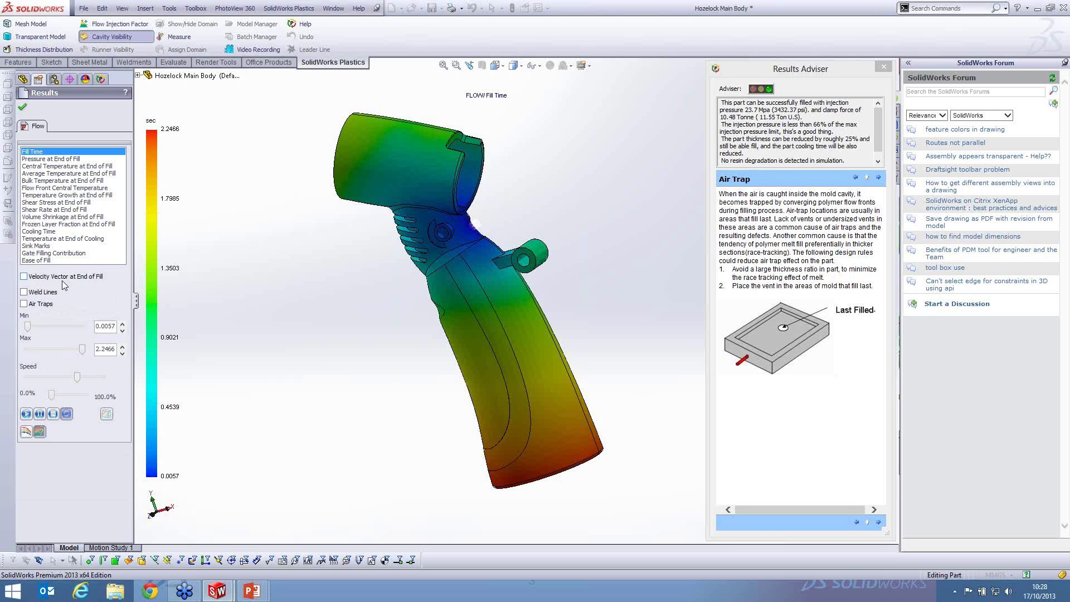
# Review the Ease of Fill plot over the whole part, and switch to the Sink Marks plot.
pyautogui.click(41, 259)
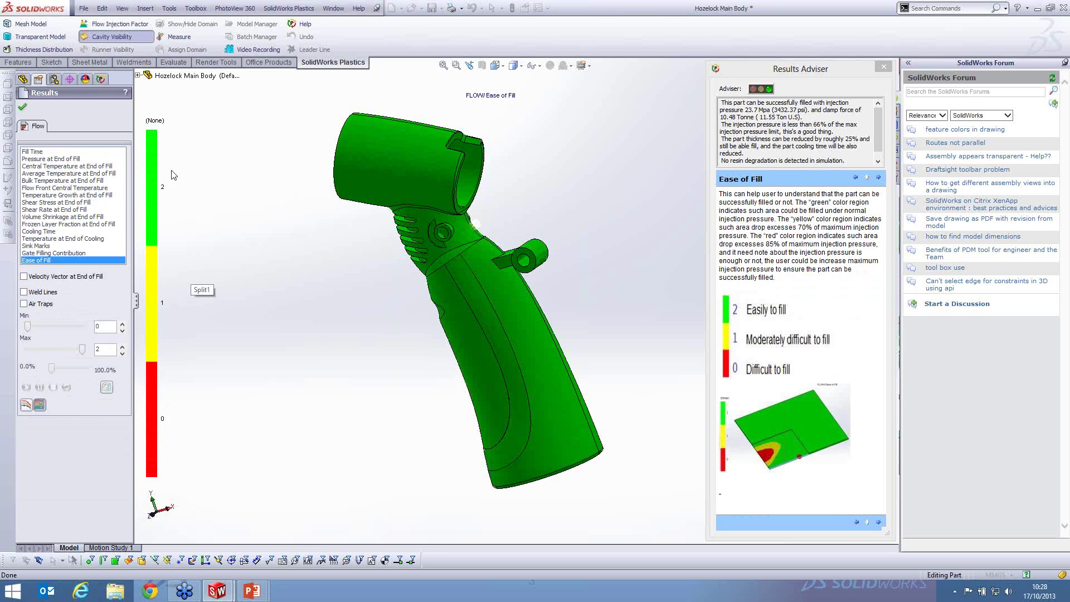
pyautogui.moveTo(347, 306); pyautogui.dragTo(373, 337, button='middle')
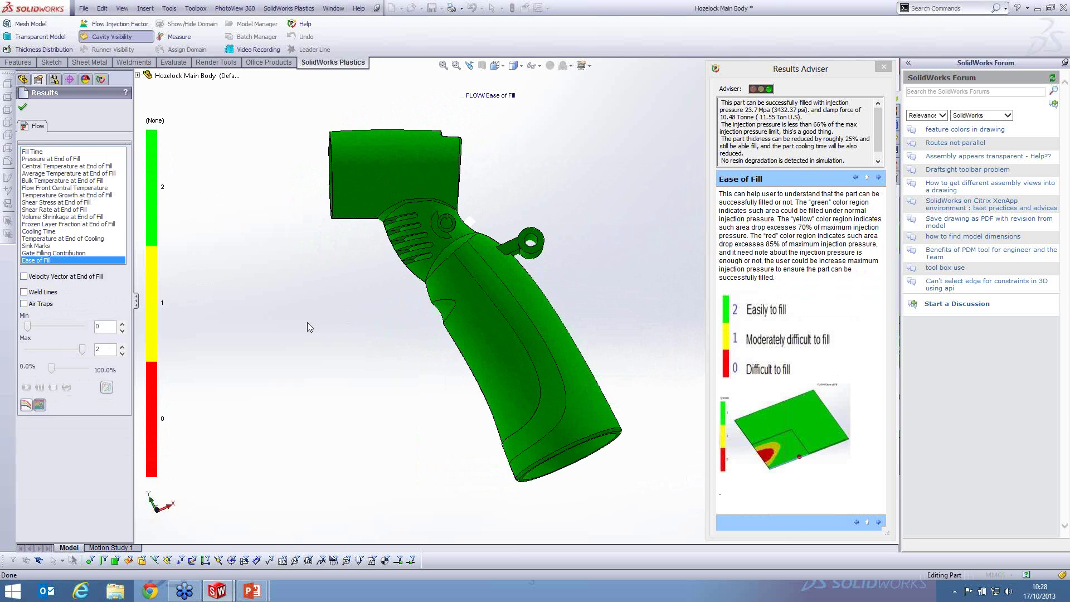
pyautogui.click(40, 246)
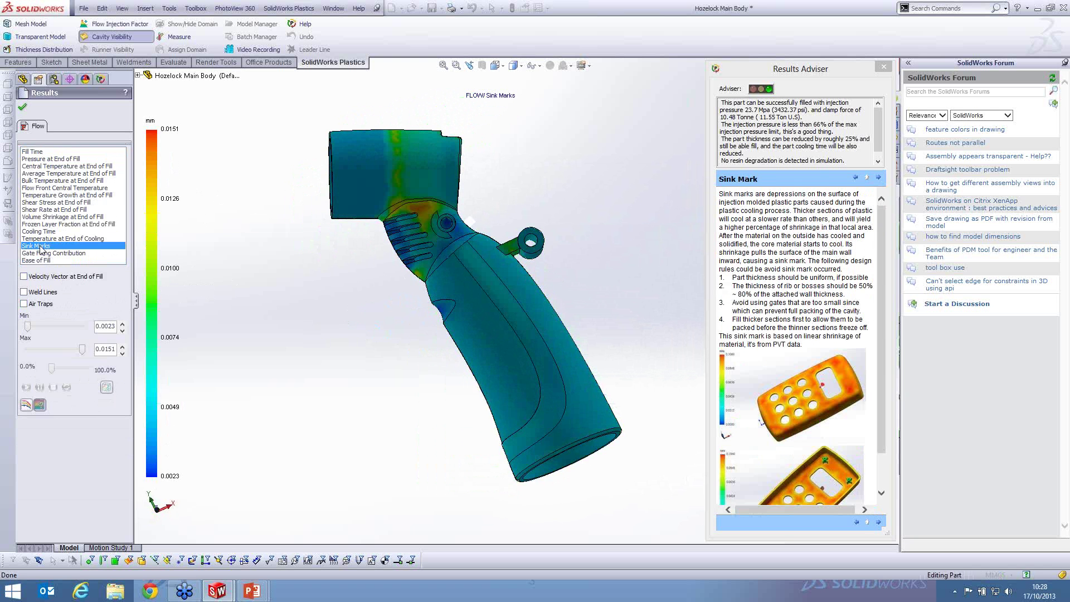
pyautogui.scroll(-2, 435, 158)
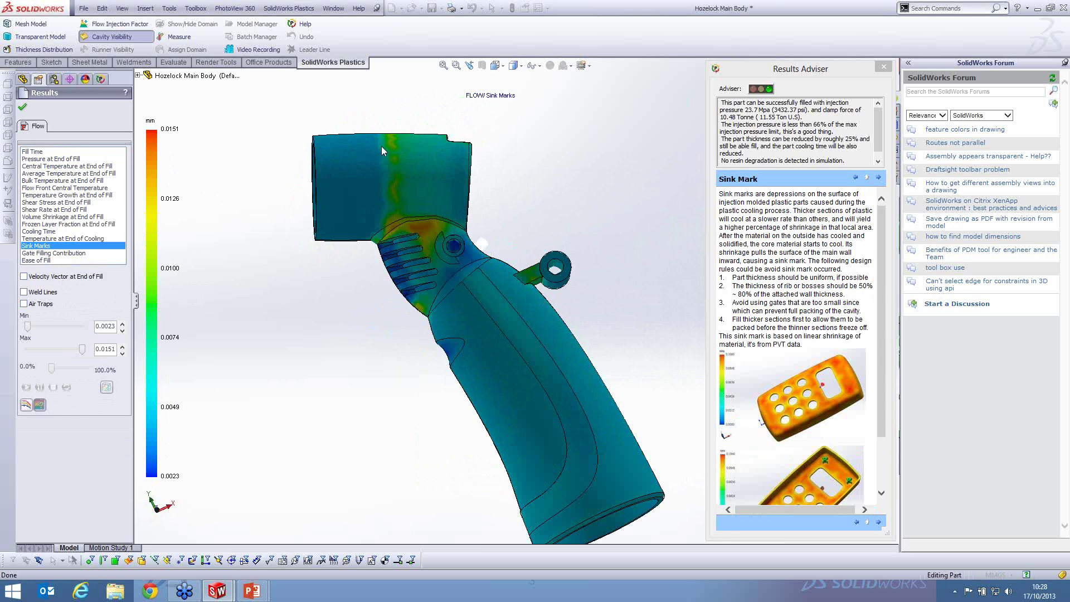
# Examine the sink marks on the barrel's outer band, notched opening, interior and the neck junction.
pyautogui.scroll(-4, 382, 146)
pyautogui.moveTo(457, 171); pyautogui.dragTo(404, 230, button='middle')
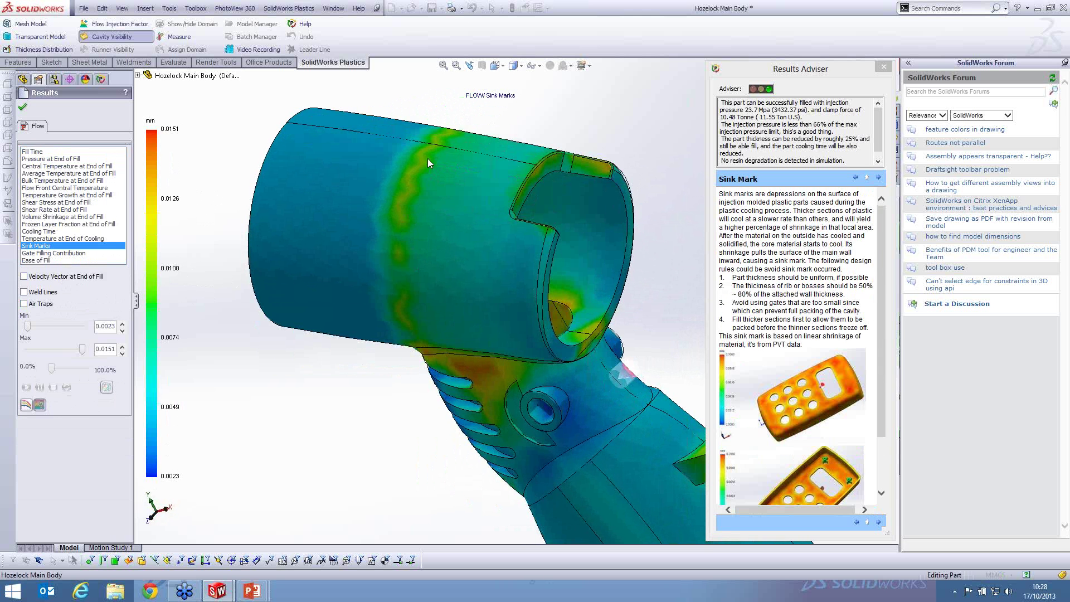
pyautogui.moveTo(488, 265); pyautogui.dragTo(437, 231, button='middle')
pyautogui.scroll(-3, 593, 239)
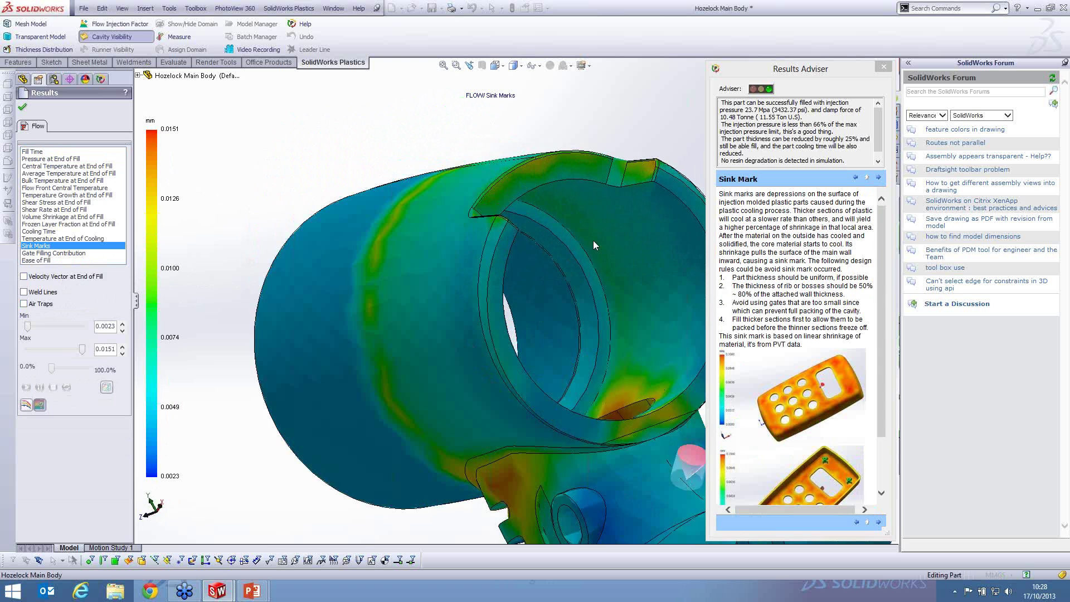
pyautogui.moveTo(593, 240); pyautogui.dragTo(610, 376, button='middle')
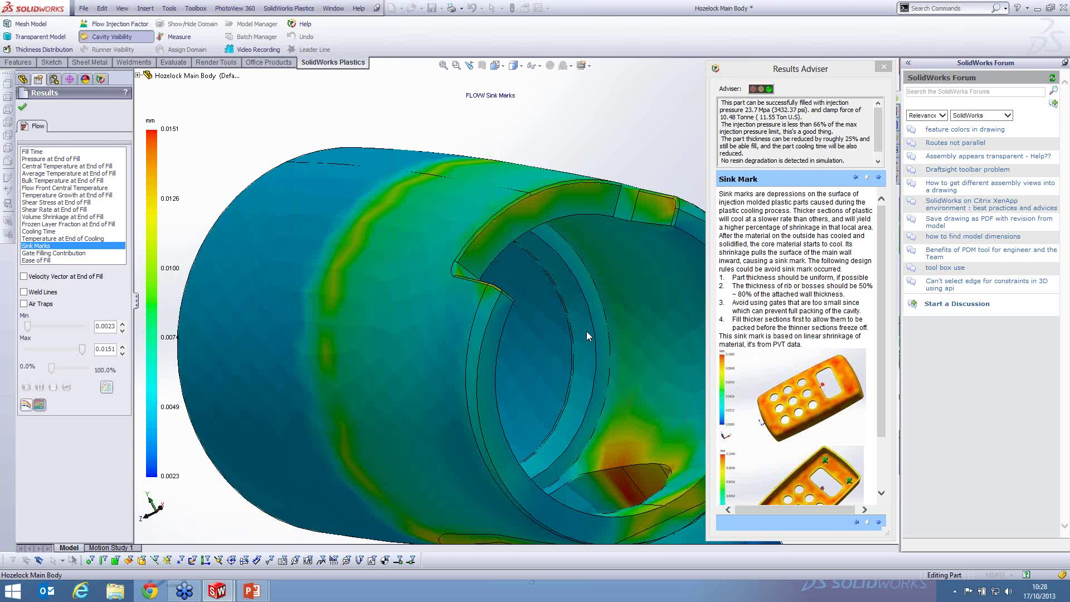
pyautogui.scroll(3, 586, 331)
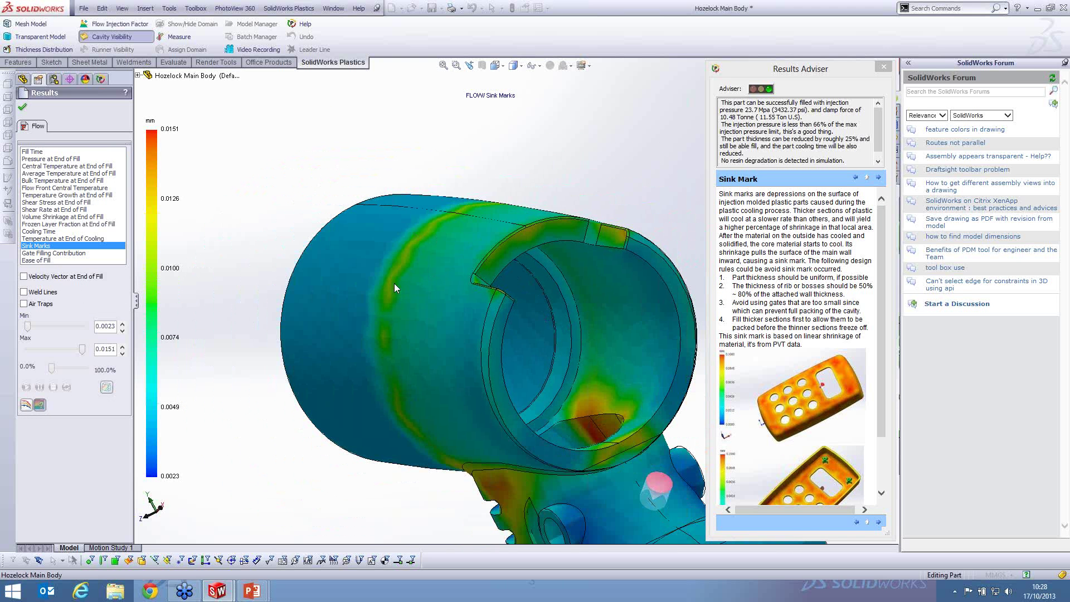
pyautogui.scroll(2, 401, 268)
pyautogui.moveTo(418, 280); pyautogui.dragTo(425, 279, button='middle')
pyautogui.scroll(1, 424, 275)
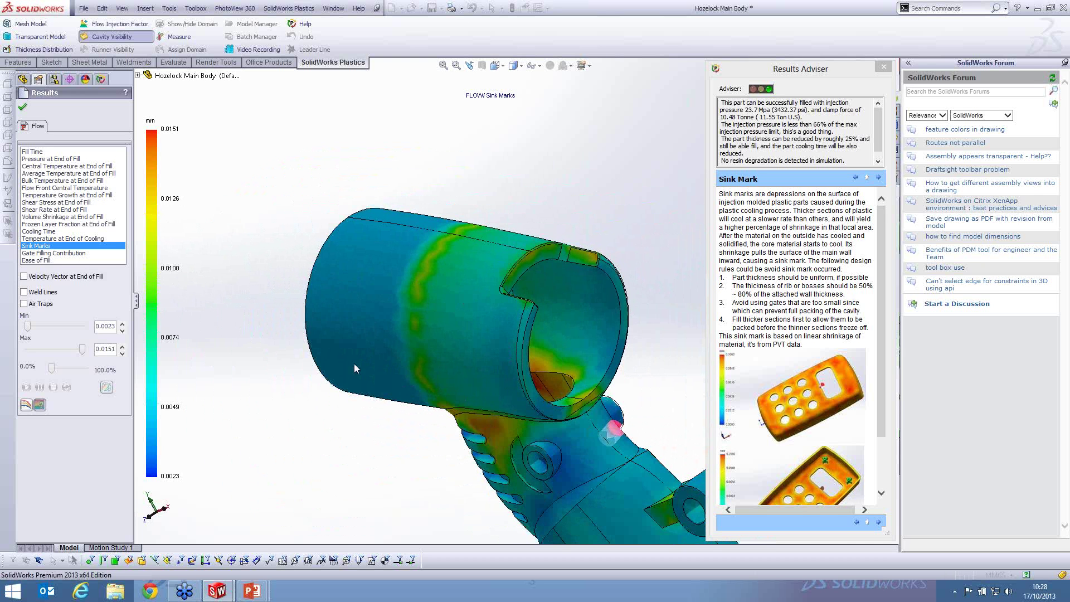
pyautogui.moveTo(355, 368); pyautogui.dragTo(549, 363, button='middle')
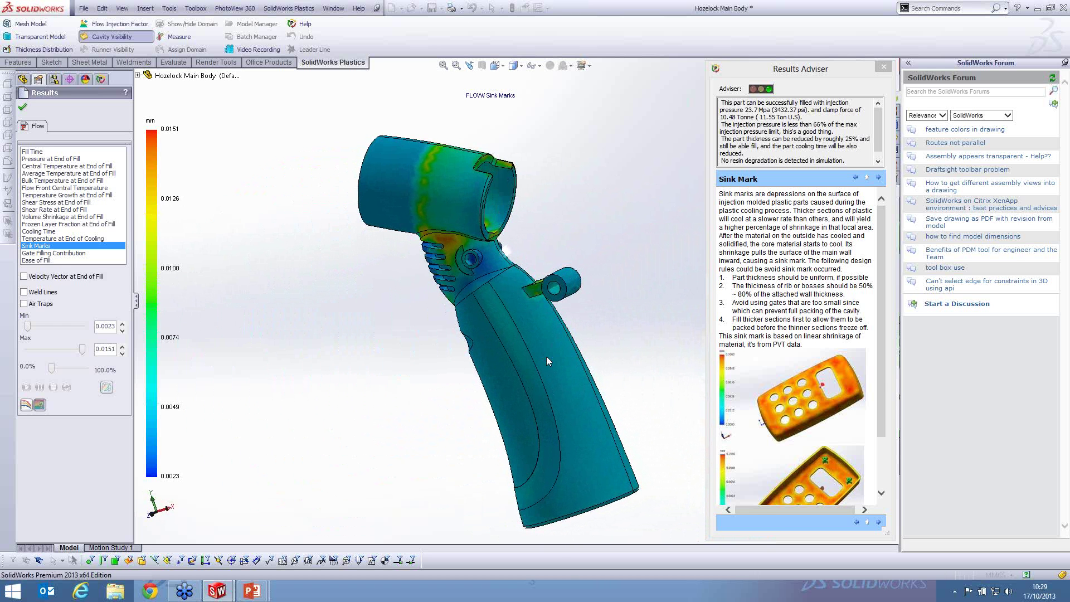
# Review the Shear Stress at End of Fill plot and the Cooling Time plot on the part.
pyautogui.click(59, 202)
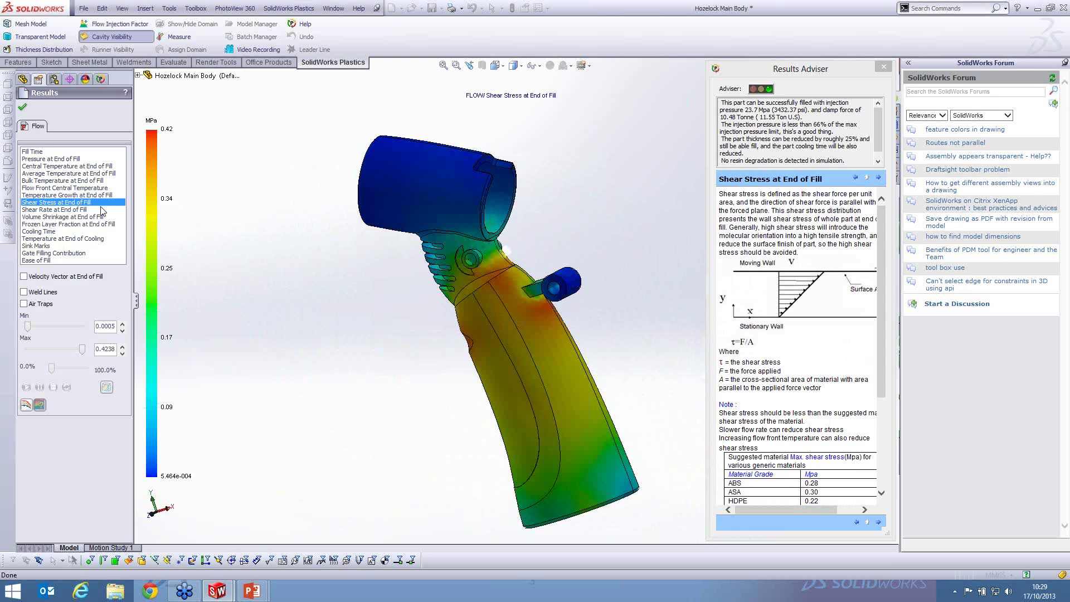
pyautogui.click(48, 232)
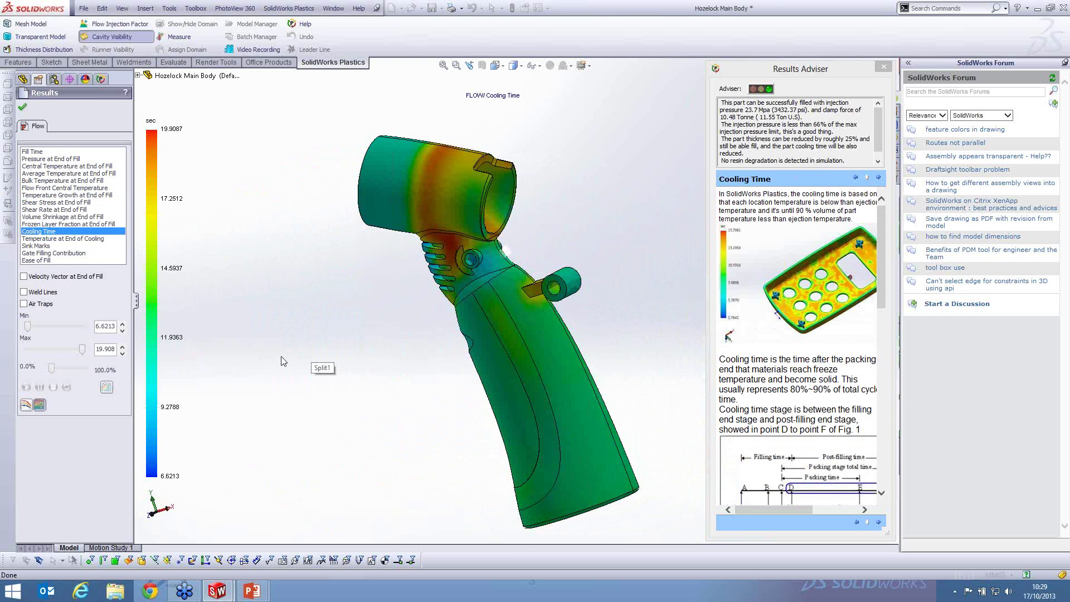
pyautogui.moveTo(281, 361); pyautogui.dragTo(295, 329, button='middle')
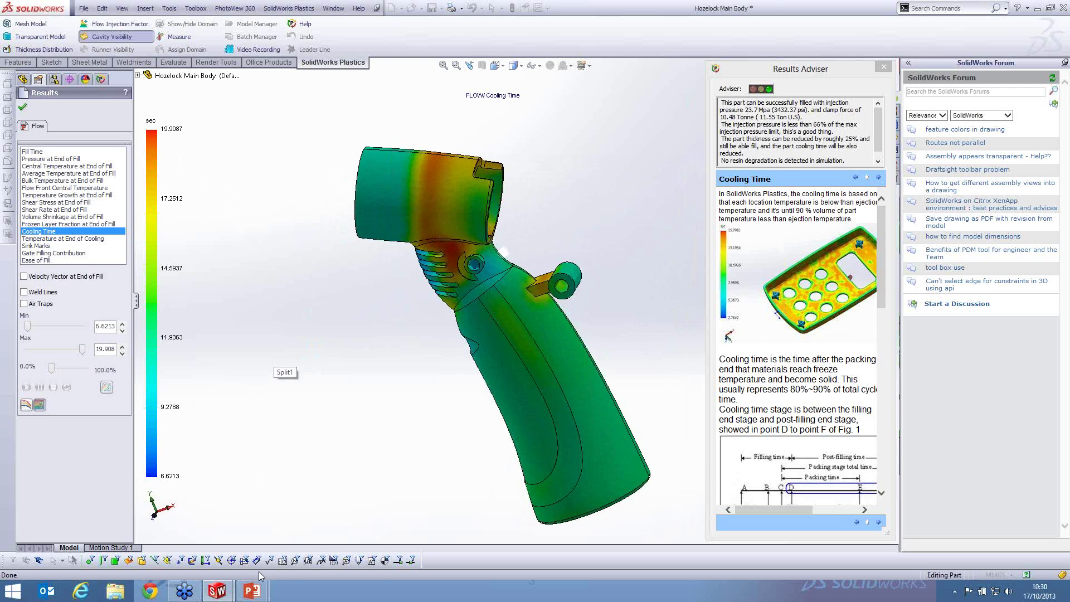
# Switch to the PowerPoint slide show with the SolidWorks Plastics - Overview slide.
pyautogui.moveTo(252, 590)
pyautogui.click(285, 558)
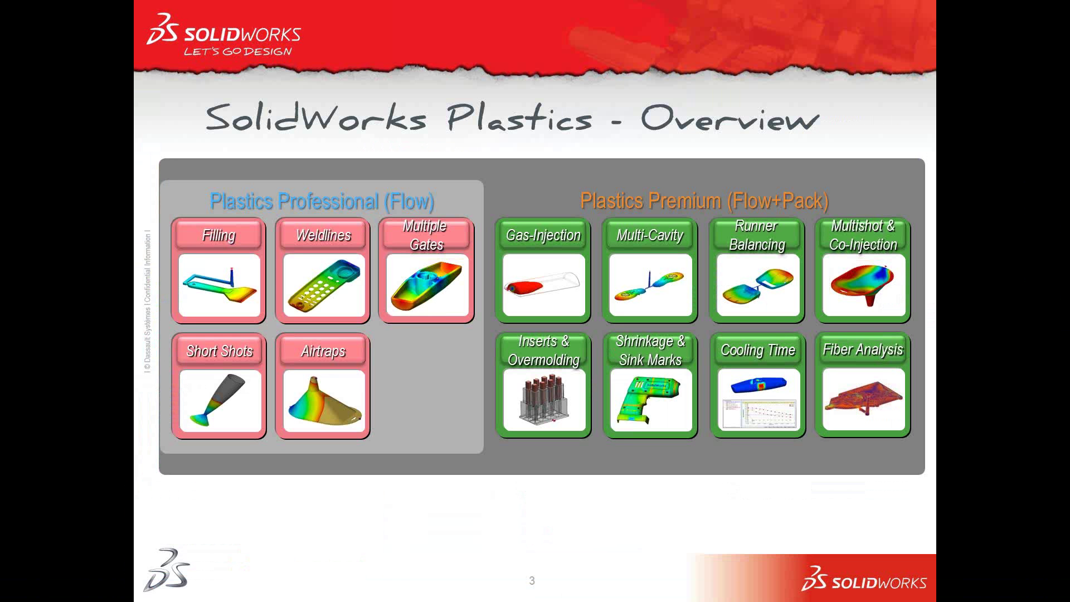